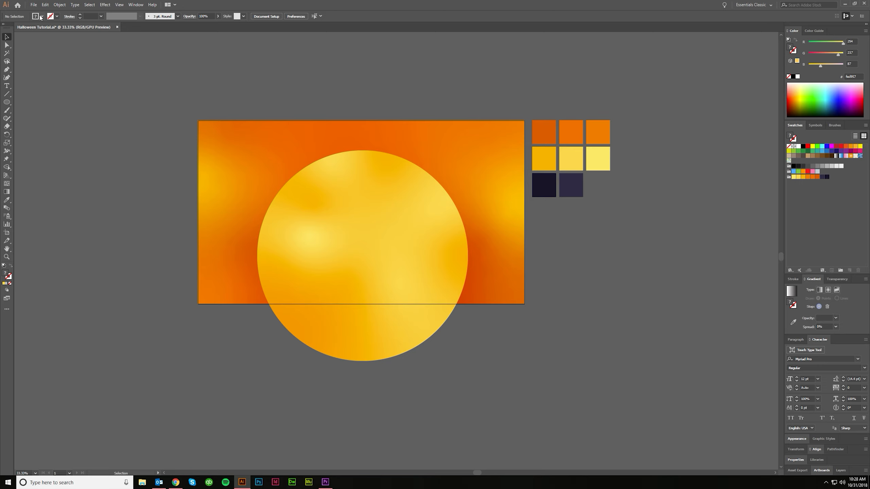
Place grass.png, enlarge it to about 1934 px wide and position it along the artboard's lower edge
left_click(34, 5)
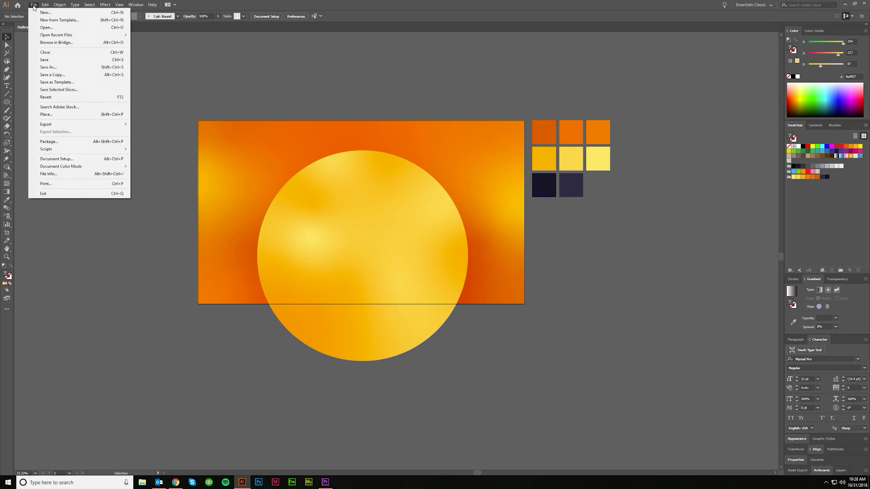
left_click(58, 117)
double_click(180, 65)
left_click(180, 64)
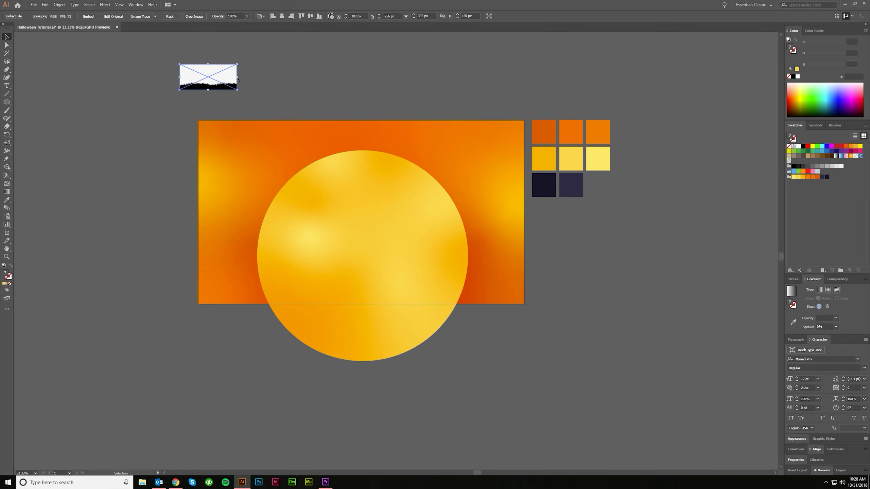
left_click_drag(236, 77, 508, 77)
left_click_drag(339, 77, 357, 234)
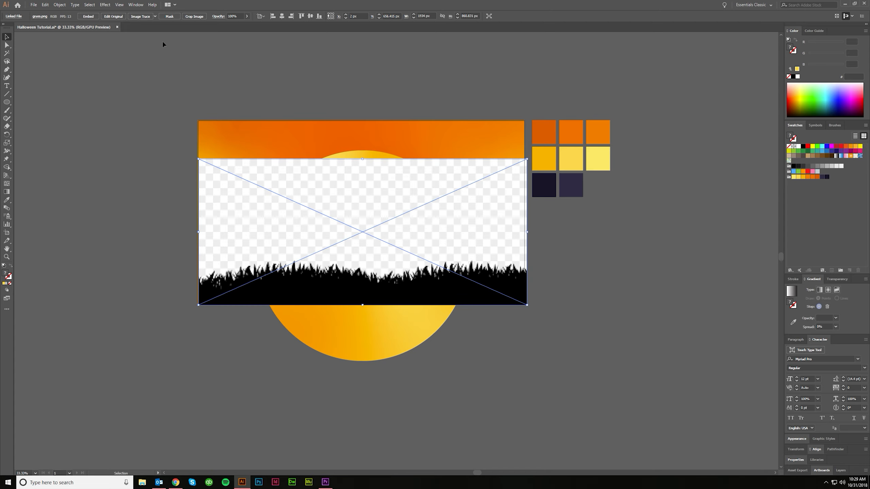
Trace the grass image with the Silhouettes preset, refined to threshold 200, paths 95% and noise 1 px
left_click(155, 16)
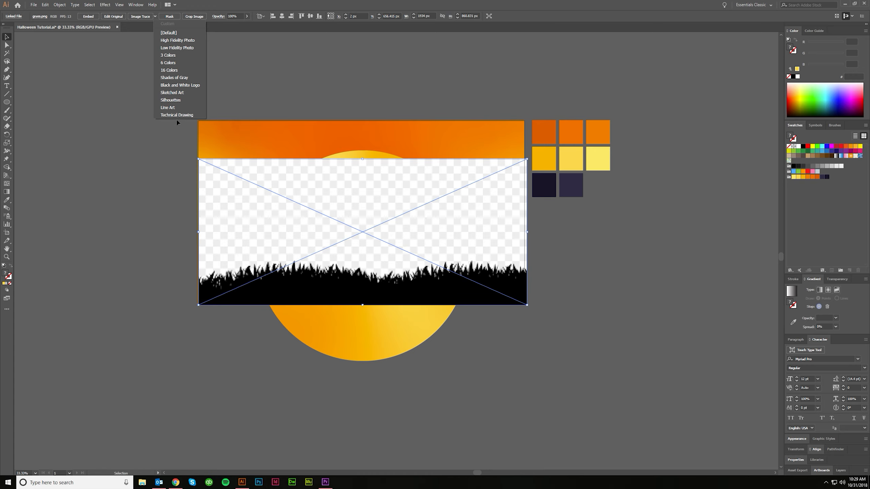
left_click(171, 100)
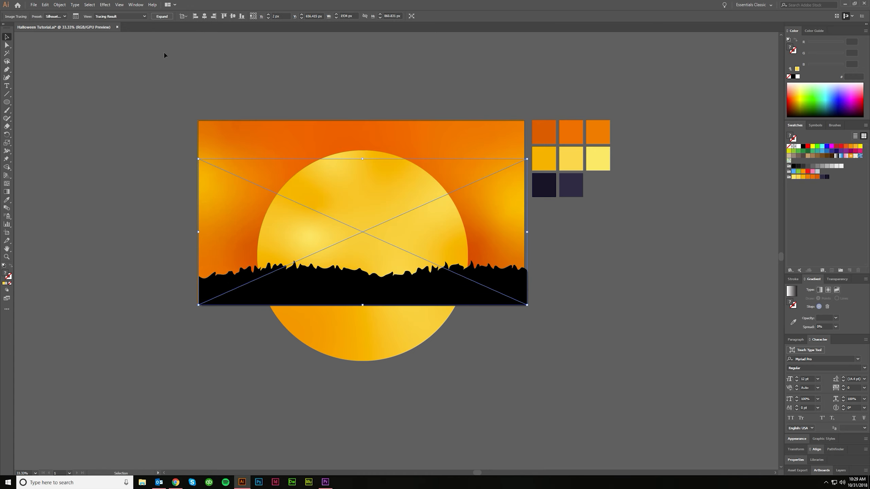
left_click(78, 17)
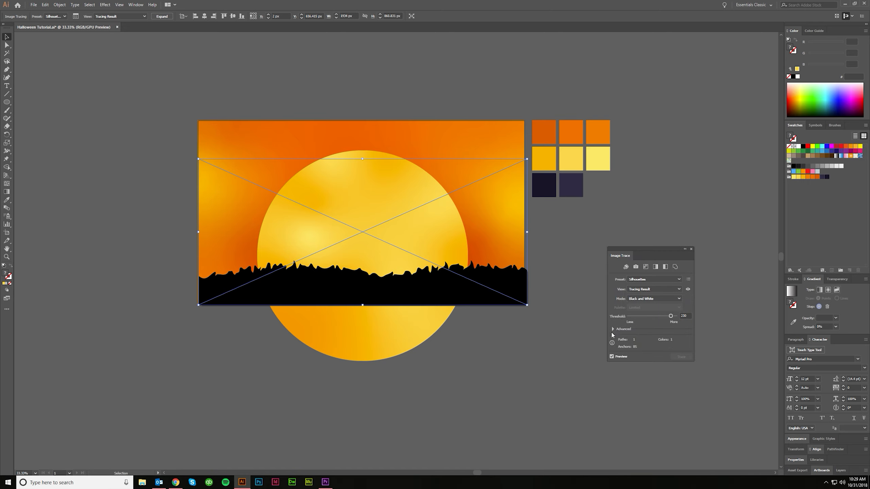
left_click(612, 329)
left_click_drag(649, 252, 639, 193)
type("200")
key("Tab")
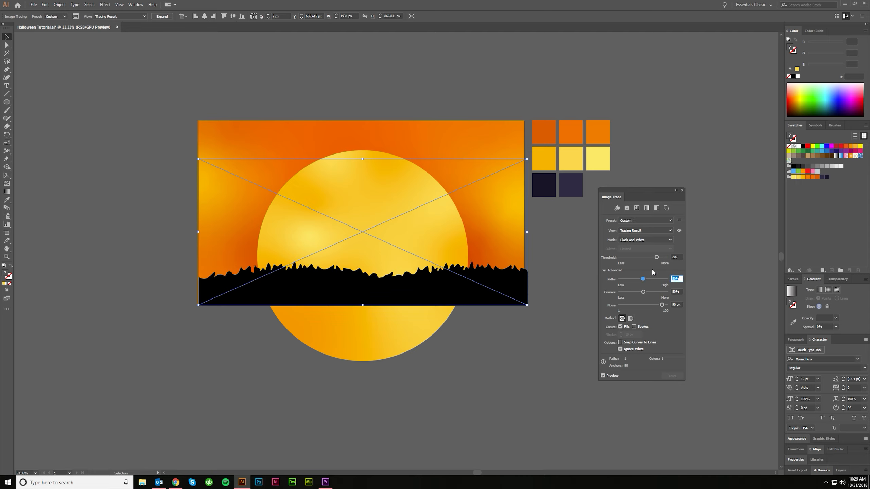
type("95")
key("Tab")
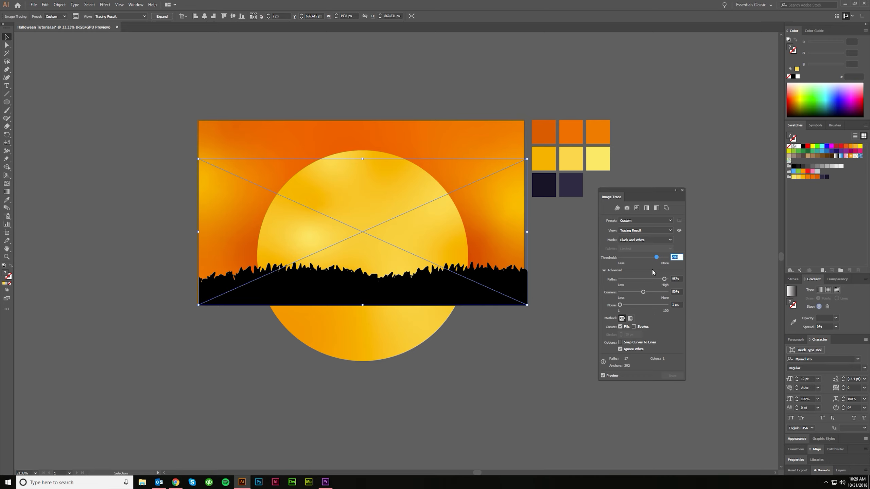
Expand the traced grass into paths and nudge it so it covers the artboard's lower corners
left_click(162, 17)
scroll(247, 314, "up", 3)
left_click_drag(186, 272, 183, 268)
scroll(184, 268, "down", 5)
scroll(366, 275, "up", 4)
scroll(362, 277, "down", 2)
scroll(358, 276, "left", 2)
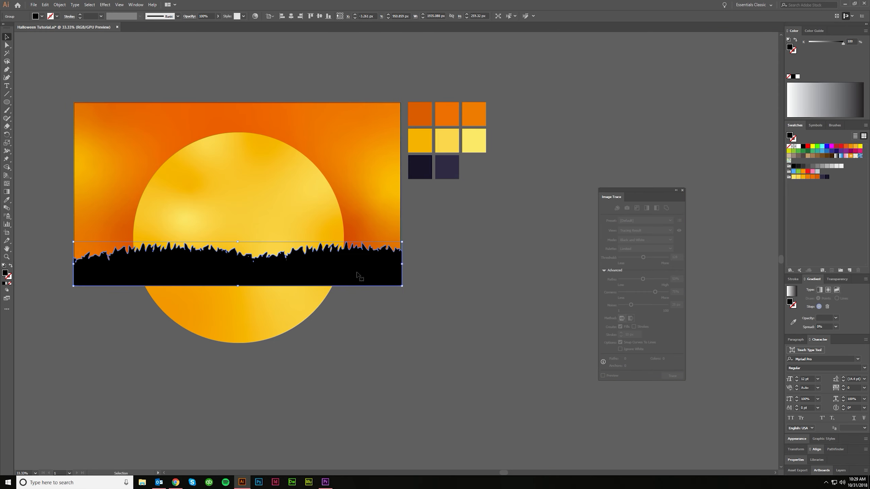
Fill the grass with the darkest navy sampled from the palette squares beside the artboard, and deselect it
key("i")
left_click(418, 168)
scroll(431, 236, "left", 2)
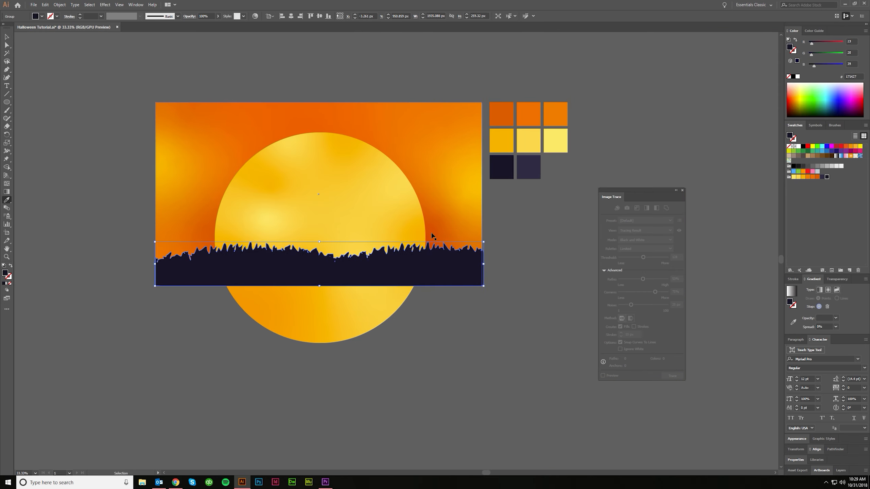
key("v")
left_click(451, 344)
scroll(451, 349, "left", 4)
scroll(539, 324, "up", 2)
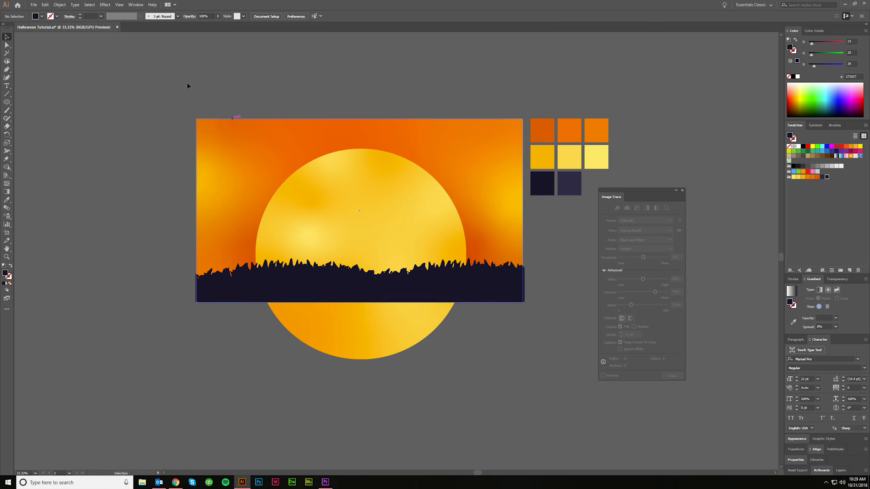
Place black cat.jpg below the artboard at about 425 px square
left_click(34, 5)
left_click(50, 115)
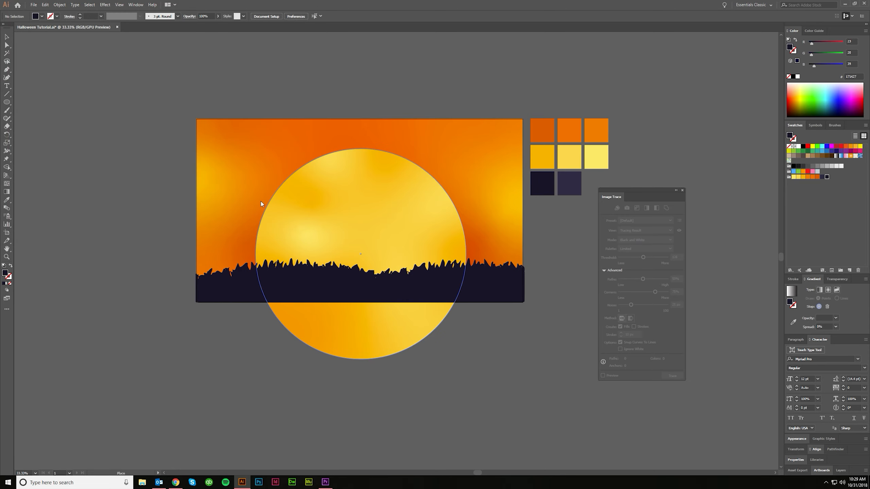
left_click(102, 199)
left_click_drag(143, 246, 329, 351)
scroll(318, 402, "up", 1)
scroll(323, 354, "up", 3)
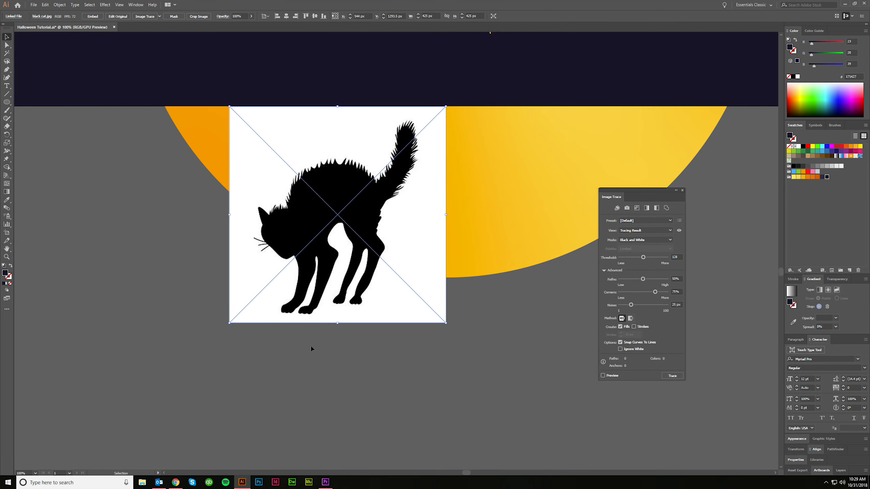
Trace the cat image with the Silhouettes preset and expand it into paths
left_click(160, 16)
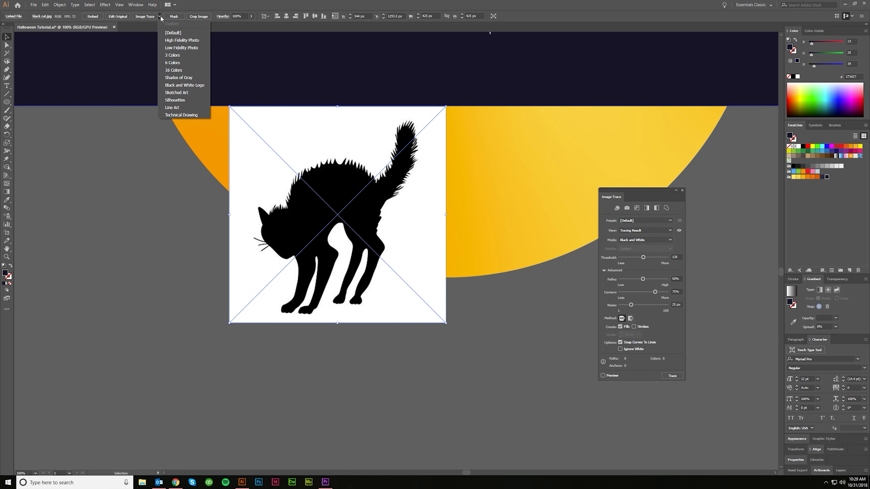
left_click(175, 100)
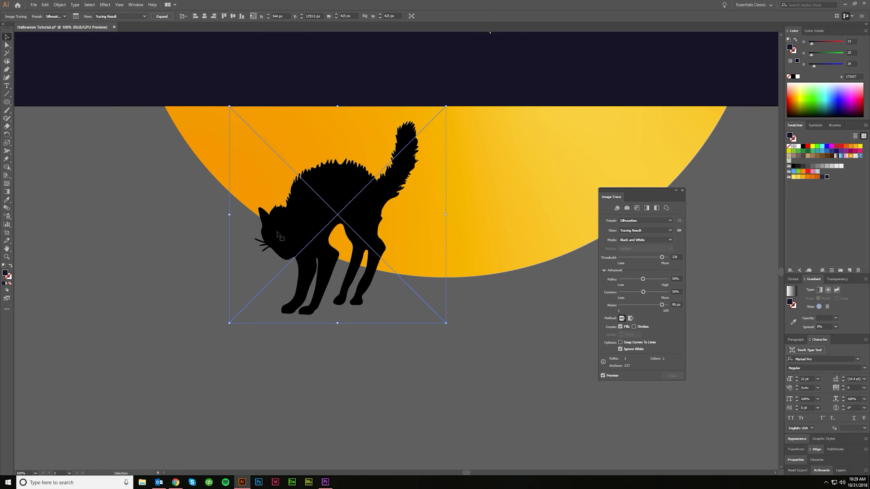
left_click(166, 19)
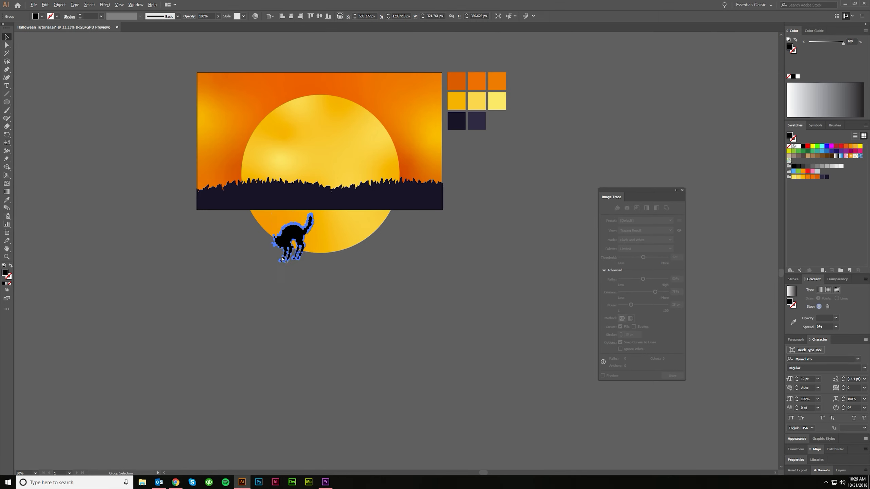
Move the cat silhouette up onto the grass in front of the left part of the moon
key("ctrl+minus")
key("ctrl+minus")
key("ctrl+minus")
key("ctrl+minus")
left_click_drag(281, 233, 261, 153)
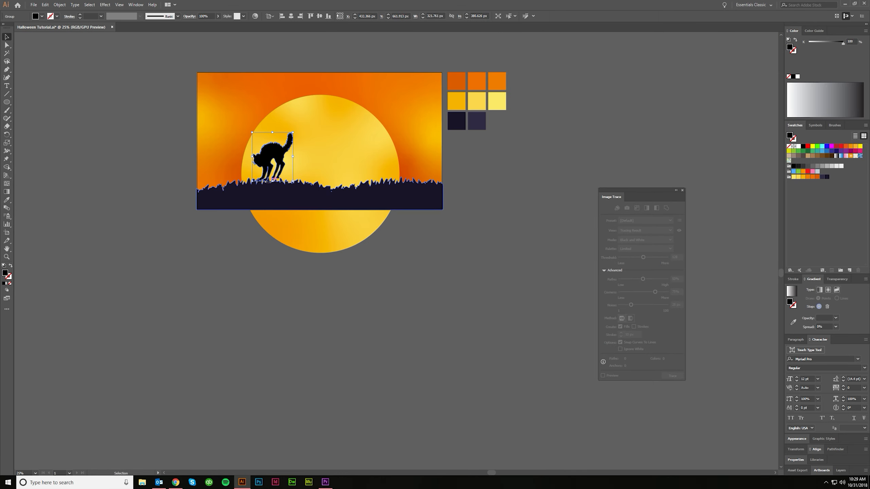
Fill the cat with the dark navy sampled from the grass and deselect it
left_click(293, 204)
key("v")
left_click(265, 236)
Scale the cat down to about 227 by 268 px and shift it slightly right on the grass
scroll(274, 154, "up", 2)
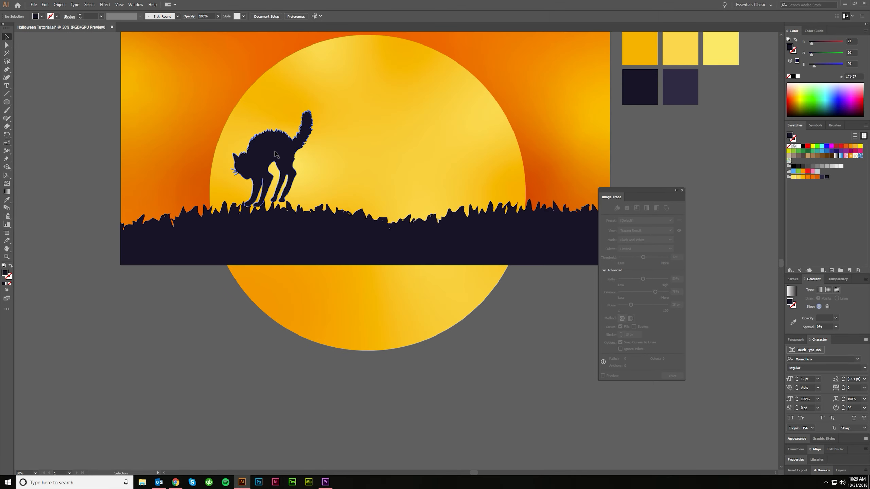
scroll(277, 154, "up", 1)
left_click(276, 154)
left_click_drag(266, 116, 266, 155)
left_click(266, 205)
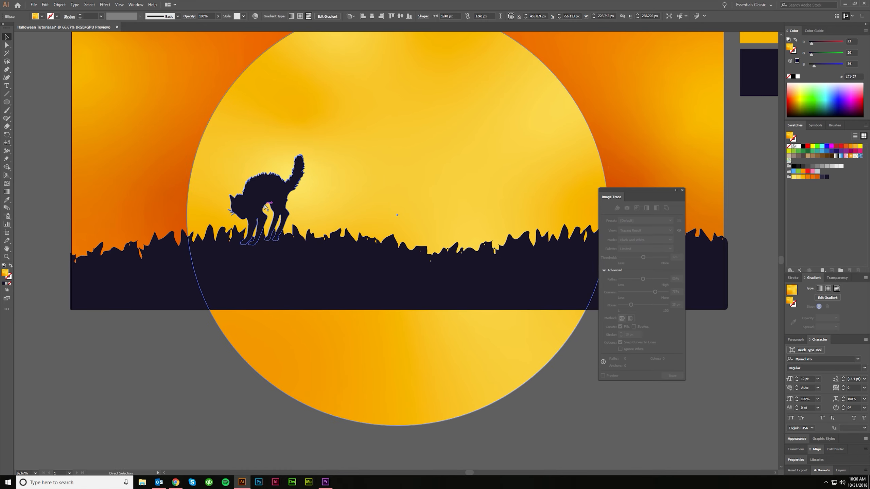
scroll(266, 205, "down", 2)
left_click(376, 371)
scroll(372, 368, "left", 2)
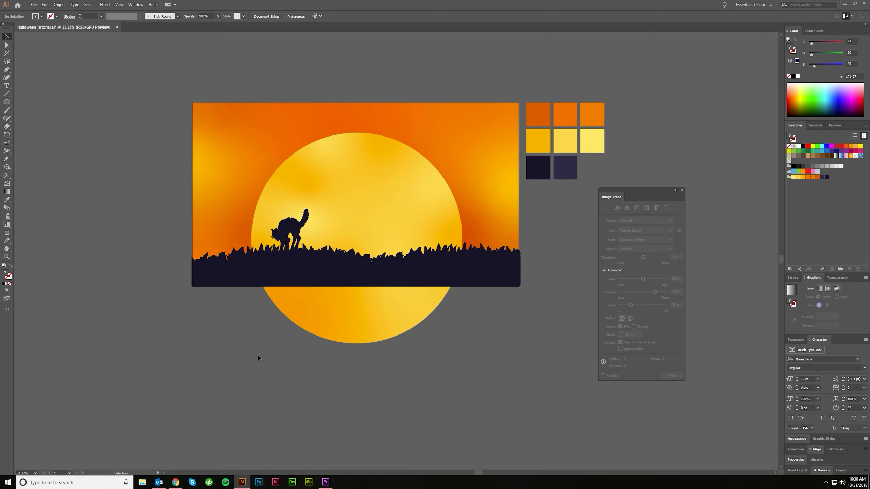
left_click_drag(295, 227, 304, 226)
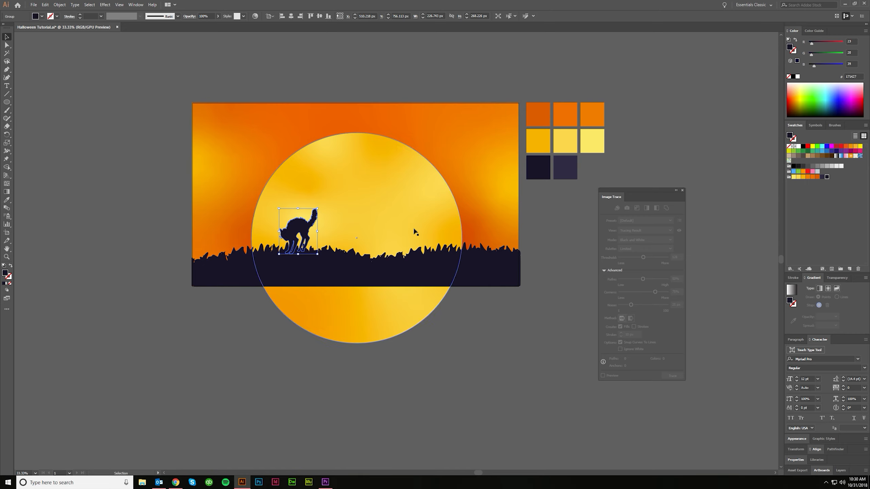
Draw a narrow dark navy rectangle about 64 by 512 px as a fence post left of the cat
left_click(6, 102)
left_click(34, 102)
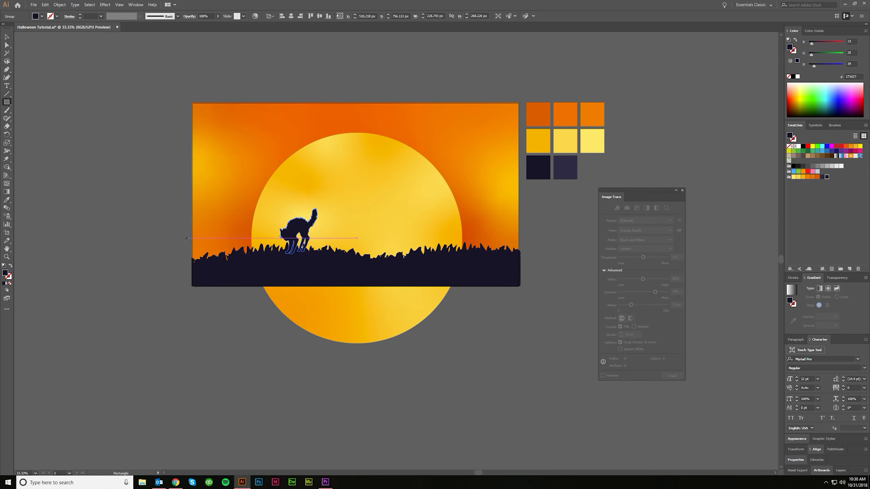
mouse_move(153, 210)
left_mouse_down()
mouse_move(163, 297)
mouse_move(299, 243)
mouse_move(311, 252)
left_mouse_up()
key("v")
left_click(171, 309)
scroll(161, 292, "up", 1)
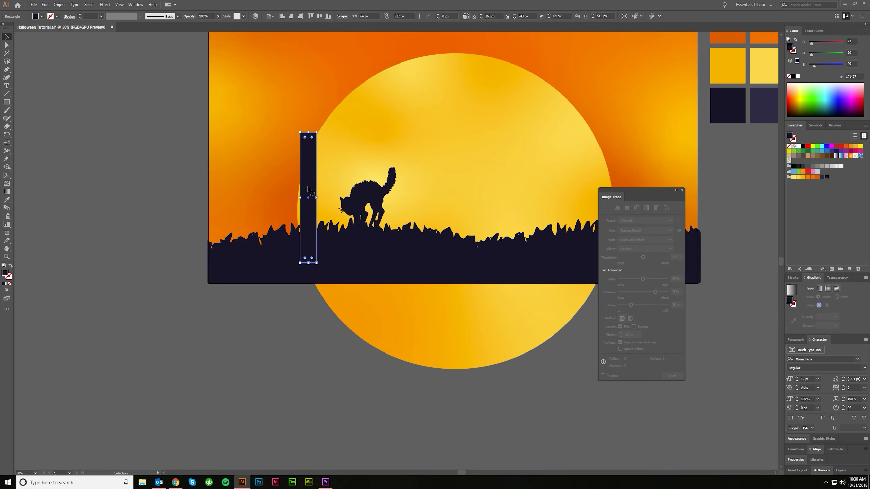
Narrow the fence post to 52 px and repeat evenly spaced copies to its left, making five posts
mouse_move(301, 198)
left_mouse_down()
mouse_move(316, 187)
mouse_move(288, 187)
mouse_move(318, 188)
mouse_move(298, 188)
left_mouse_up()
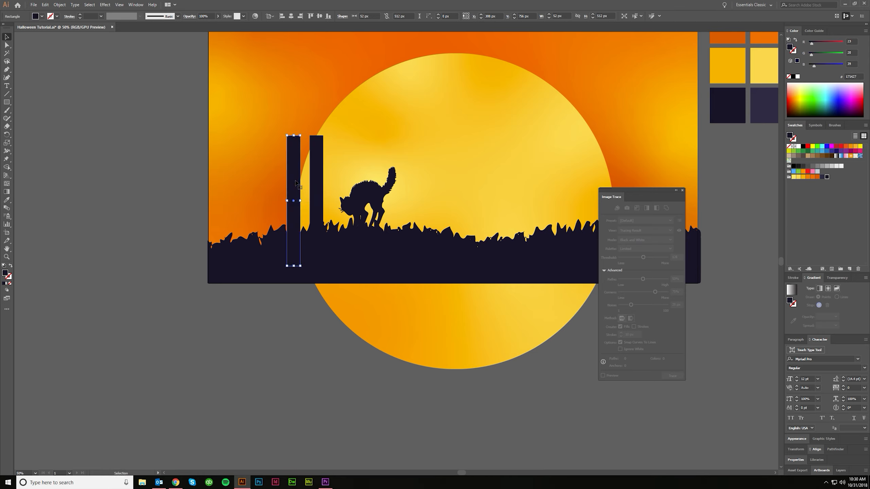
key("ctrl+d")
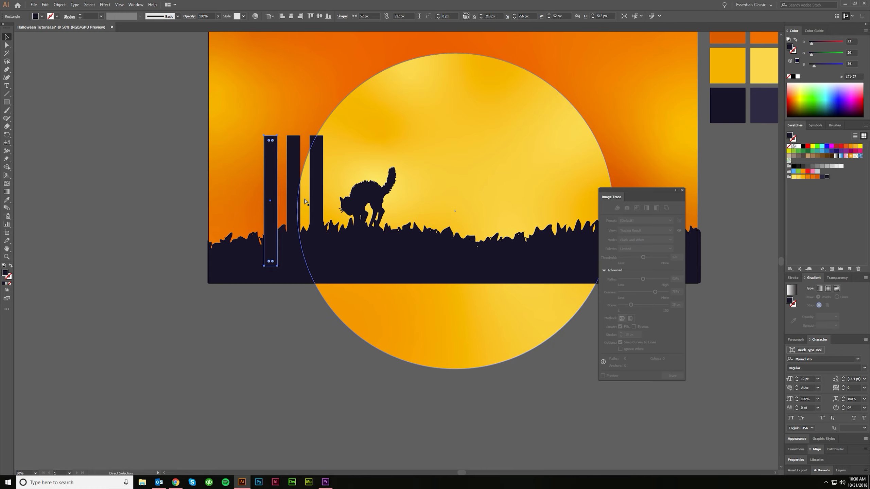
key("ctrl+d")
scroll(251, 189, "up", 1)
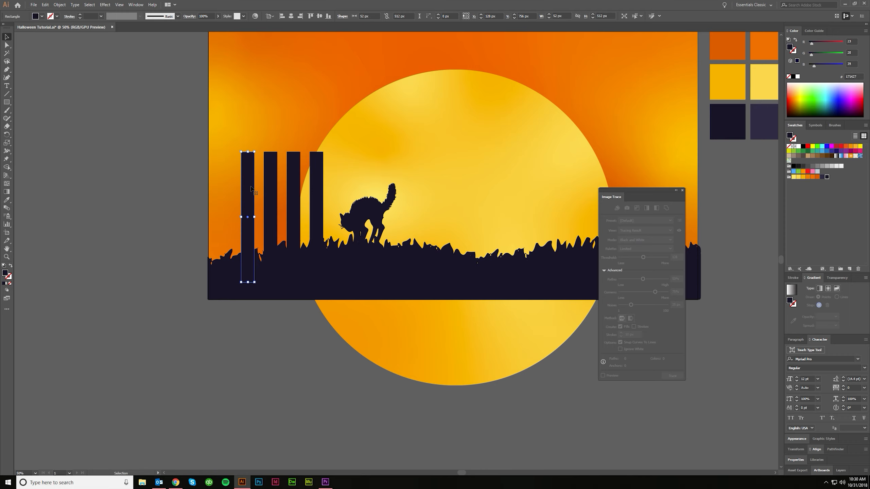
key("ctrl+d")
Turn the leftmost post into a slightly tilted crossbar and lay it across the other four posts
left_click_drag(230, 196, 231, 177)
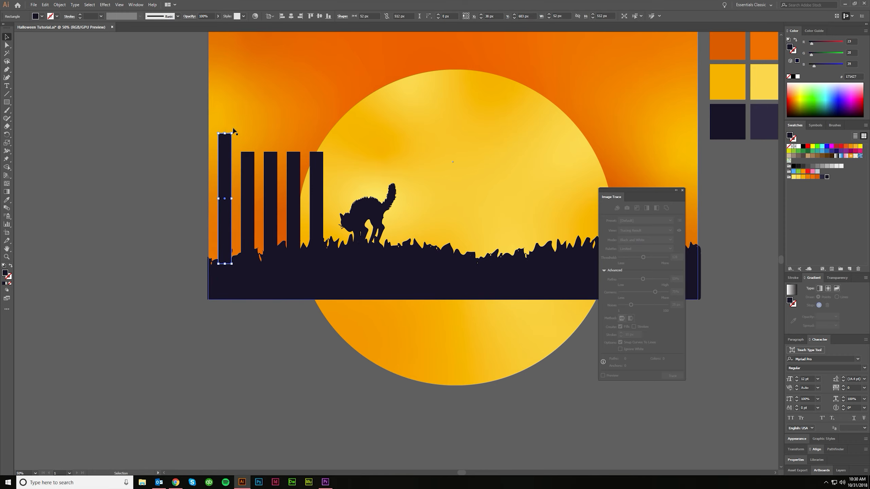
left_click_drag(233, 131, 309, 206)
left_click_drag(213, 197, 263, 196)
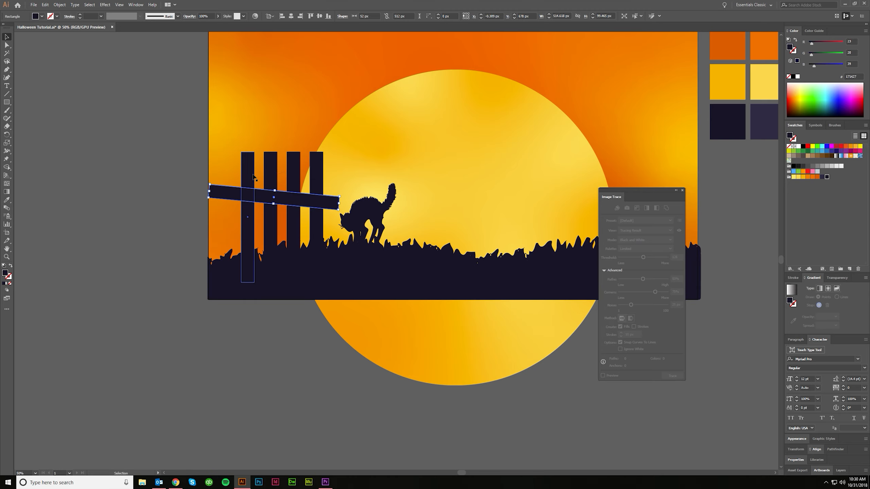
key("ctrl+shift+bracketleft")
Tilt the four fence posts at slightly different angles and heights to give the fence a crooked look
left_click(251, 173)
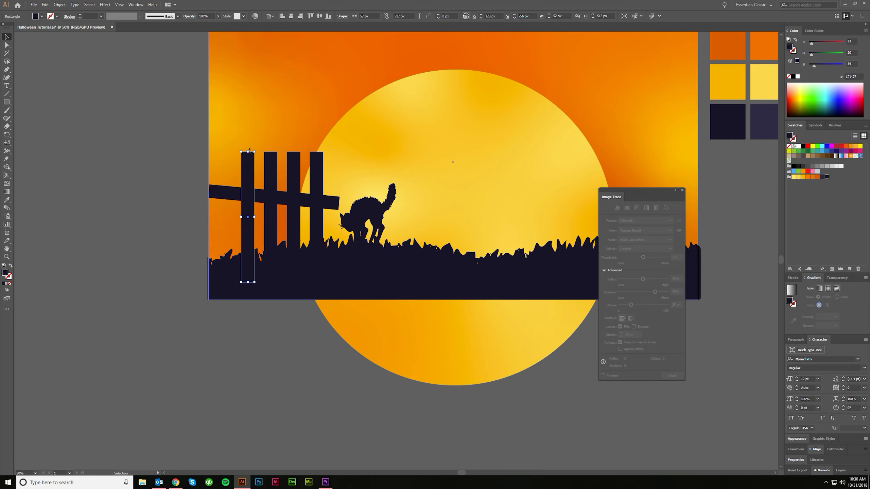
left_click_drag(255, 150, 296, 179)
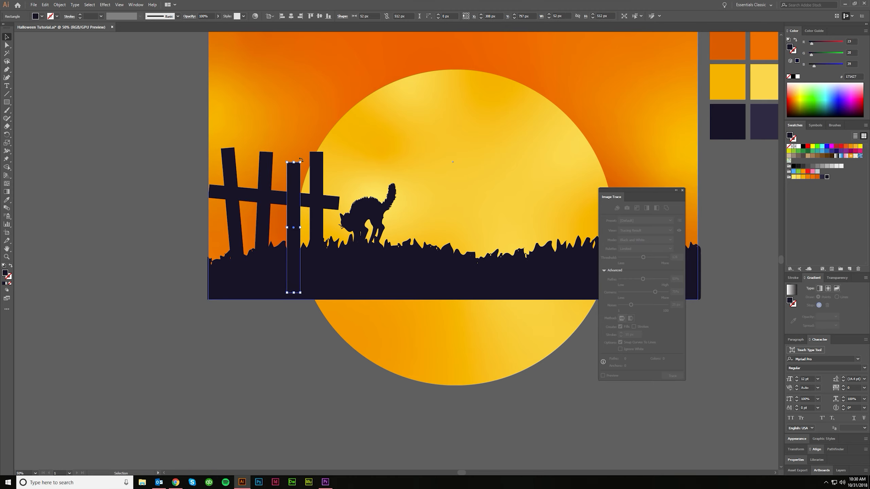
left_click_drag(300, 159, 327, 151)
key("ctrl+z")
left_click(313, 163)
Select all four posts and the crossbar, and shift the fence left past the artboard's edge
left_click(292, 227, "shift")
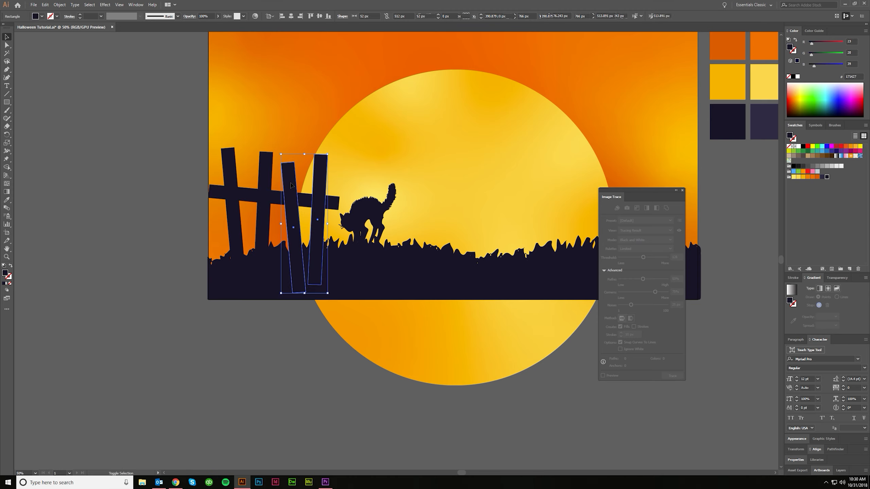
left_click(263, 219, "shift")
left_click(234, 214, "shift")
left_click(256, 199, "shift")
left_click_drag(255, 197, 248, 197)
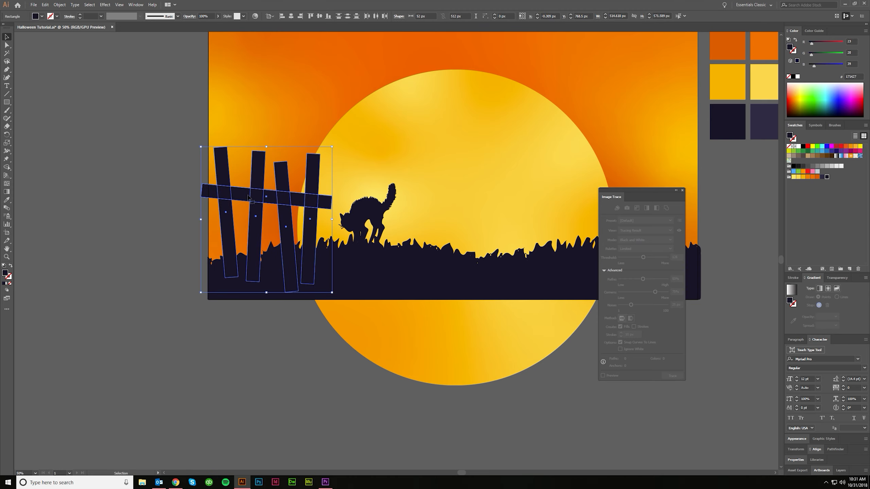
scroll(248, 197, "down", 2)
left_click(293, 290)
Select every piece of the fence and place a copy at the right side of the artboard
scroll(281, 296, "right", 5)
scroll(215, 240, "up", 1)
left_click_drag(105, 130, 270, 196)
left_click(251, 135, "shift")
left_click(295, 159, "shift")
scroll(284, 187, "right", 2)
left_click(268, 192, "shift")
left_click_drag(233, 187, 460, 188)
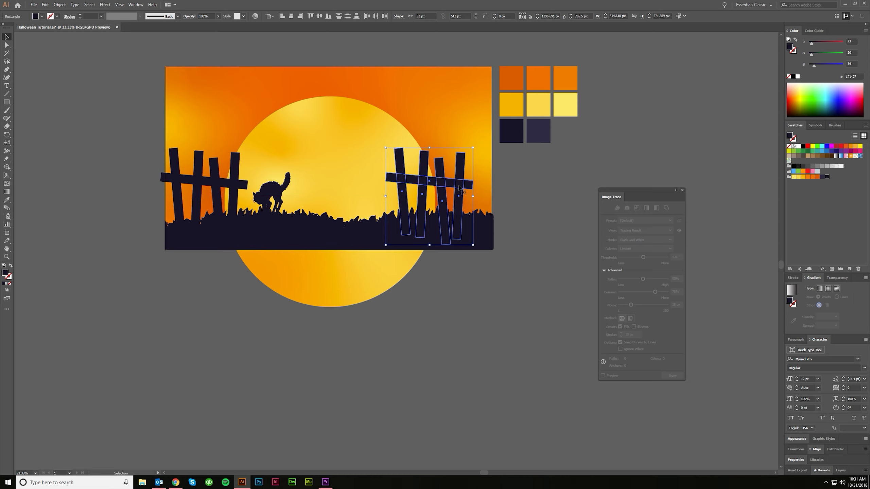
Reflect the right fence copy across the vertical axis and shift it up and closer to the artboard's right edge
right_click(454, 195)
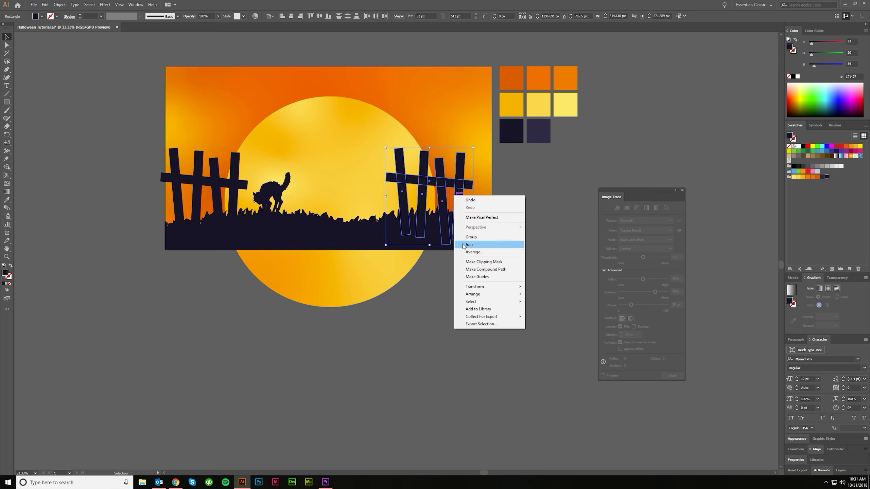
mouse_move(476, 287)
left_click(541, 314)
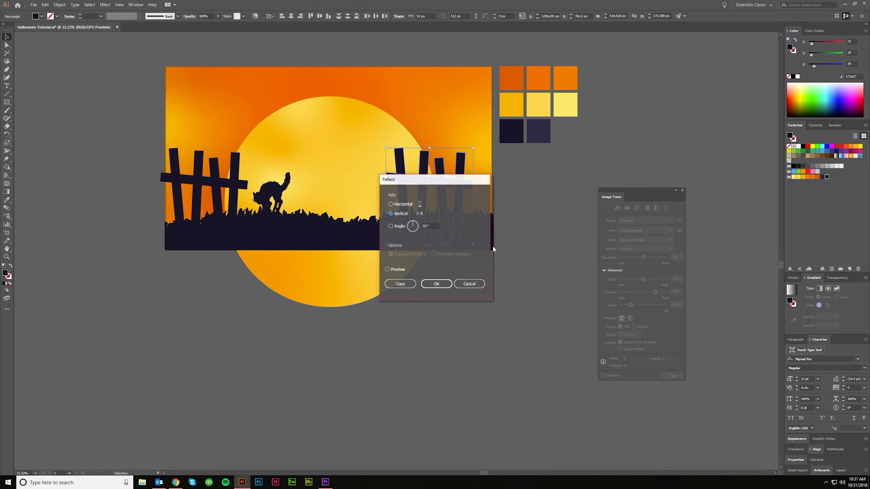
left_click(437, 284)
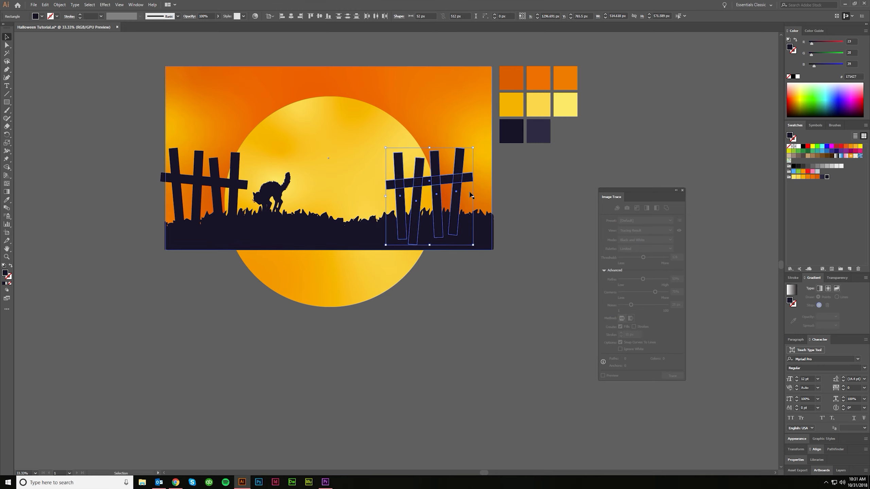
scroll(468, 192, "up", 1)
mouse_move(452, 189)
left_mouse_down()
mouse_move(454, 170)
mouse_move(461, 176)
left_mouse_up()
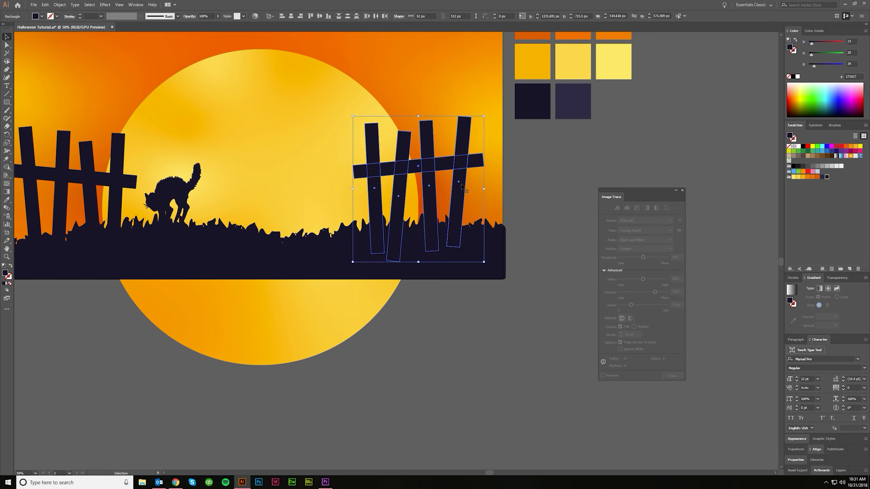
scroll(460, 185, "left", 1)
left_click(576, 219)
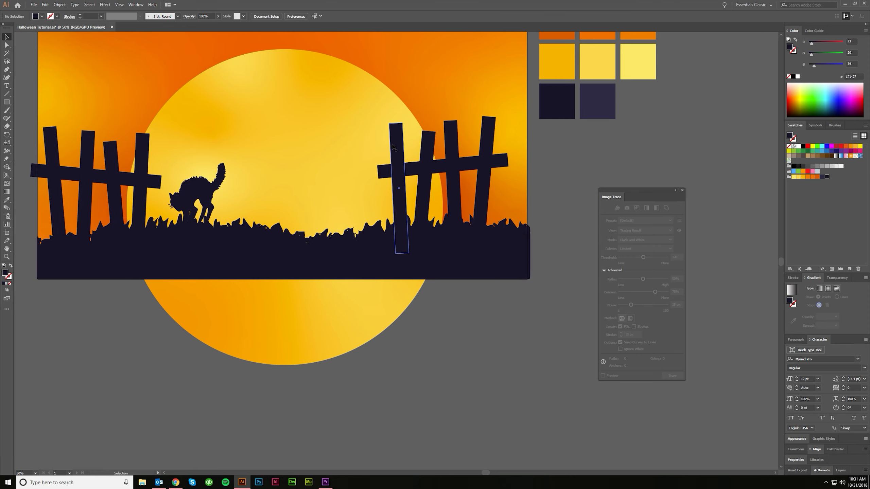
Select all pieces of the right fence and move it further right so its crossbar slightly overhangs the artboard's edge
left_click(393, 145)
scroll(321, 214, "down", 1)
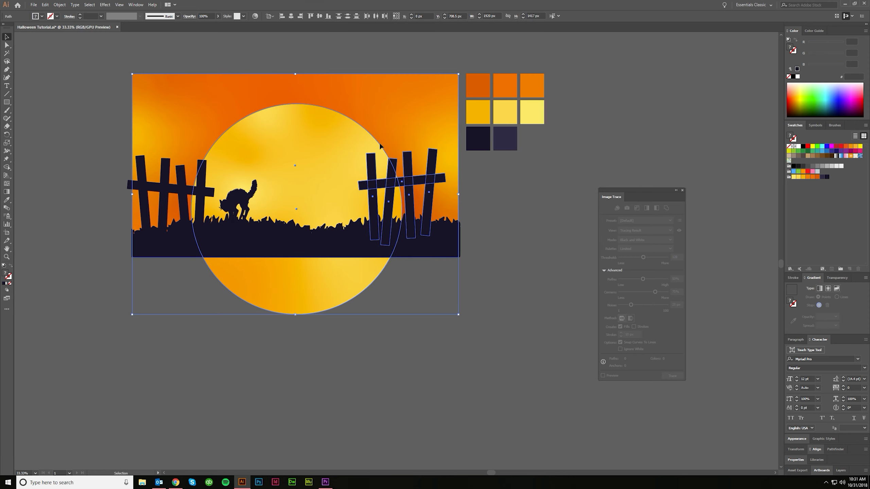
left_click(374, 185)
left_click_drag(374, 184, 386, 186)
scroll(359, 190, "up", 1)
left_click(511, 237)
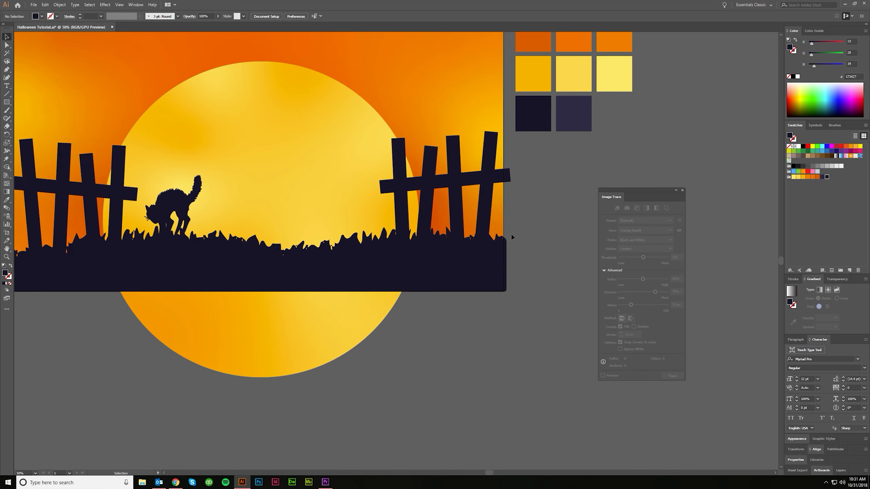
Vary the tilt, height and position of the right fence's posts so it differs from the left fence
scroll(445, 206, "right", 1)
left_click(393, 144)
left_click_drag(397, 134, 406, 135)
left_click_drag(396, 165, 421, 173)
mouse_move(429, 144)
left_mouse_down()
mouse_move(445, 142)
mouse_move(439, 139)
left_mouse_up()
left_click(449, 145)
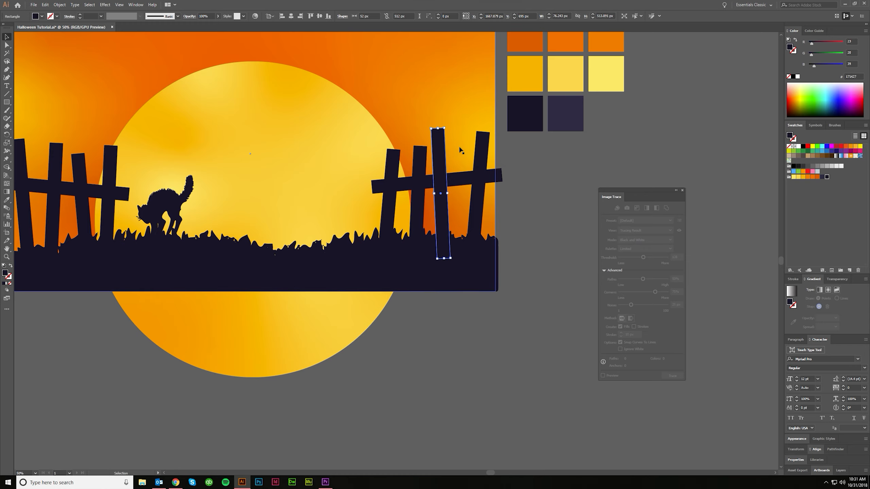
left_click_drag(476, 162, 466, 168)
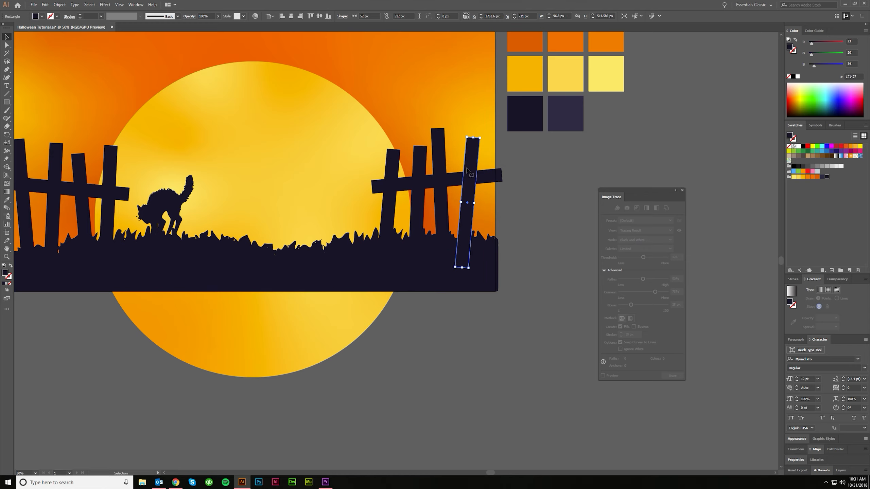
left_click_drag(482, 135, 474, 168)
Tilt the right fence's outermost post further and adjust the crossbar to end at the artboard's right edge
left_click(489, 177)
mouse_move(503, 184)
left_mouse_down()
mouse_move(476, 188)
mouse_move(502, 187)
left_mouse_up()
left_click(503, 206)
scroll(503, 208, "down", 3)
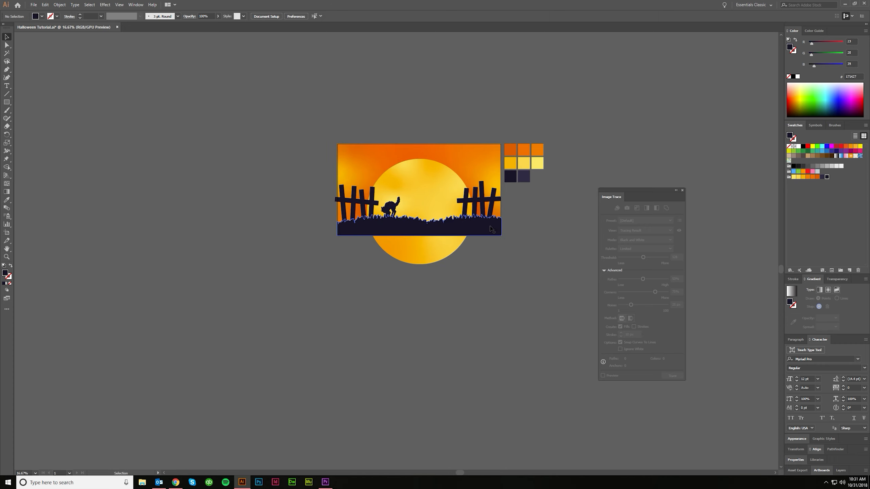
scroll(492, 229, "up", 3)
left_click(497, 205)
left_click(481, 200)
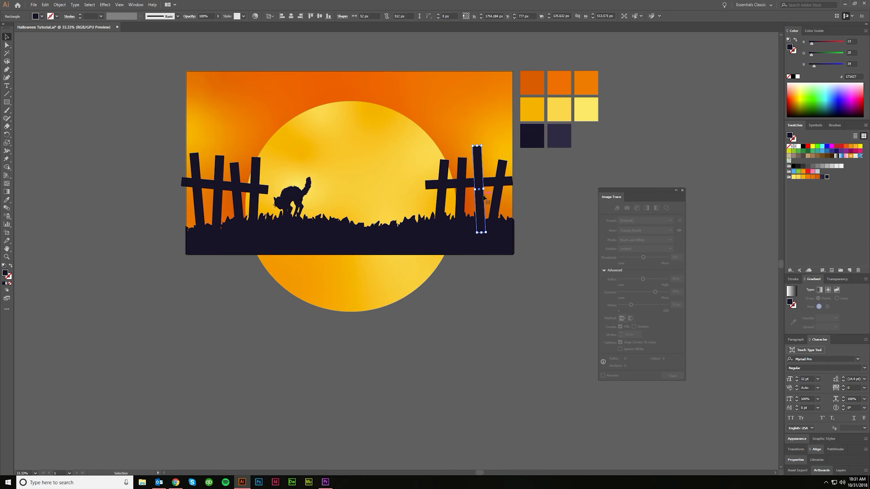
scroll(490, 236, "down", 2)
left_click(528, 255)
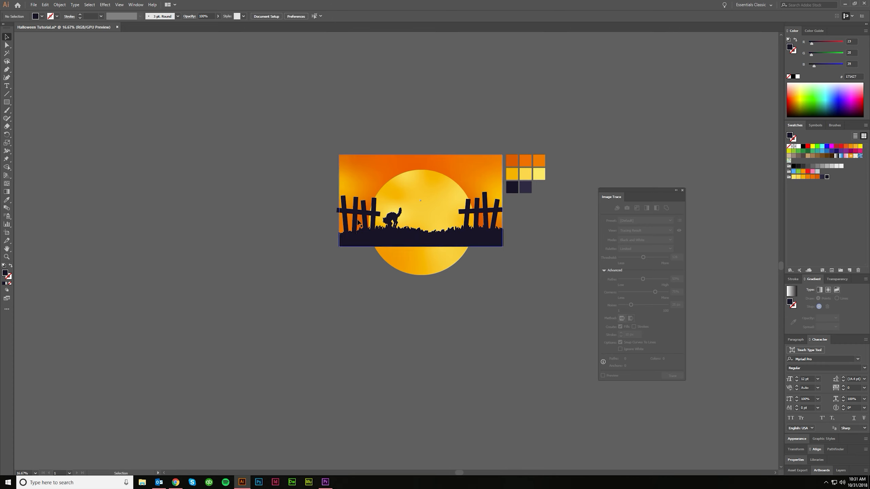
Draw a dark rectangle about 570 by 284 px as the house base on the grass beside the cat
scroll(495, 279, "up", 1)
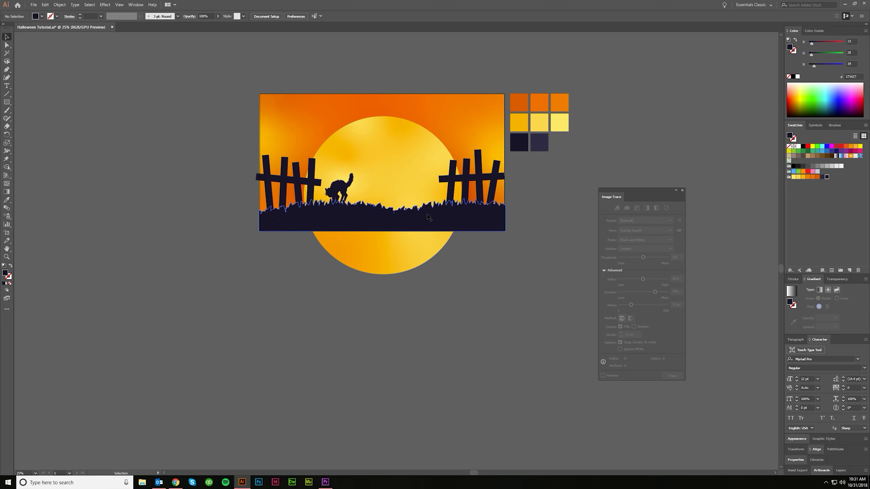
scroll(489, 210, "up", 1)
key("m")
scroll(364, 181, "up", 1)
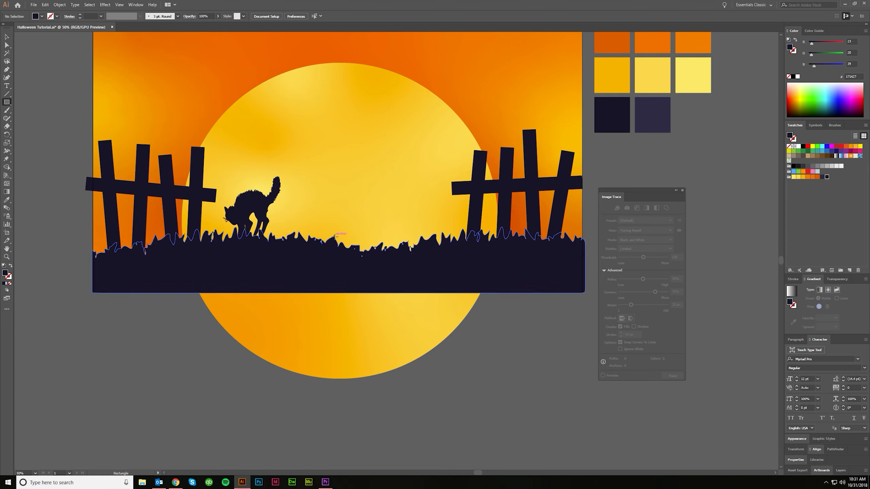
left_click_drag(315, 281, 444, 205)
key("ctrl+z")
left_click_drag(445, 274, 300, 202)
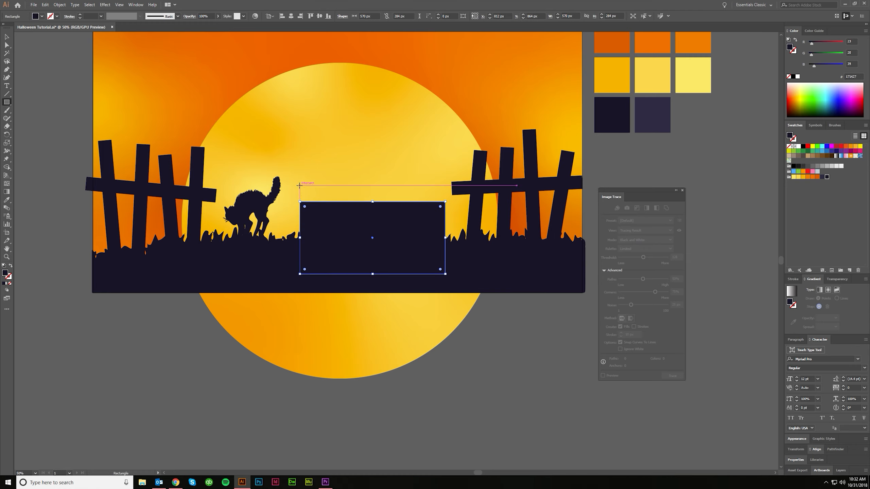
Add three offset slabs around the top of the house base, about 585 by 64, 249 by 43 and 544 by 45 px
left_click_drag(299, 186, 448, 201)
left_click_drag(283, 202, 347, 213)
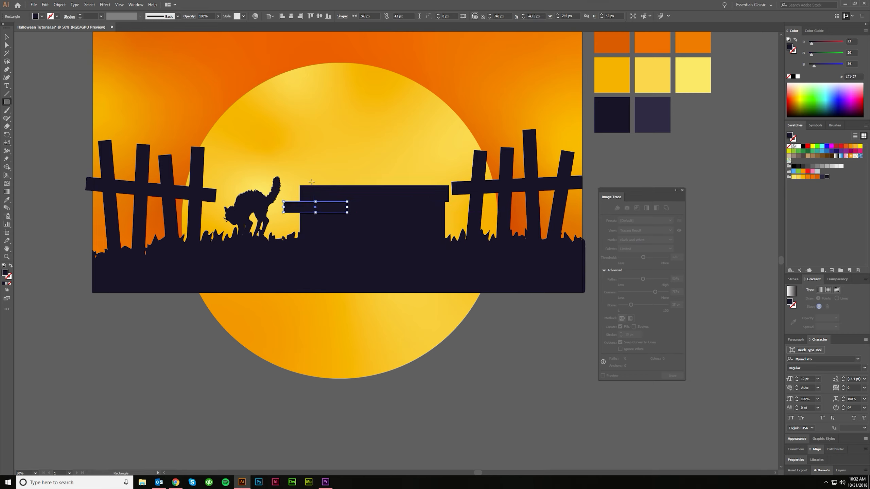
mouse_move(310, 186)
left_mouse_down()
mouse_move(401, 146)
mouse_move(439, 147)
mouse_move(454, 169)
mouse_move(456, 154)
mouse_move(448, 173)
left_mouse_up()
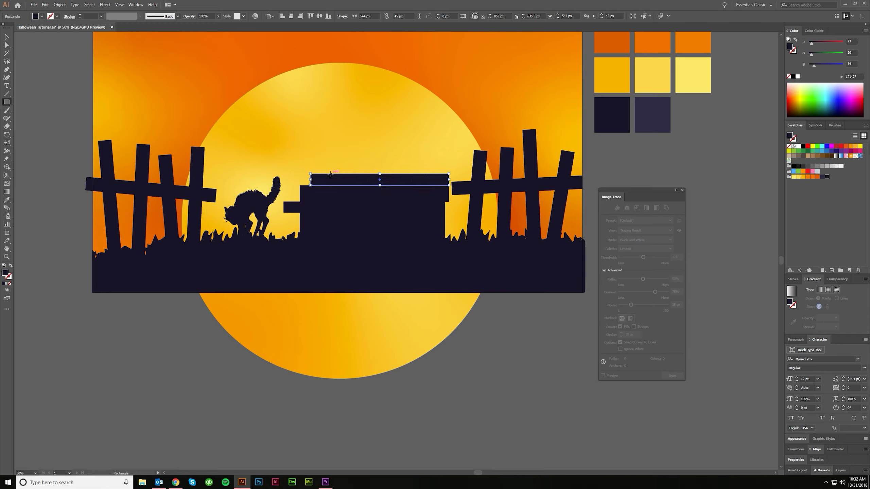
Stack a slab about 576 by 73 px and an upper storey block about 480 by 302 px on the house
left_click_drag(333, 169, 438, 173)
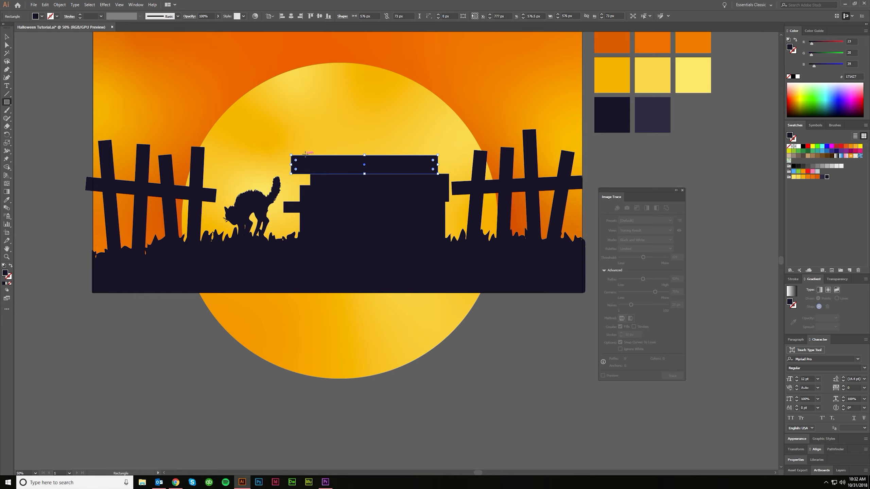
left_click_drag(314, 93, 427, 79)
scroll(24, 42, "up", 3)
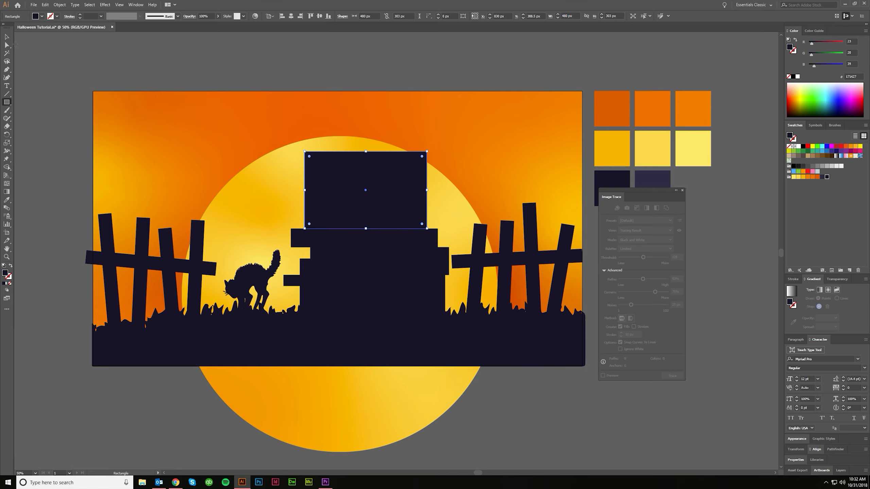
left_click_drag(9, 106, 30, 129)
left_click(362, 127)
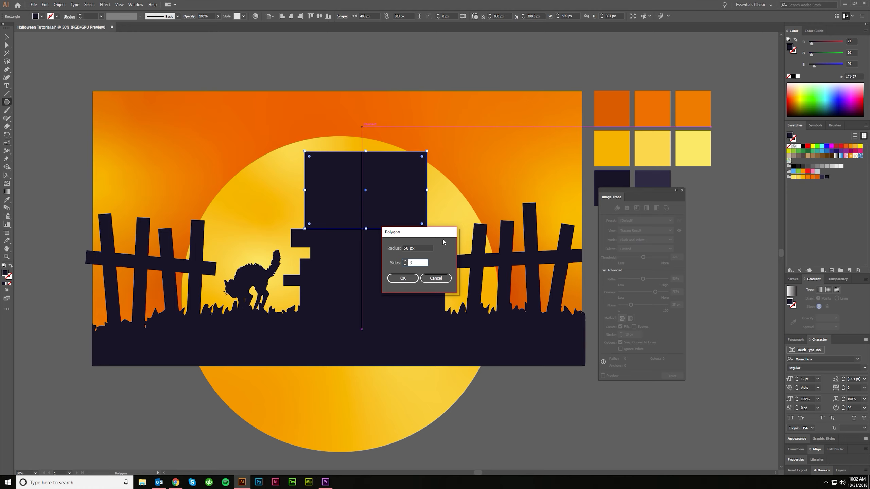
left_click(444, 279)
Create a three-sided polygon with a 50 px radius above the upper storey
left_click_drag(6, 102, 31, 126)
left_click(353, 140)
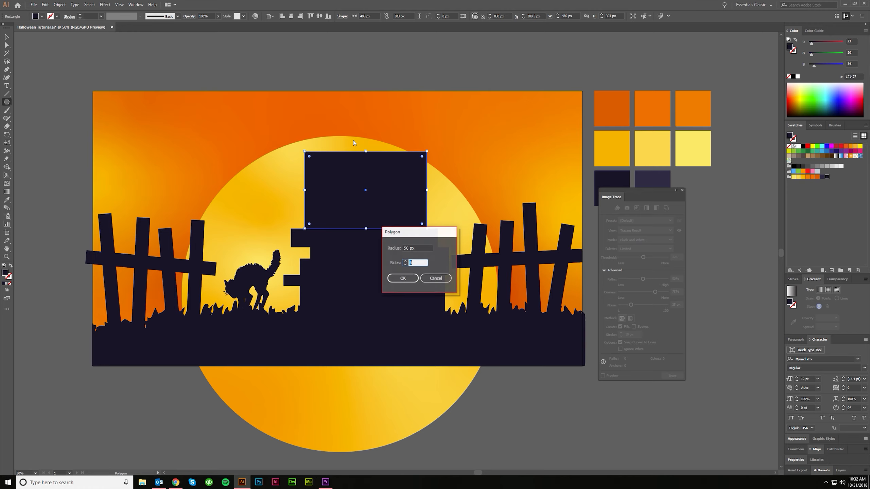
type("3")
key("Return")
Stretch the triangle into a roof about 579 by 219 px and seat it on top of the upper storey
key("v")
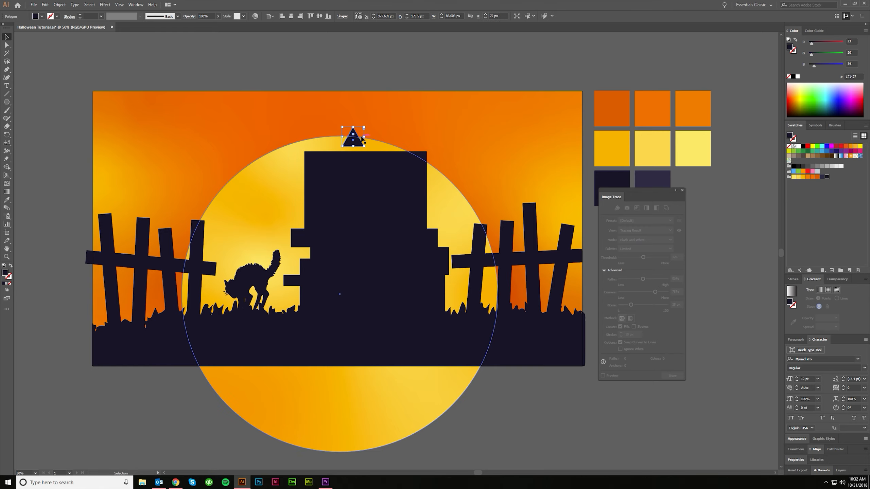
left_click_drag(365, 136, 434, 137)
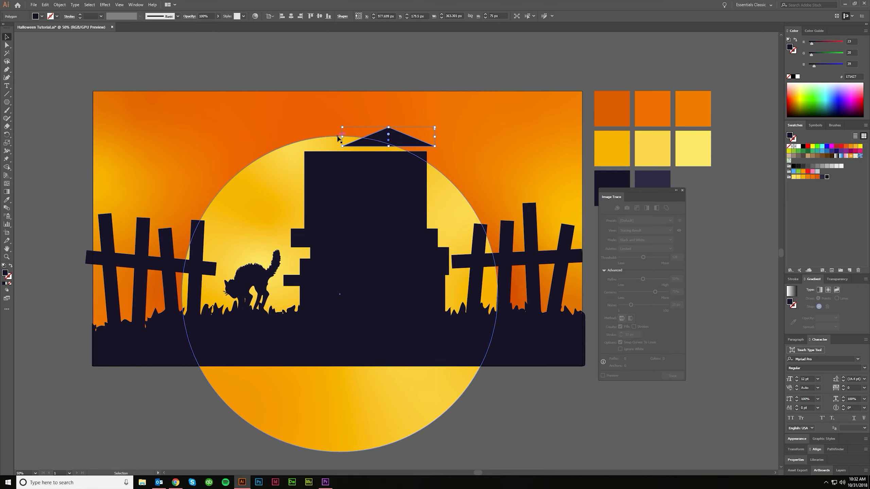
left_click_drag(342, 137, 362, 98)
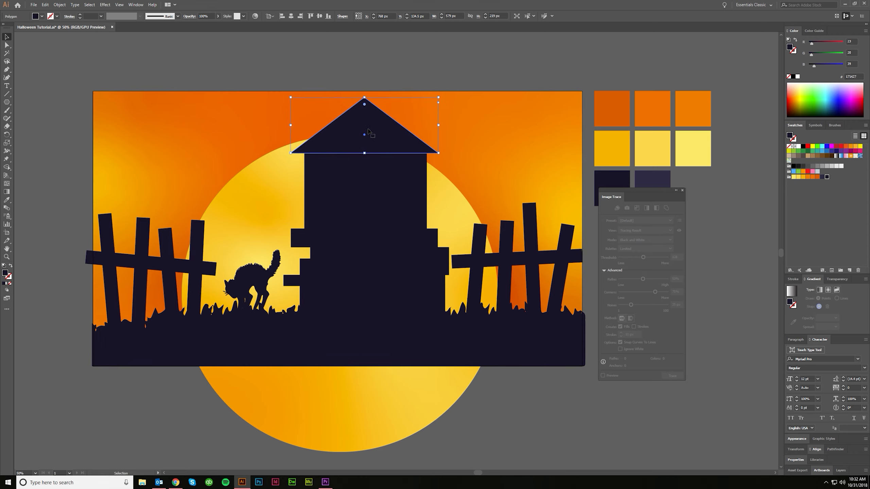
left_click(459, 174)
Shorten the upper storey block to about 214 px high and lower the roof onto it
left_click(366, 154)
left_click_drag(366, 152, 367, 176)
left_click_drag(367, 132, 366, 156)
scroll(416, 175, "down", 1)
scroll(416, 176, "down", 2)
left_click(438, 139)
Select the roof and the upper storey block and align their horizontal centers
scroll(419, 177, "up", 3)
left_click_drag(390, 204, 437, 135)
key("ctrl+z")
key("v")
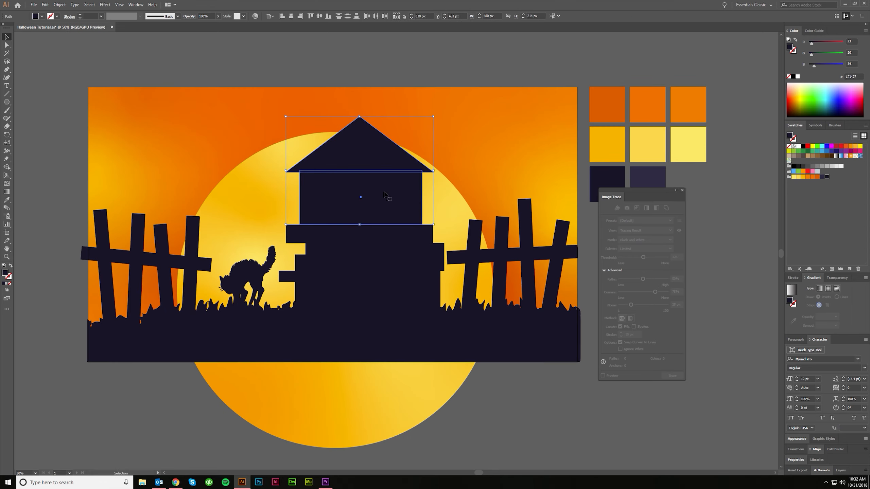
left_click(816, 449)
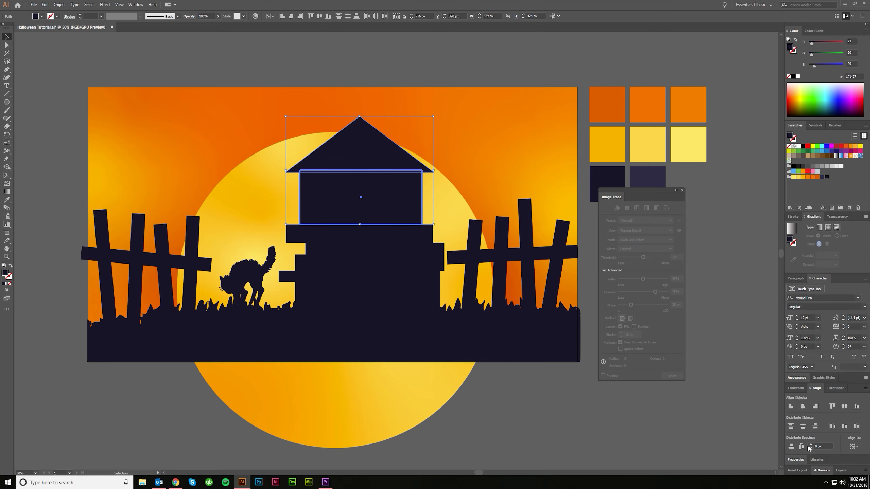
left_click(802, 408)
left_click(444, 73)
Build a chimney from a narrow rectangle and a small triangular cap, about 184 by 279 px overall, with both parts centered horizontally
scroll(435, 97, "up", 1)
scroll(376, 236, "down", 1)
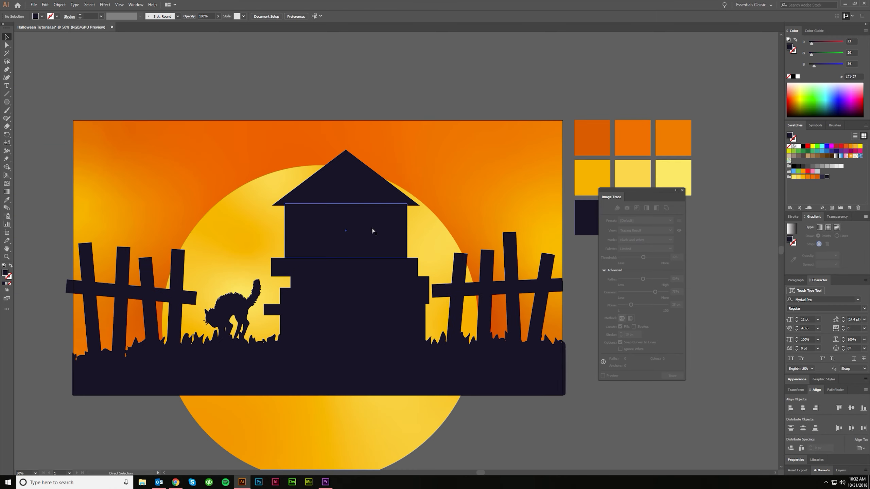
left_click_drag(362, 243, 396, 144)
left_click_drag(474, 138, 375, 133)
scroll(399, 148, "up", 2)
left_click(365, 170, "shift")
left_click(365, 170)
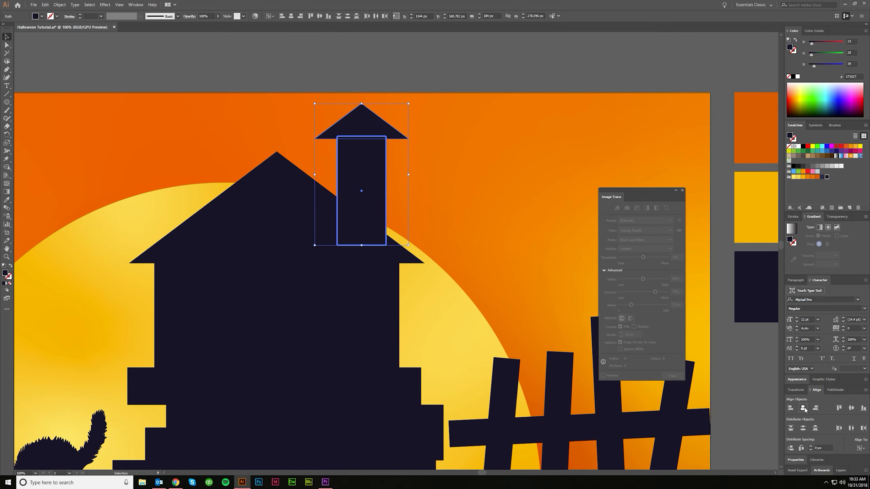
Scale the chimney and its cap down to about 169 by 256 px and set them into the roof's right slope
scroll(586, 370, "down", 2)
left_click(449, 187)
scroll(482, 262, "up", 3)
left_click(458, 265)
left_click(449, 221, "shift")
left_click_drag(445, 185, 445, 202)
scroll(442, 212, "down", 3)
left_click_drag(442, 239, 447, 238)
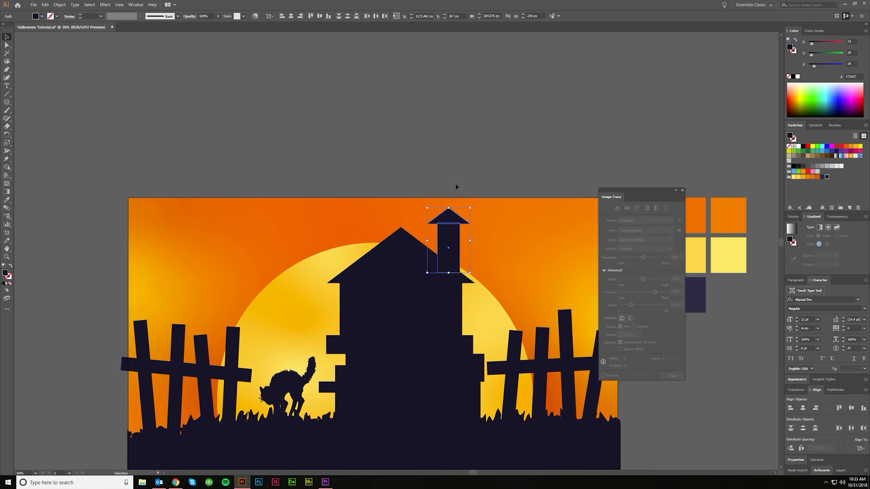
left_click(455, 185)
scroll(463, 230, "down", 1)
scroll(452, 256, "up", 2)
scroll(453, 256, "down", 2)
scroll(438, 274, "right", 1)
scroll(425, 291, "down", 1)
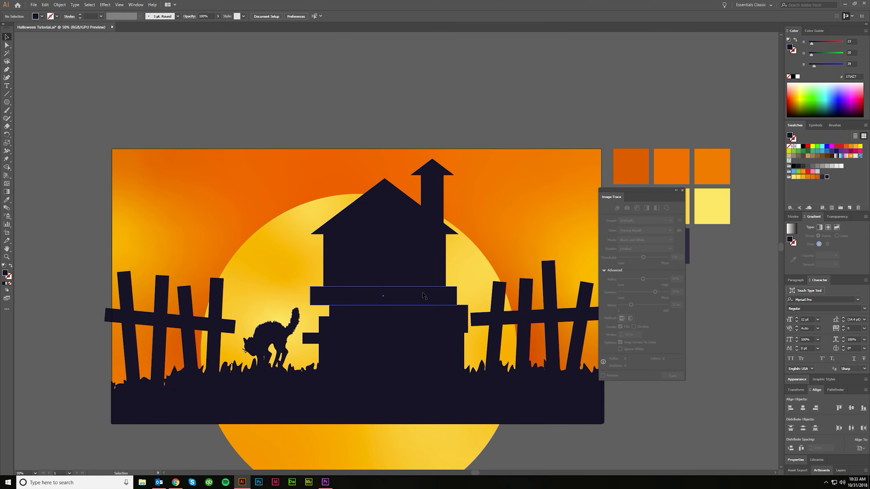
scroll(428, 301, "left", 1)
scroll(432, 307, "down", 1)
scroll(439, 315, "up", 2)
scroll(444, 319, "down", 2)
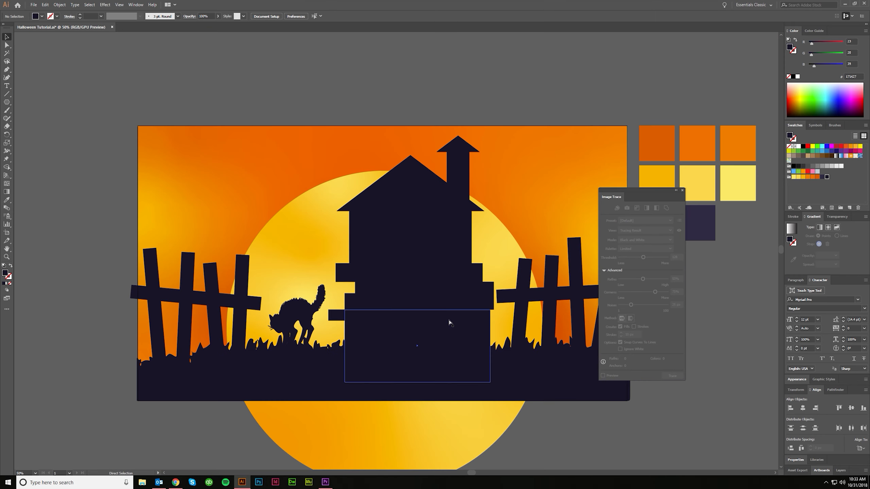
scroll(460, 336, "right", 2)
scroll(474, 358, "down", 2)
scroll(506, 394, "right", 2)
scroll(434, 355, "left", 3)
scroll(430, 352, "down", 4)
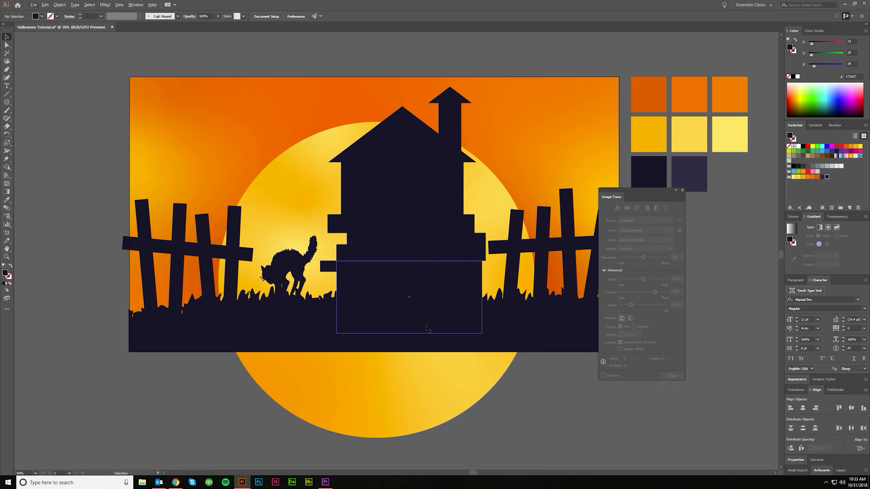
Delete the separate block above the wide lower ledge and stretch that ledge upward to about 113 px high
scroll(428, 320, "right", 1)
scroll(432, 268, "up", 1)
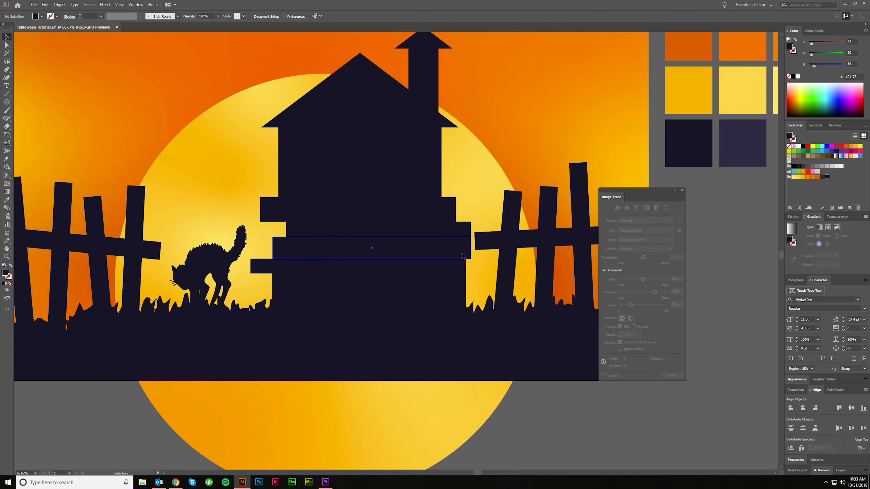
left_click(466, 251)
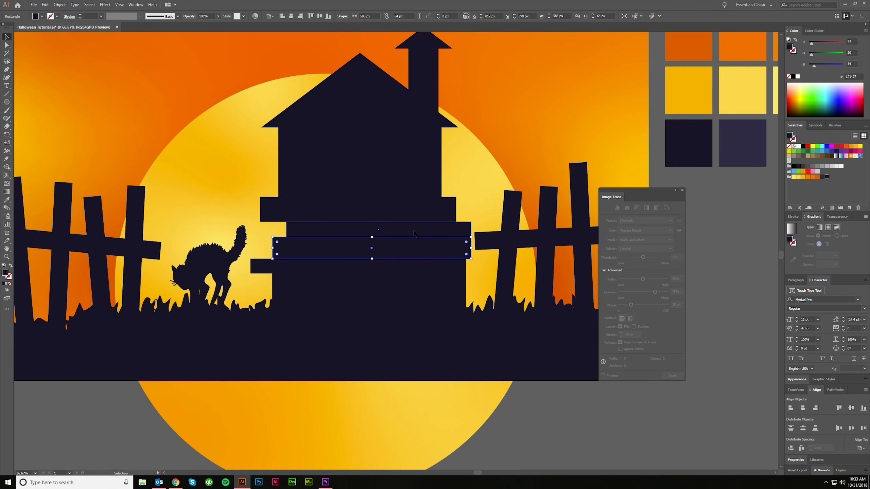
key("Delete")
left_click(325, 242)
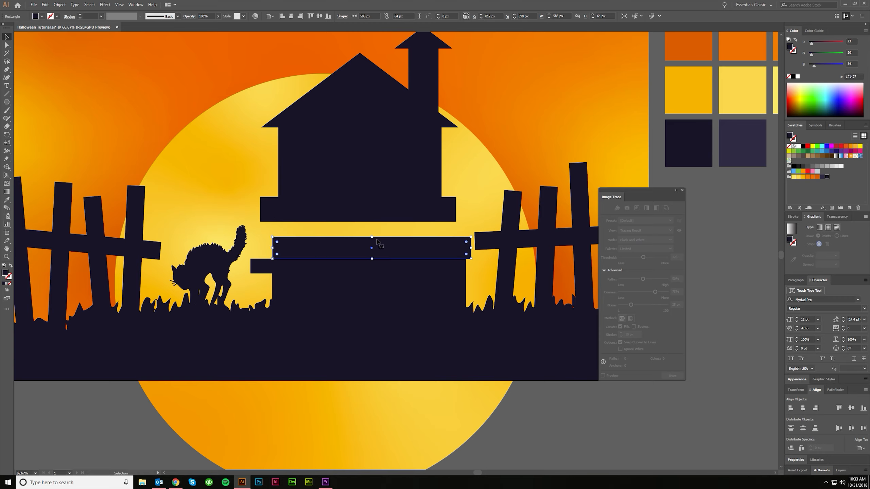
left_click_drag(372, 237, 373, 220)
scroll(368, 233, "down", 2)
left_click(453, 339)
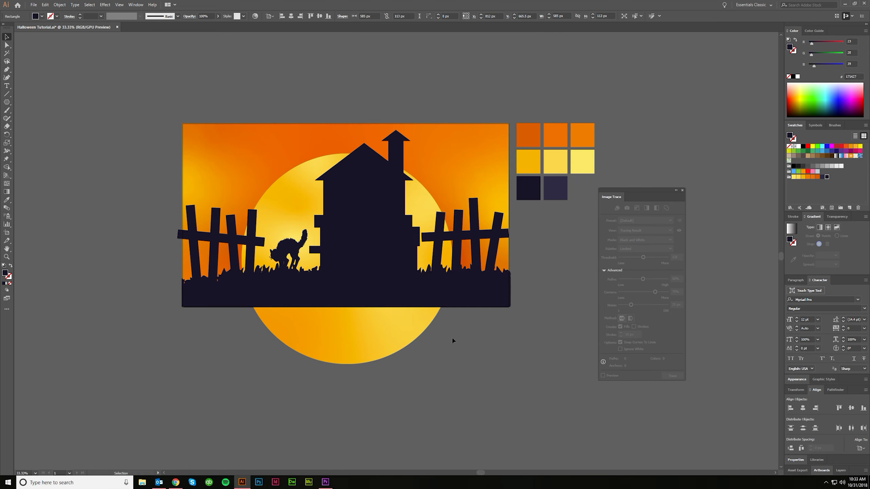
Move the small ledge at the house's left side further into the wall so less of it sticks out
scroll(382, 265, "up", 1)
left_click(281, 243)
left_click_drag(273, 243, 281, 244)
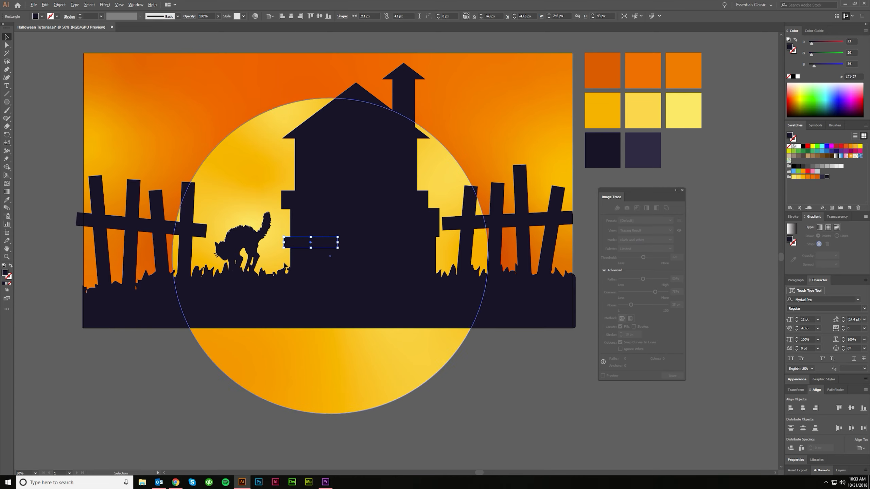
scroll(299, 319, "down", 1)
left_click(434, 390)
Draw a window rectangle about 90 by 124 px in the upper storey with the default white fill and black stroke
scroll(424, 382, "left", 1)
scroll(403, 362, "up", 1)
scroll(377, 335, "right", 1)
left_click_drag(8, 104, 28, 103)
scroll(290, 170, "up", 1)
scroll(290, 170, "right", 1)
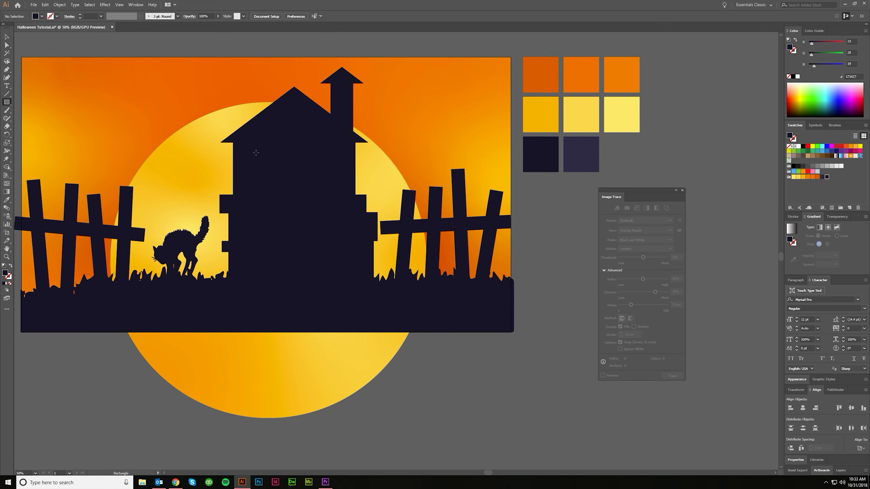
left_click_drag(279, 185, 279, 184)
key("d")
key("v")
left_click(263, 46)
Duplicate the upper window into an evenly spaced row of three and select the row's windows
scroll(262, 178, "up", 2)
left_click(256, 178)
left_click_drag(257, 178, 314, 178)
key("ctrl+d")
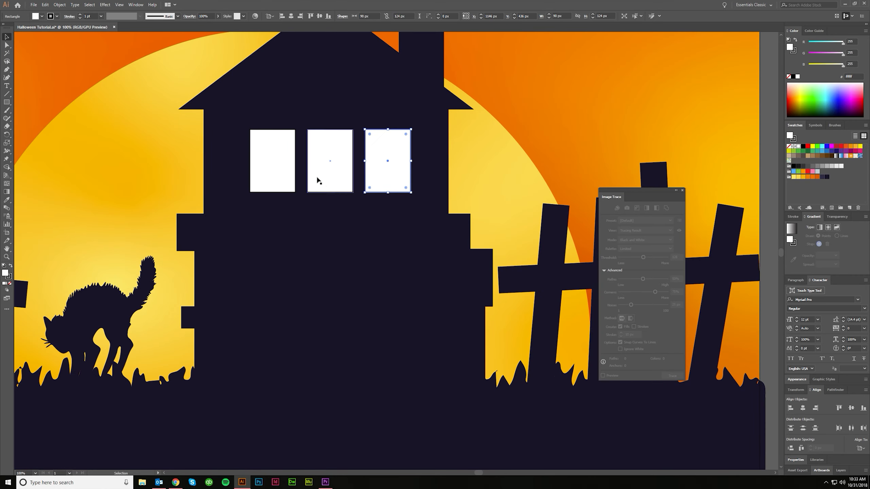
scroll(363, 206, "down", 2)
scroll(360, 210, "up", 1)
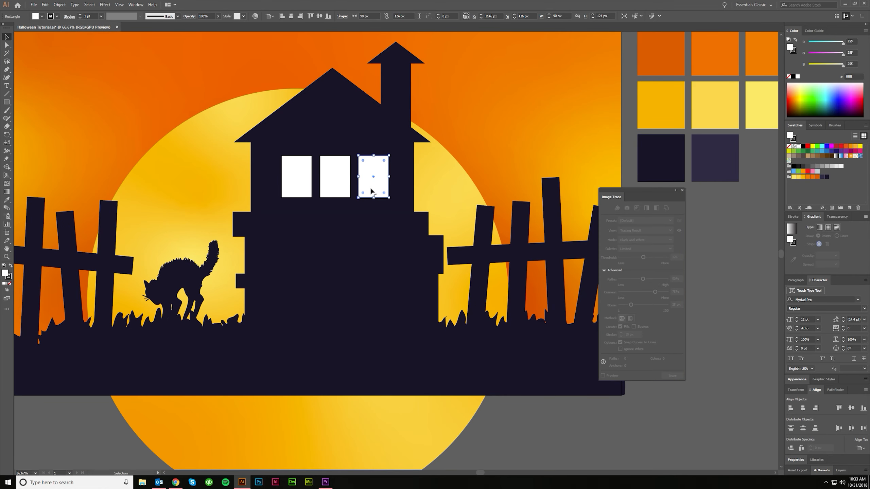
left_click(298, 185)
left_click(329, 182, "shift")
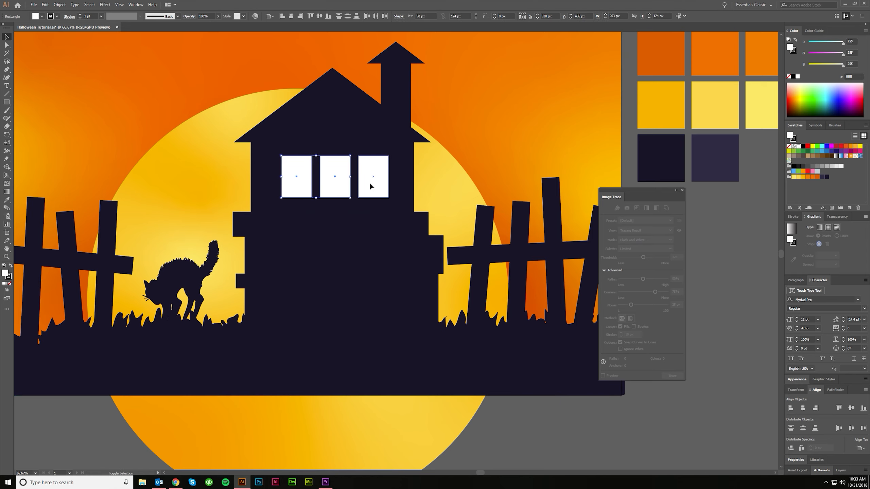
left_click(370, 183, "shift")
left_click(151, 171)
Draw a white square window about 78 px wide on the lower storey and duplicate it into a row of four
left_click(5, 105)
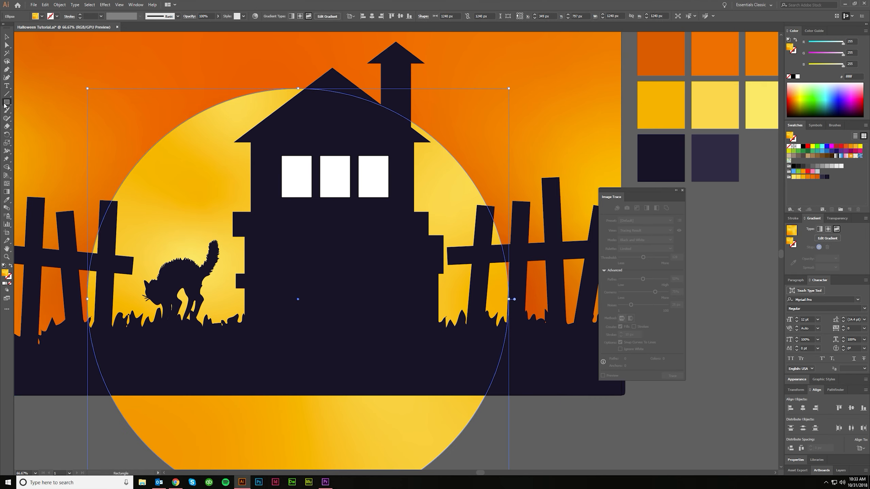
mouse_move(264, 244)
left_mouse_down()
mouse_move(296, 274)
mouse_move(322, 268)
left_mouse_up()
key("v")
key("ctrl+d")
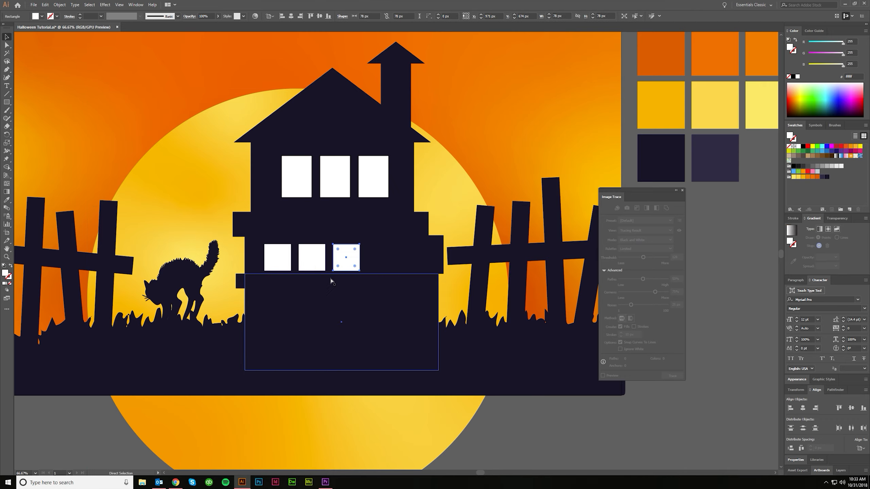
key("ctrl+d")
Select the four lower windows and shift the row slightly to position it within the lower storey
left_click(354, 263, "shift")
left_click(314, 268, "shift")
left_click(270, 269, "shift")
scroll(322, 280, "up", 3)
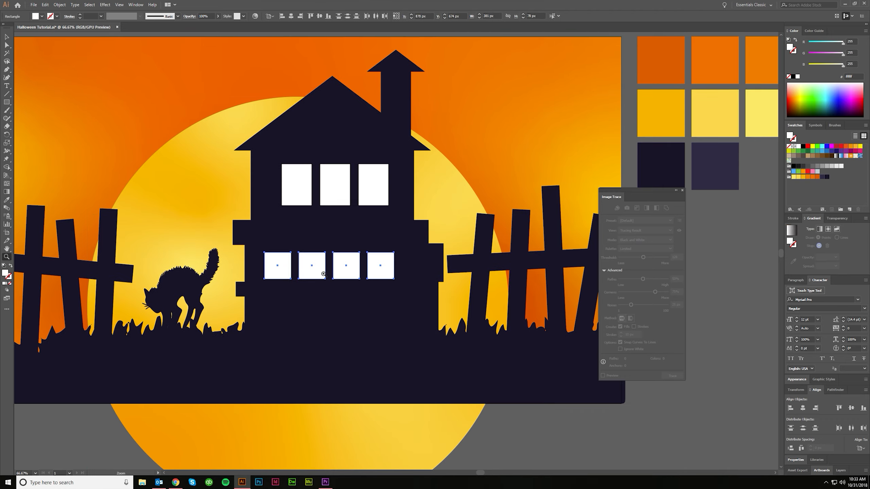
key("z")
double_click(323, 286)
left_click(316, 288)
scroll(331, 281, "down", 1)
scroll(331, 282, "right", 1)
key("v")
mouse_move(339, 261)
left_mouse_down()
mouse_move(346, 254)
mouse_move(333, 263)
left_mouse_up()
Draw a narrow white window in the chimney and round its two top corners into an arch
scroll(330, 274, "down", 1)
scroll(337, 273, "down", 2)
scroll(409, 151, "up", 3)
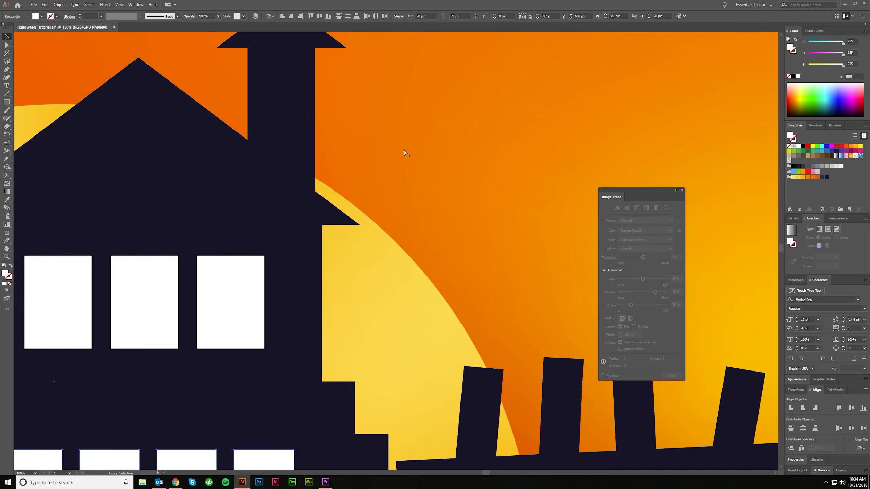
key("m")
scroll(274, 116, "up", 1)
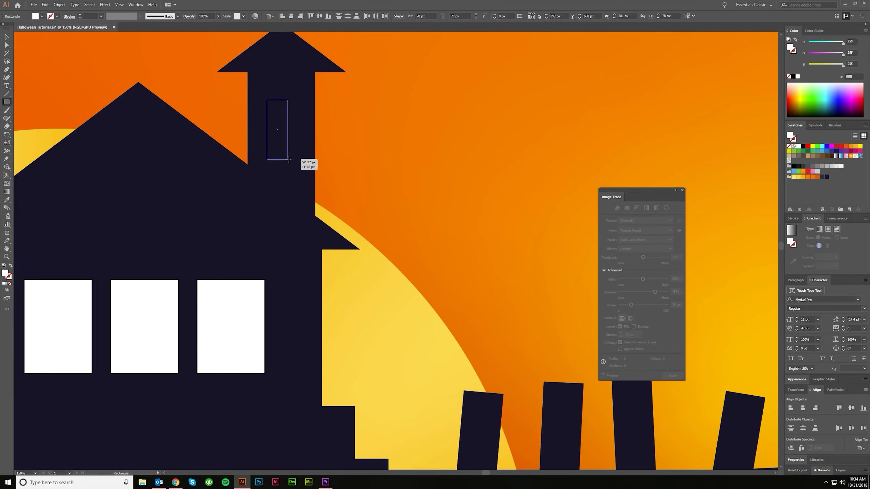
left_click_drag(288, 160, 298, 167)
key("a")
left_click(267, 100)
left_click(297, 100, "shift")
left_click_drag(292, 105, 284, 164)
scroll(284, 165, "down", 2)
key("v")
left_click(326, 86)
left_click_drag(284, 112, 341, 113)
Make the left upper window crooked by nudging its bottom corners upward and the bottom-left one inward
scroll(321, 209, "left", 2)
scroll(315, 226, "down", 1)
scroll(318, 209, "up", 2)
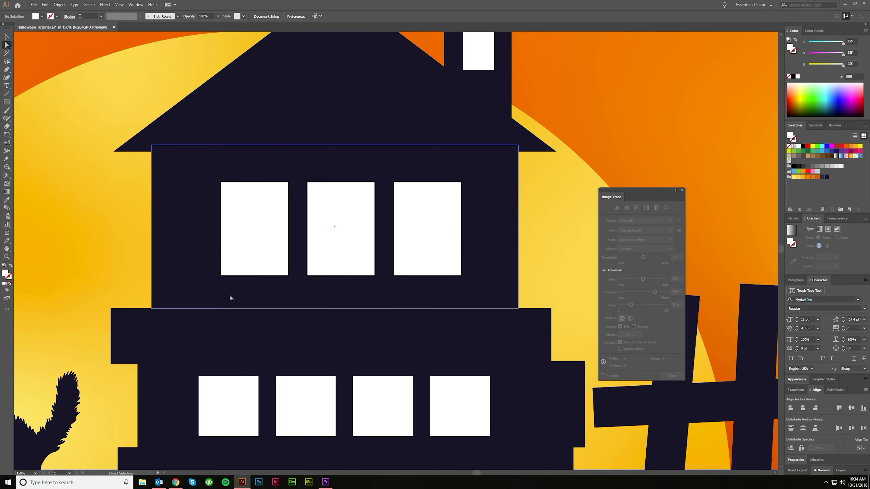
left_click(222, 276)
key("Right")
key("Right")
key("Up")
key("Up")
key("Up")
key("Up")
key("Up")
key("Right")
key("Right")
key("Up")
key("Up")
key("Up")
key("Left")
key("Left")
key("Left")
key("Left")
key("Up")
key("Up")
key("Up")
key("Up")
key("Up")
key("Up")
Skew the middle upper window at its top-left and bottom-right corners and shift the right window's bottom corners to the right
left_click(323, 207)
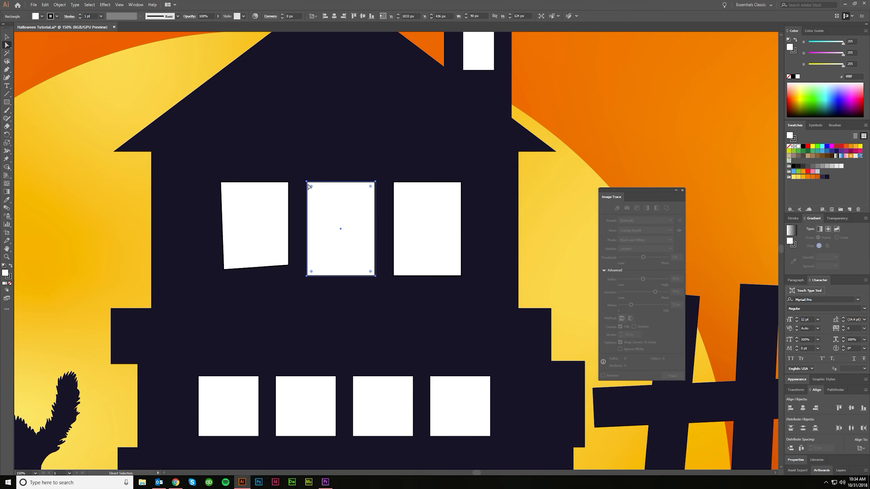
left_click(309, 187)
key("Down")
key("Down")
key("Down")
key("Right")
key("Right")
key("Right")
left_click(376, 278)
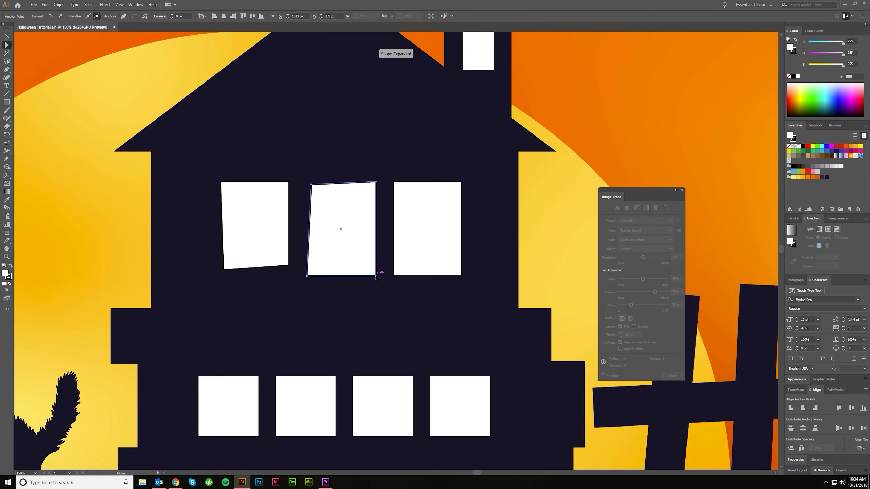
key("Down")
key("Down")
key("Down")
key("Down")
left_click_drag(397, 276, 406, 276)
left_click_drag(469, 273, 470, 278)
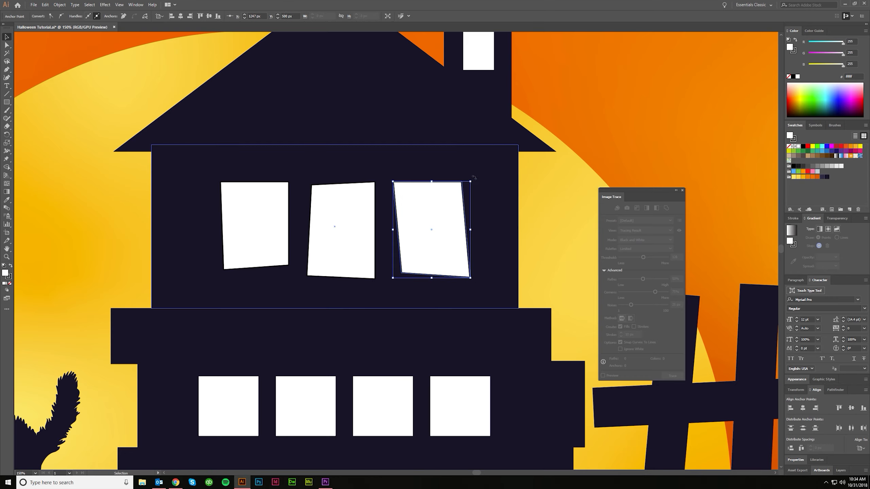
Rotate the middle and left upper windows slightly counterclockwise and deselect them
left_click(356, 215)
key("v")
left_click_drag(377, 179, 374, 177)
left_click(296, 203)
left_click(279, 209)
left_click_drag(290, 179, 288, 177)
scroll(304, 274, "down", 4)
key("ctrl+shift+a")
Move individual corner points of the four lower windows to make each one a crooked quadrilateral
scroll(331, 292, "left", 3)
scroll(329, 322, "up", 2)
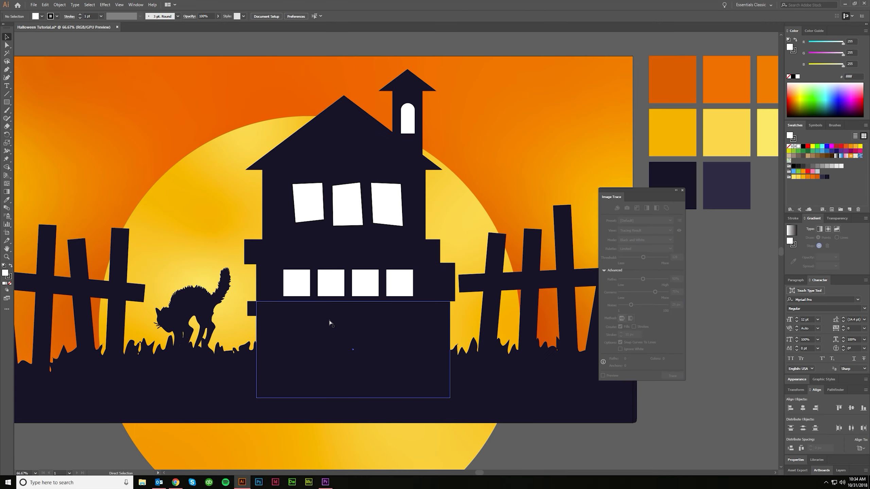
scroll(330, 322, "up", 2)
left_click(311, 237)
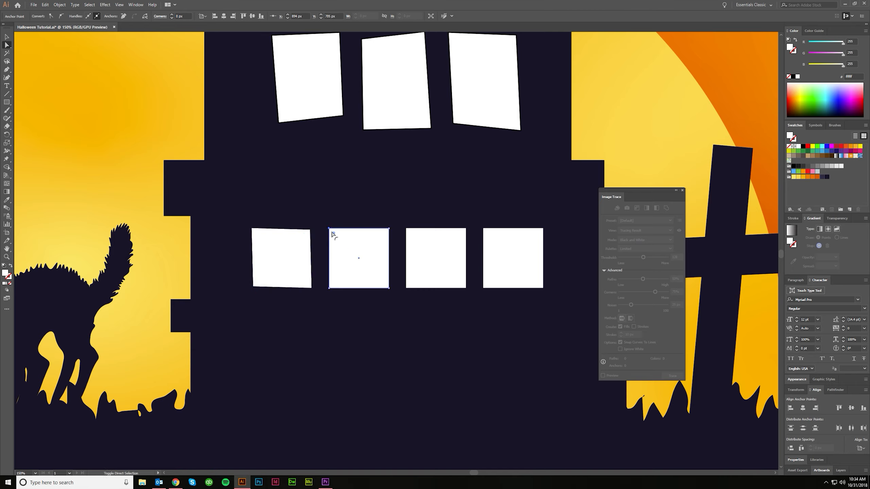
left_click_drag(332, 233, 341, 241)
left_click(421, 234)
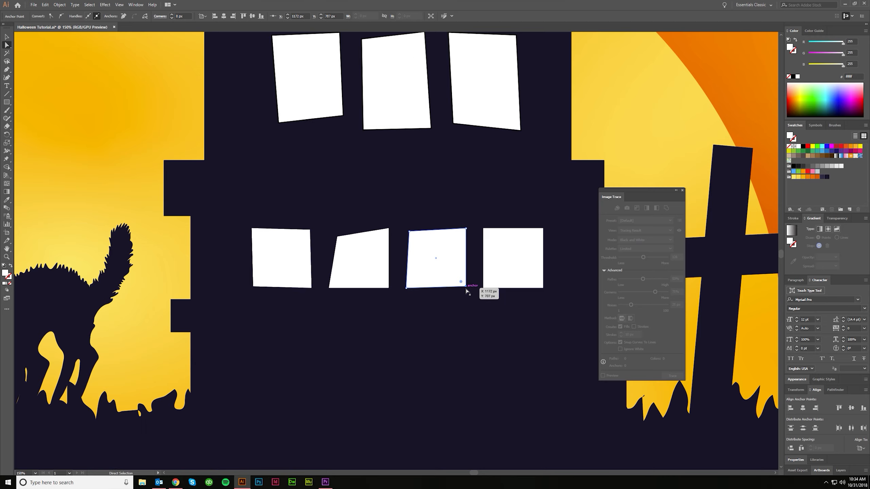
left_click_drag(484, 289, 491, 287)
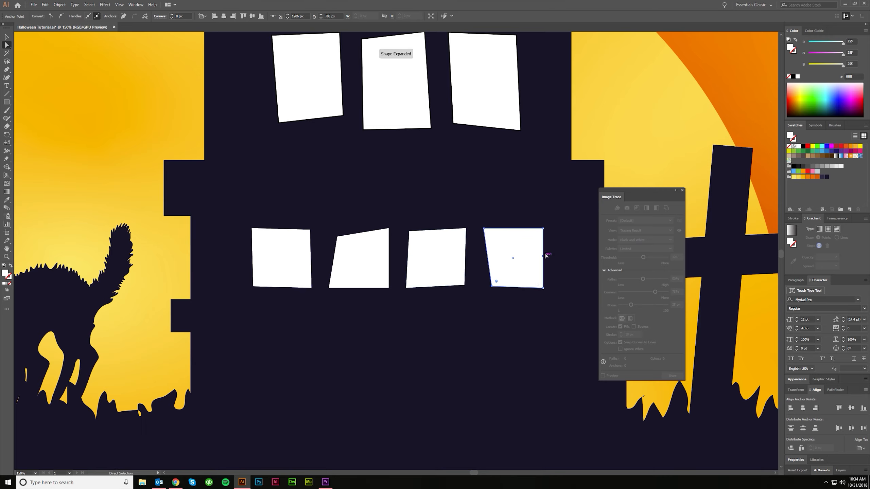
Tilt the rightmost, second and leftmost lower windows slightly and nudge the second one upward
scroll(507, 248, "right", 2)
key("v")
left_click_drag(529, 226, 532, 228)
left_click(399, 255)
left_click(356, 248)
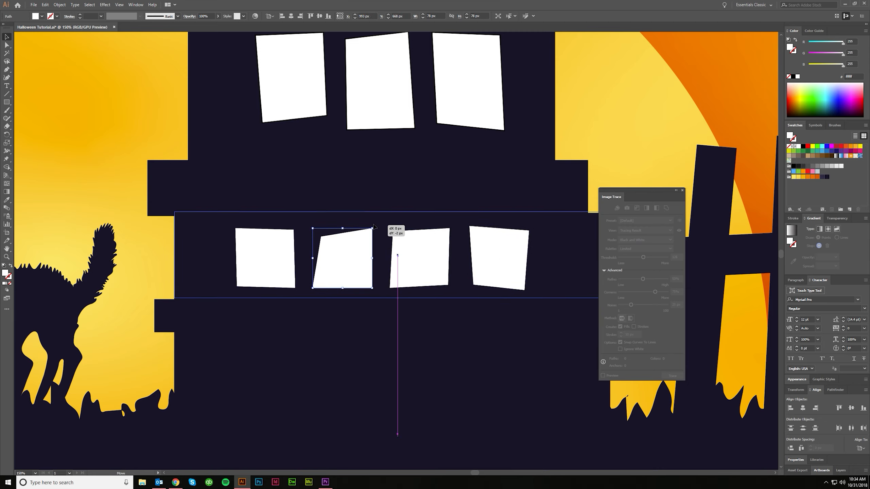
key("Up")
key("Up")
key("Up")
left_click_drag(375, 223, 377, 229)
left_click(265, 257)
left_click_drag(295, 287, 296, 289)
scroll(295, 306, "down", 5)
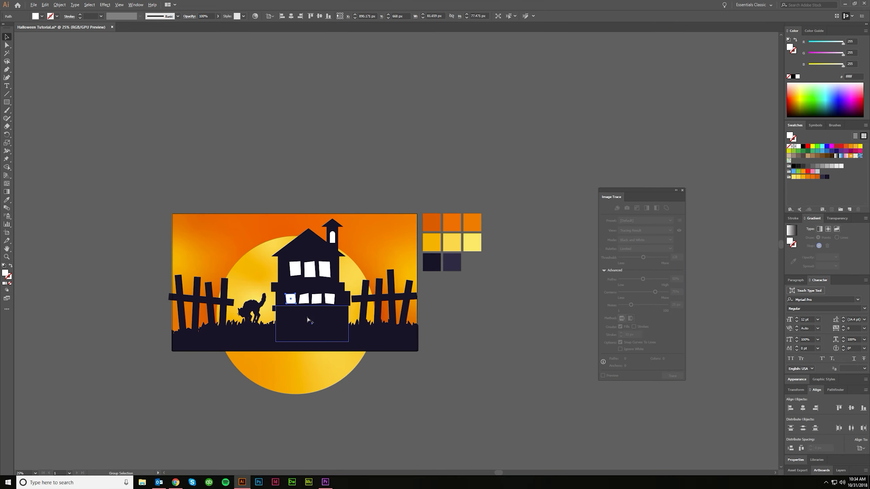
left_click(376, 369)
Readjust the second lower window's corners and raise the bottom-left corner of the middle upper window
scroll(377, 369, "left", 5)
scroll(348, 321, "left", 1)
scroll(356, 322, "up", 1)
scroll(356, 324, "up", 2)
key("a")
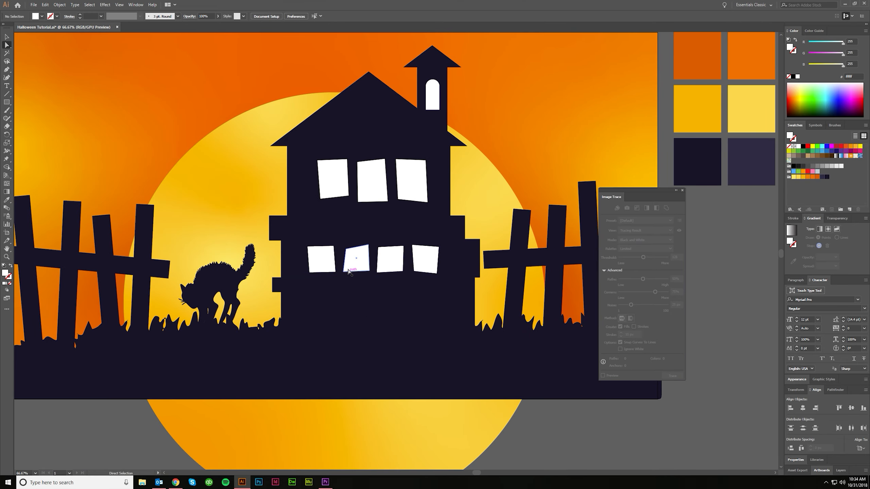
left_click(367, 264)
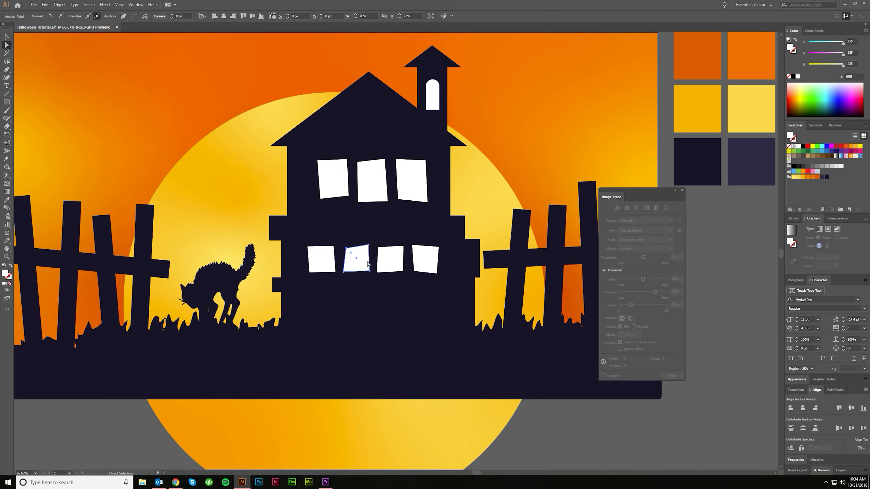
left_click(357, 202)
key("shift+Right")
key("shift+Up")
left_click(493, 151)
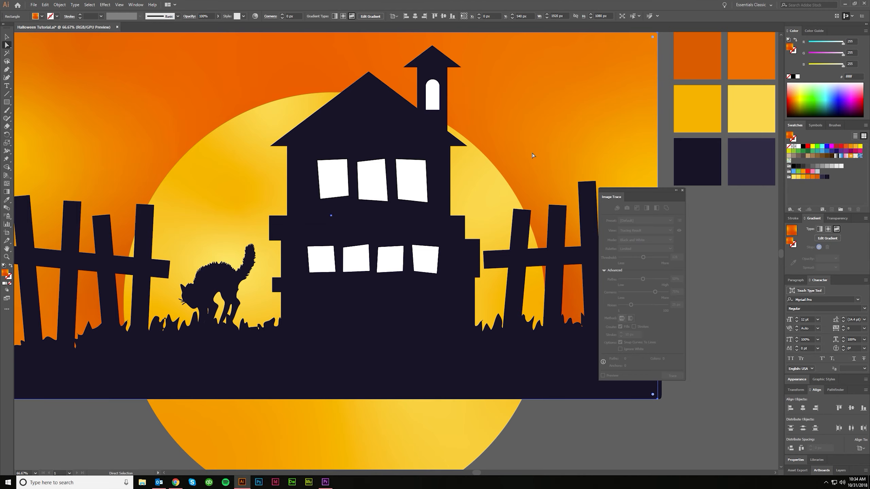
Shift the bottom-left corner of the small left ledge slightly inward to make its end slanted
scroll(442, 173, "down", 3)
left_click(495, 290)
scroll(441, 206, "up", 3)
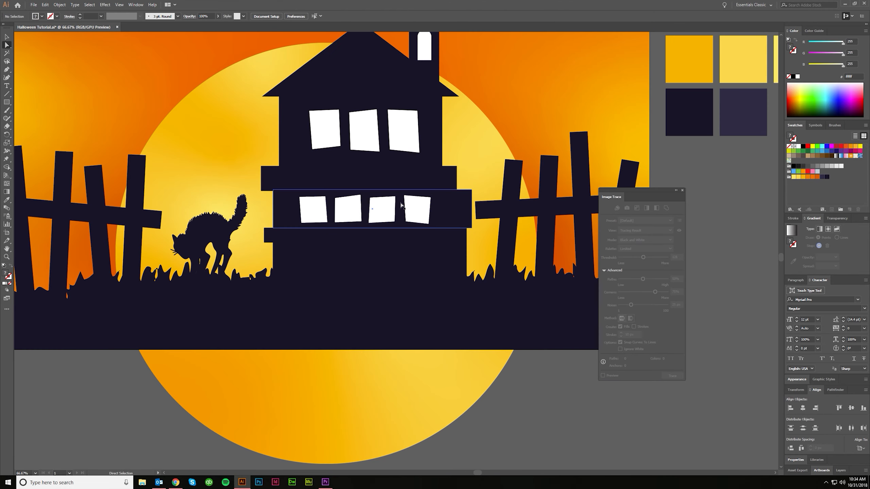
left_click(265, 243)
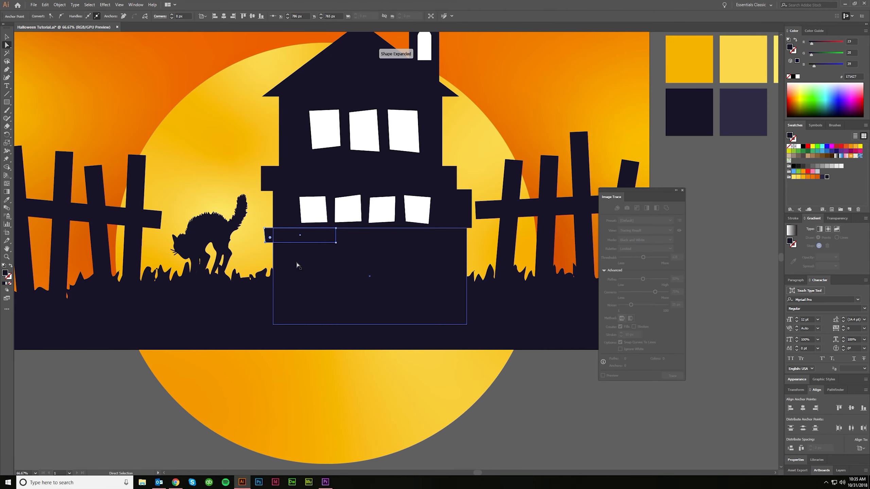
Slant the left end of the ledge between the storeys by nudging its top-left corner to the right
left_click(277, 173)
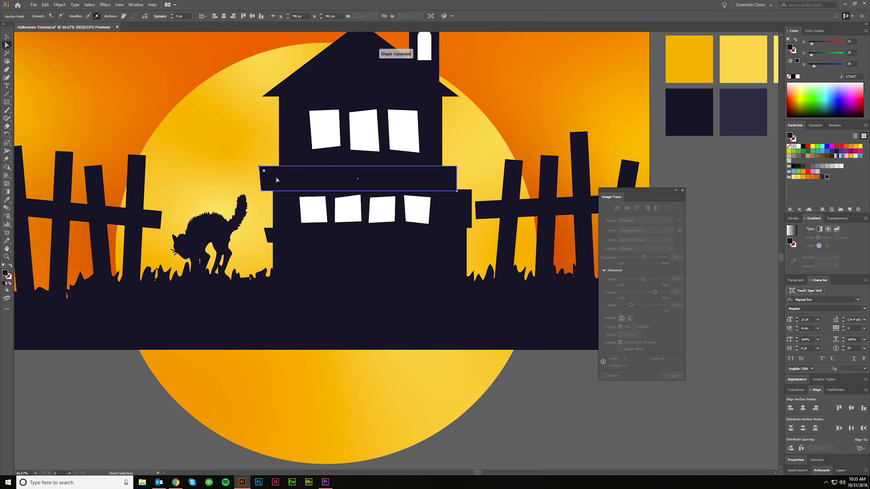
key("Right")
key("Right")
key("Right")
key("Right")
key("Right")
key("Right")
key("Right")
key("Right")
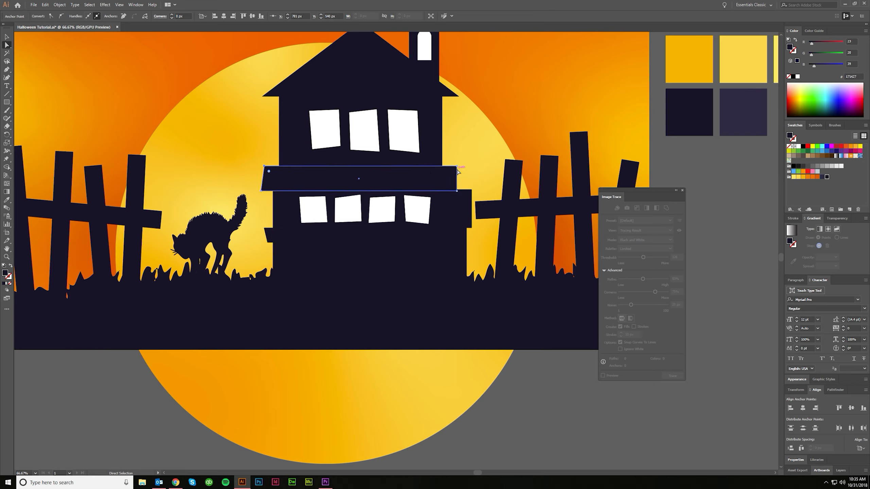
Slant the right end of the ledge between the storeys by nudging its top-right corner outward
left_click(457, 166)
key("Right")
key("Right")
key("Right")
key("Right")
key("Right")
key("Right")
key("Right")
key("Right")
key("Right")
key("Right")
key("Right")
key("Right")
Slant the right end of the block behind the lower windows, nudging its bottom-right corner outward and its top-right corner inward
left_click(473, 191)
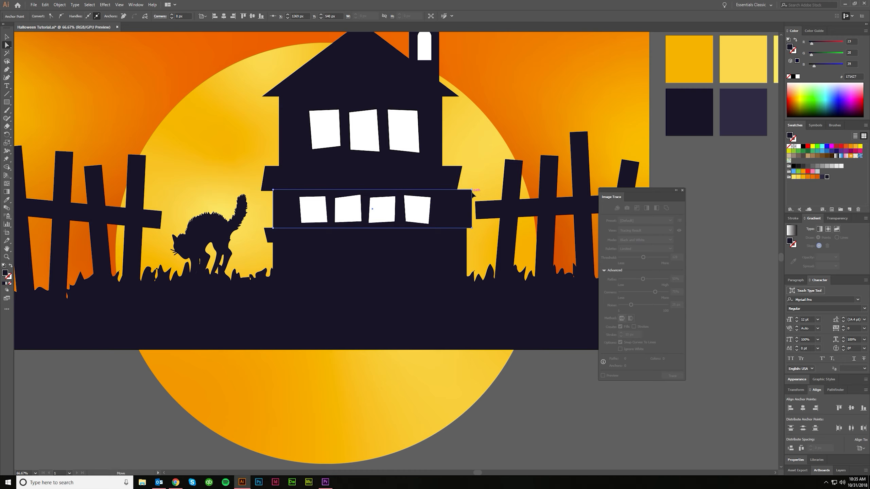
left_click(471, 228)
key("Right")
key("Right")
key("Right")
key("Right")
left_click(472, 191)
key("Left")
key("Left")
key("Left")
key("Left")
key("Left")
key("Left")
key("Left")
key("Left")
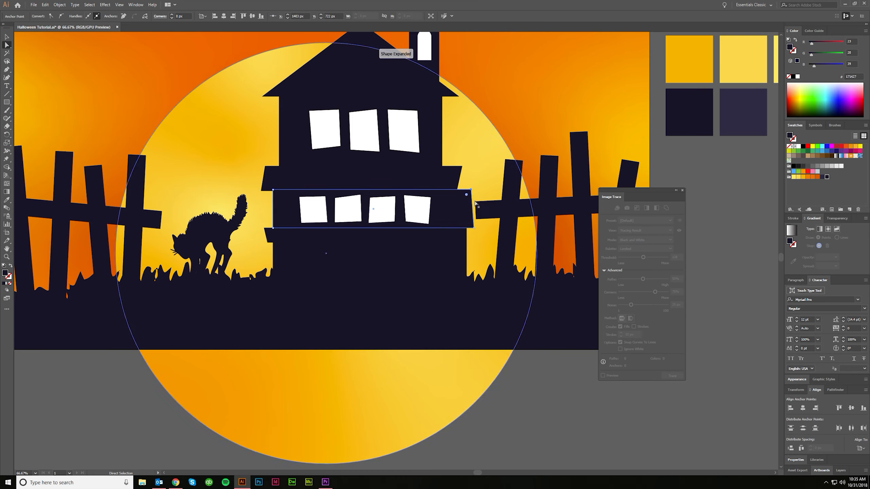
scroll(397, 178, "up", 1)
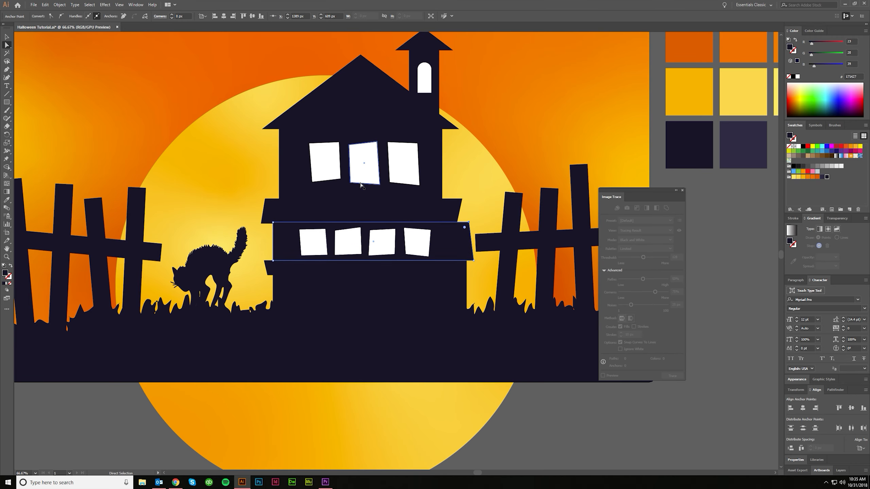
Rotate the roof, upper storey, its three windows and the ledge together slightly counterclockwise
scroll(362, 201, "up", 1)
key("v")
left_click(346, 233)
left_click(310, 210, "shift")
left_click(345, 194, "shift")
left_click(387, 160, "shift")
left_click(394, 139, "shift")
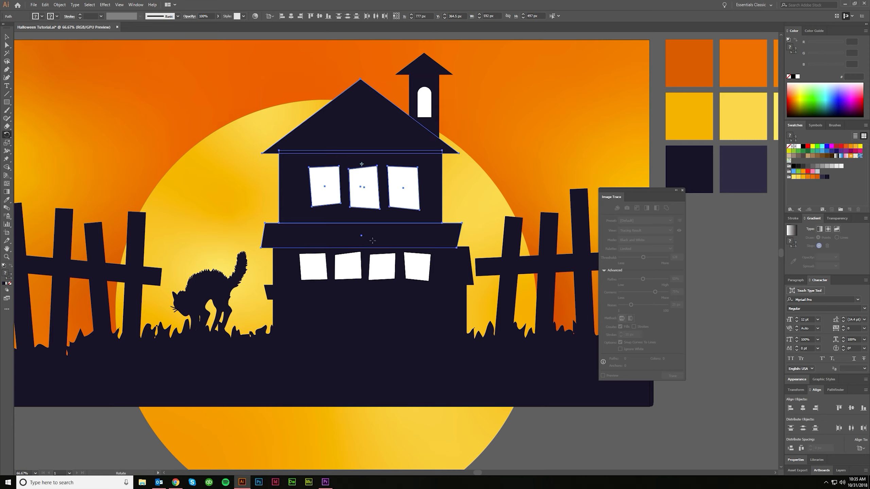
left_click_drag(363, 95, 352, 97)
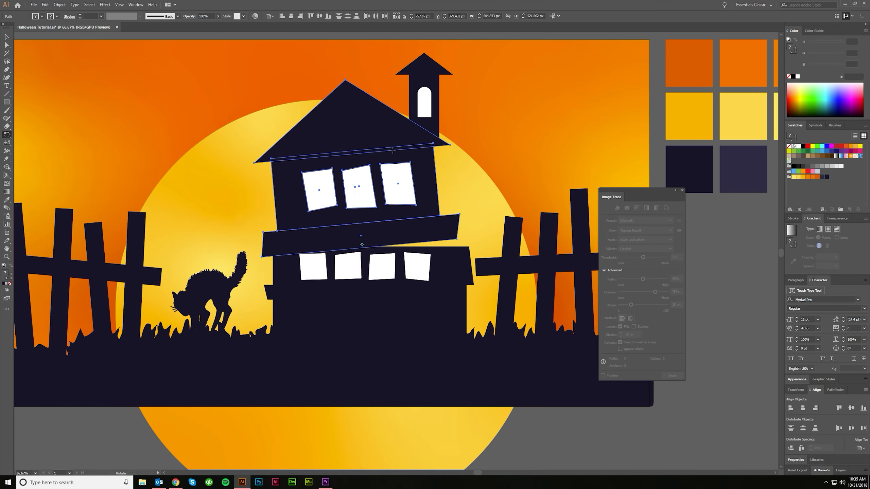
Pull the tilted ledge's bottom-right corner down to close the gap above the lower storey
key("a")
key("ctrl+shift+a")
left_click_drag(456, 239, 455, 252)
key("v")
left_click(487, 369)
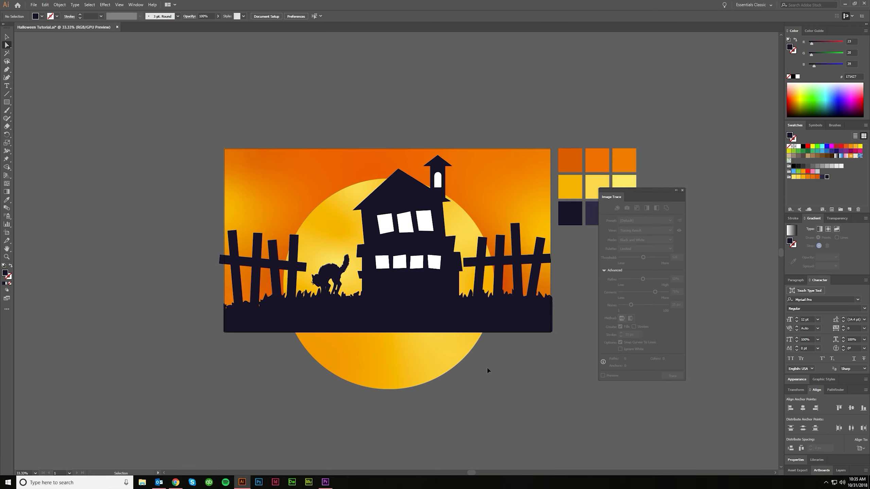
Tilt the small tower and its arched window slightly clockwise against the roof
scroll(412, 271, "right", 1)
scroll(412, 269, "up", 2)
scroll(417, 253, "up", 1)
scroll(409, 139, "up", 1)
left_click(394, 96)
left_click(396, 93, "shift")
scroll(399, 102, "up", 2)
left_click_drag(400, 107, 373, 91)
key("ctrl+z")
scroll(412, 171, "down", 2)
left_click_drag(433, 113, 440, 119)
scroll(408, 195, "down", 3)
left_click(422, 122)
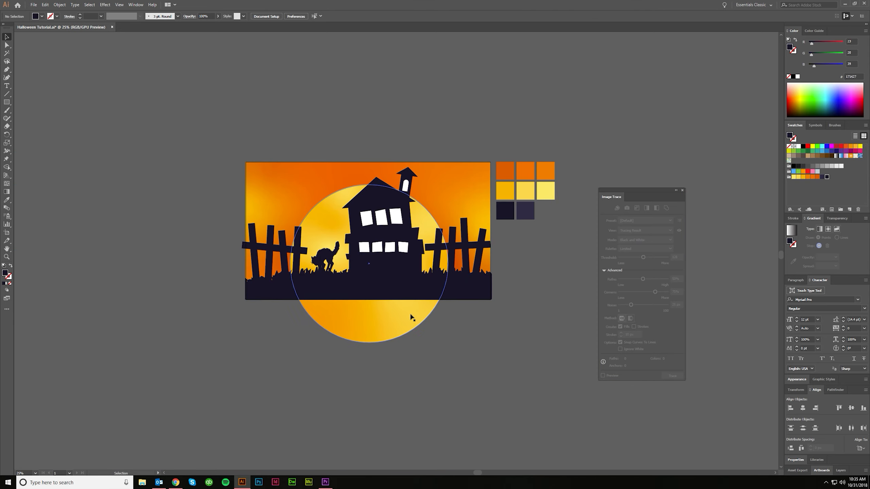
Draw a rounded rectangle door about 173 by 392 px below the lower windows, with its ends fully rounded
scroll(409, 294, "up", 2)
left_click_drag(11, 104, 23, 112)
scroll(308, 235, "right", 1)
scroll(308, 235, "up", 1)
left_click_drag(303, 213, 361, 346)
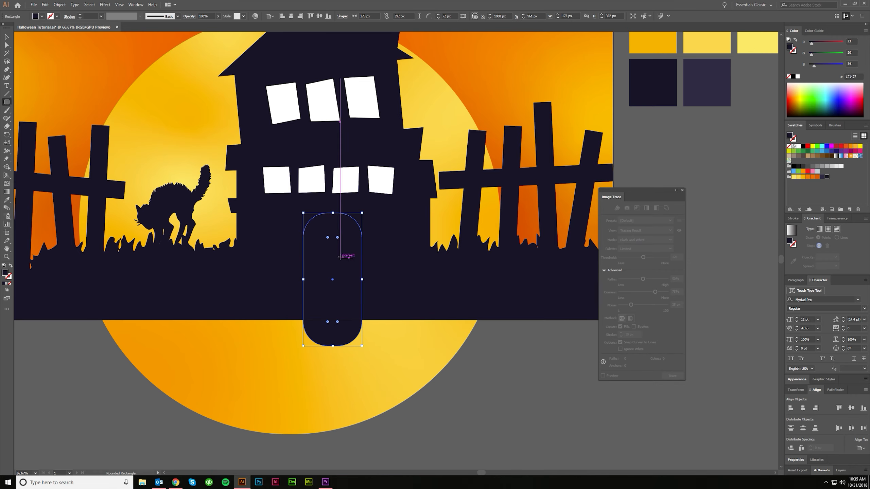
key("a")
left_click_drag(337, 240, 323, 271)
scroll(323, 277, "up", 1)
scroll(343, 271, "left", 1)
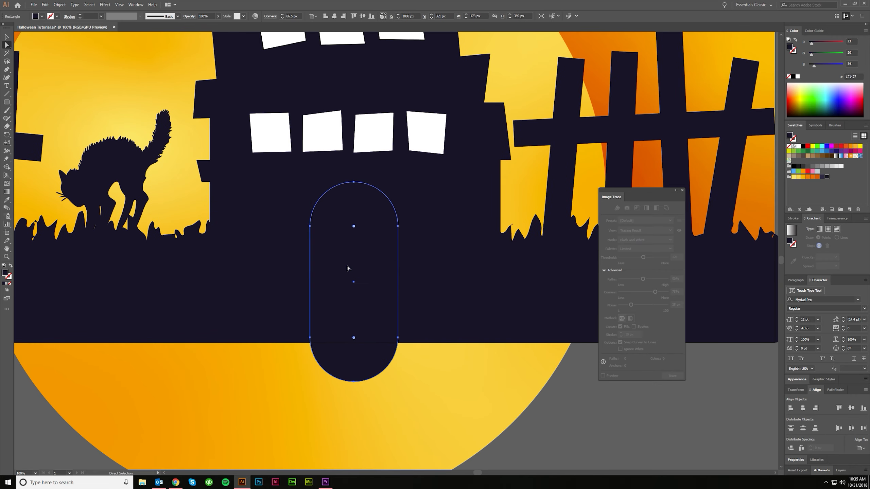
Give the door shape no fill and a white 10 pt stroke
key("shift+x")
scroll(408, 258, "up", 2)
key("i")
left_click(363, 163)
key("shift+x")
left_click(793, 219)
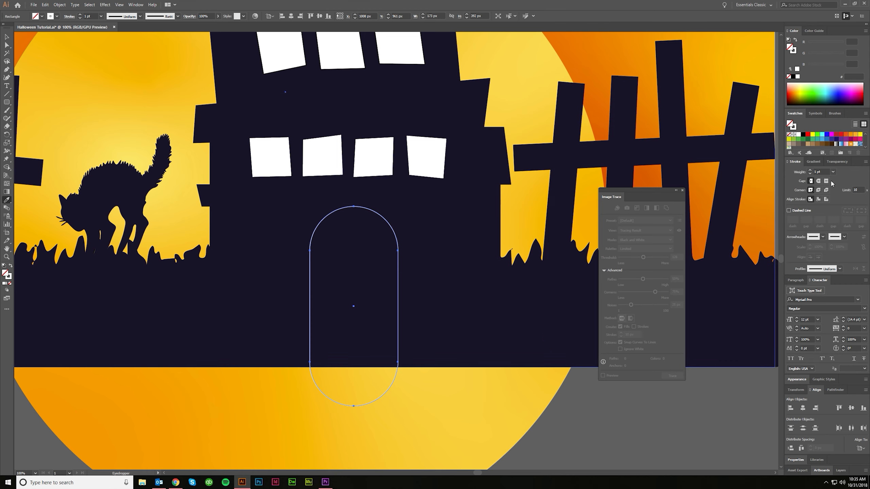
type("10")
key("Return")
Draw three lengthwise bars inside the door with the Pen tool, slanting the outer ones slightly
left_click(7, 71)
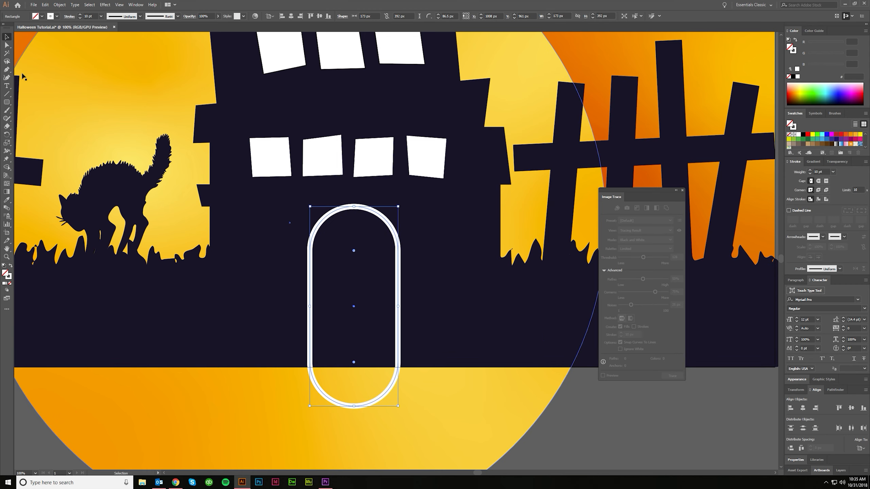
left_click(324, 218)
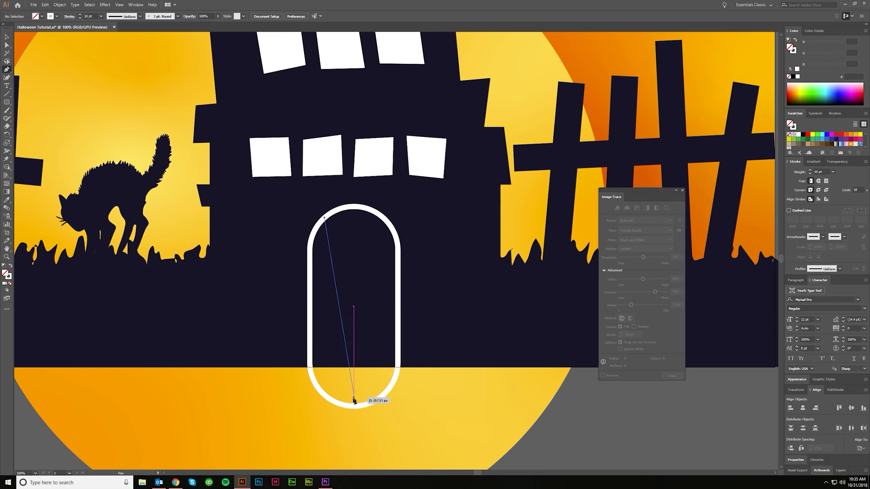
left_click(339, 404)
key("Escape")
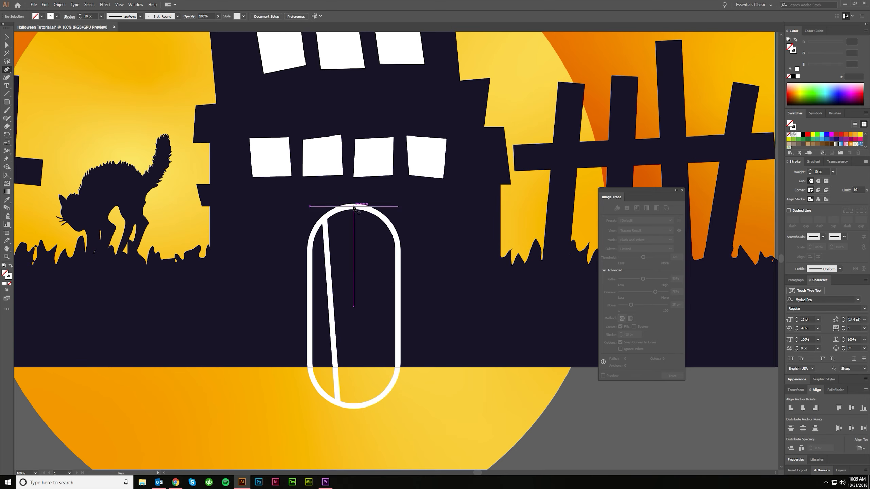
left_click(353, 405)
key("Escape")
left_click(375, 212)
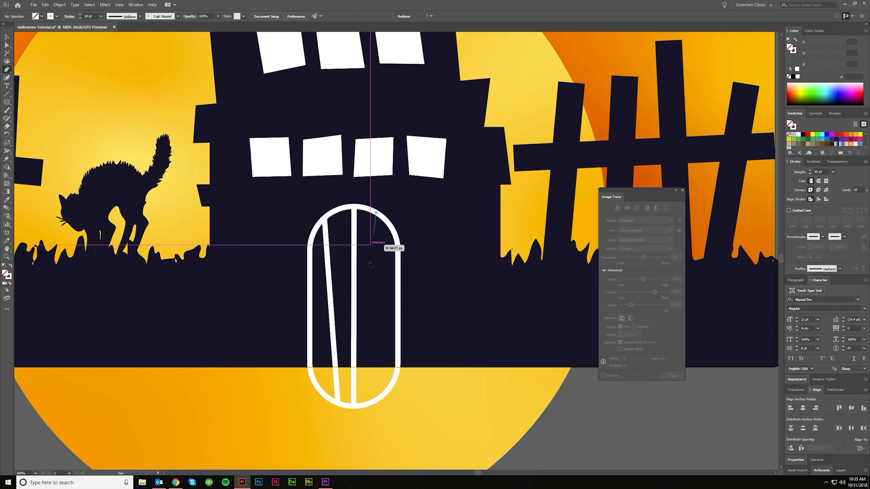
left_click(382, 399)
key("Escape")
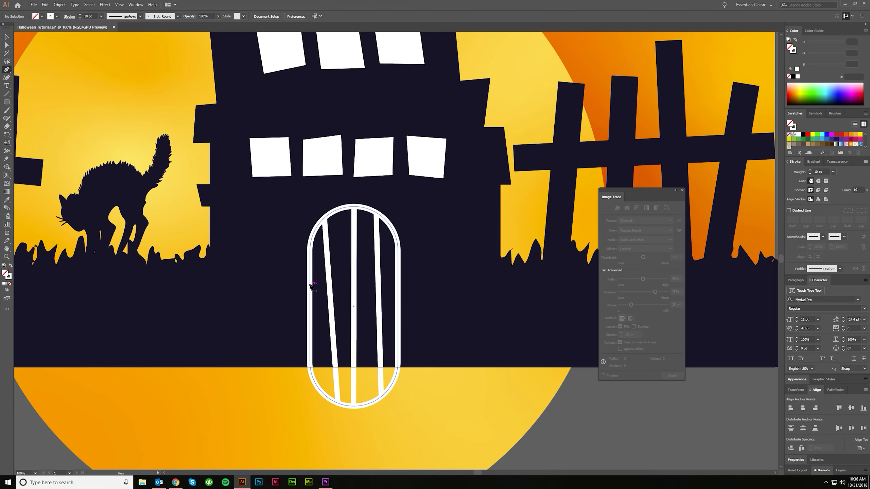
Draw two crossbars across the middle of the door, the upper one slightly slanted
left_click(310, 279)
left_click(396, 272)
key("Escape")
left_click(397, 300)
left_click(312, 298)
key("ctrl+0")
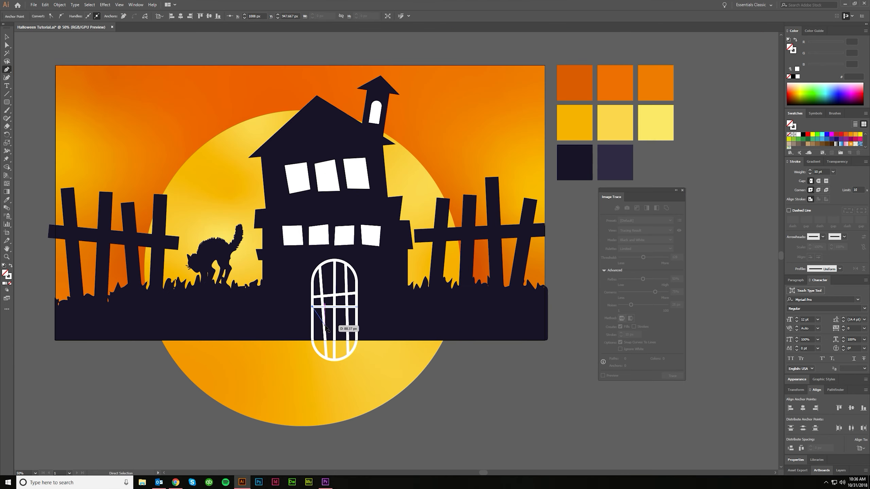
Select the door outline with all its bars and expand their fills and strokes into shapes
key("ctrl+1")
key("ctrl+y")
left_click_drag(297, 242, 402, 281)
left_click(421, 271, "shift")
key("ctrl+y")
scroll(387, 337, "down", 3)
left_click(400, 319, "shift")
scroll(400, 317, "up", 3)
scroll(376, 291, "down", 2)
left_click_drag(371, 291, 423, 269)
key("ctrl+z")
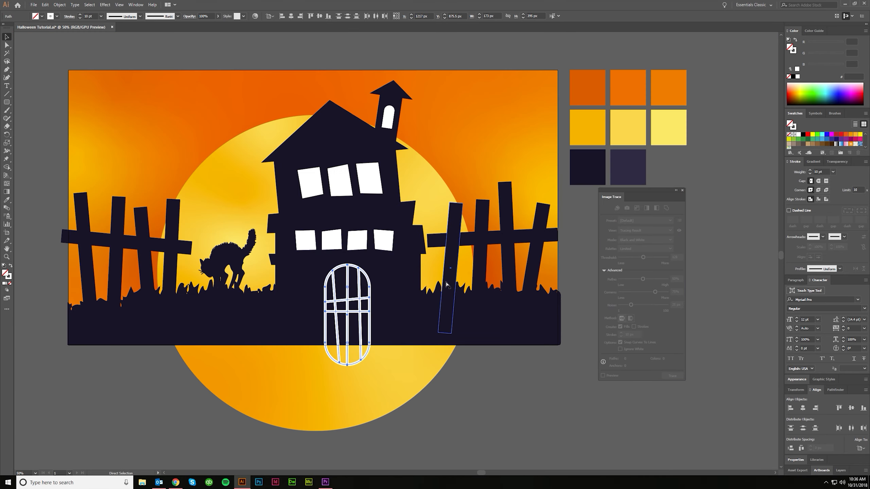
scroll(269, 70, "right", 1)
left_click(59, 5)
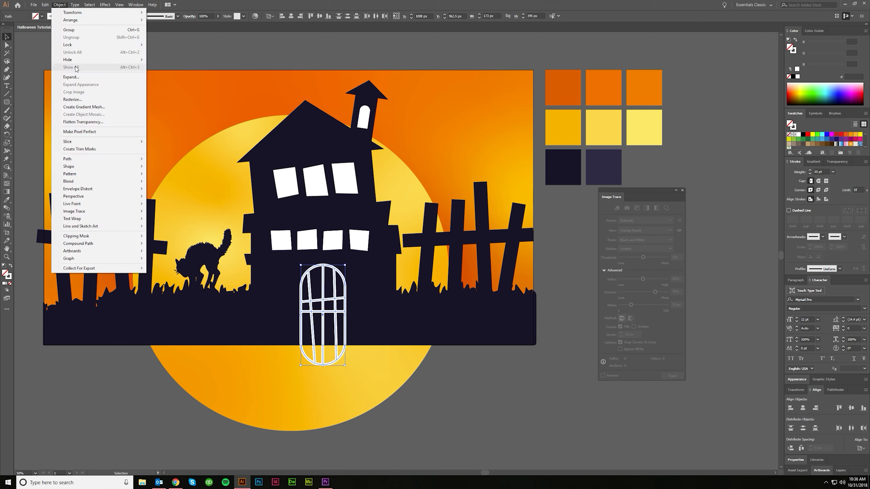
left_click(71, 77)
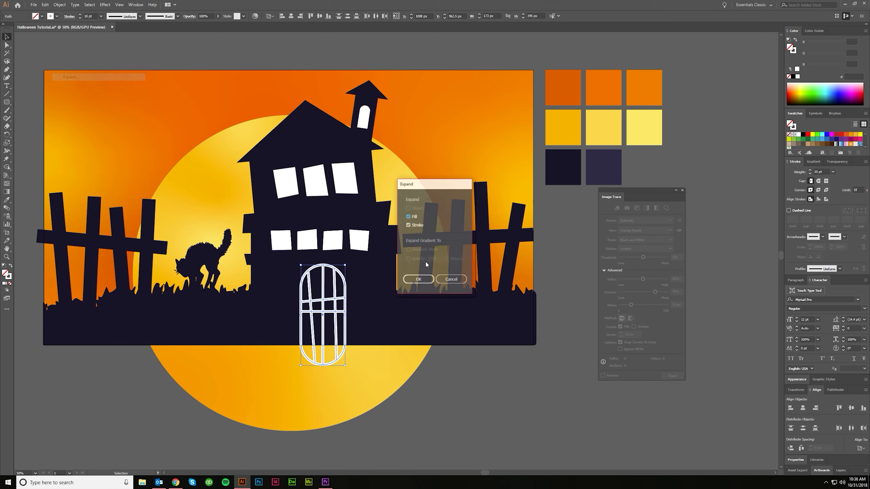
left_click(420, 282)
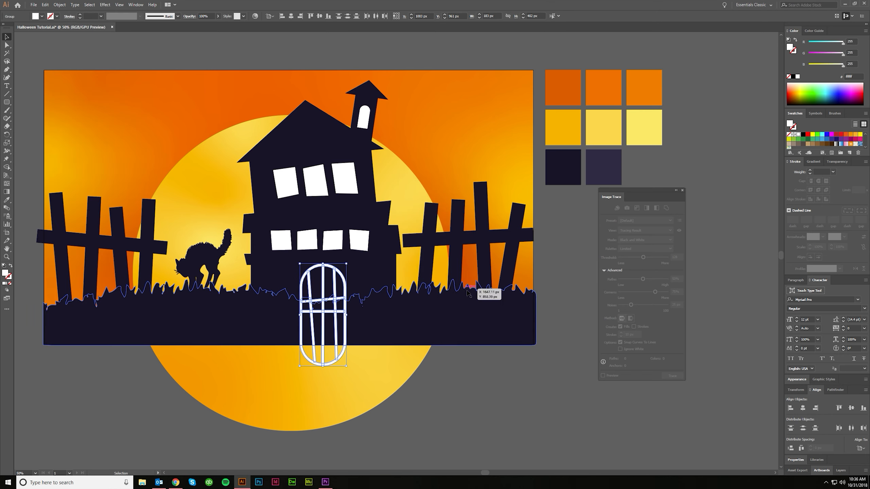
Unite the expanded door pieces into one shape and fill it with the lighter dark purple of the palette
left_click(834, 390)
left_click(790, 430)
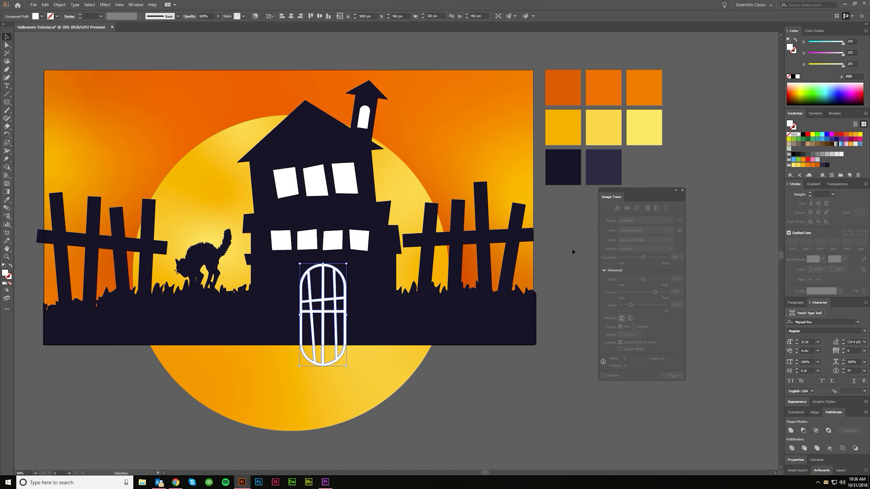
left_click(603, 166)
key("v")
left_click(576, 349)
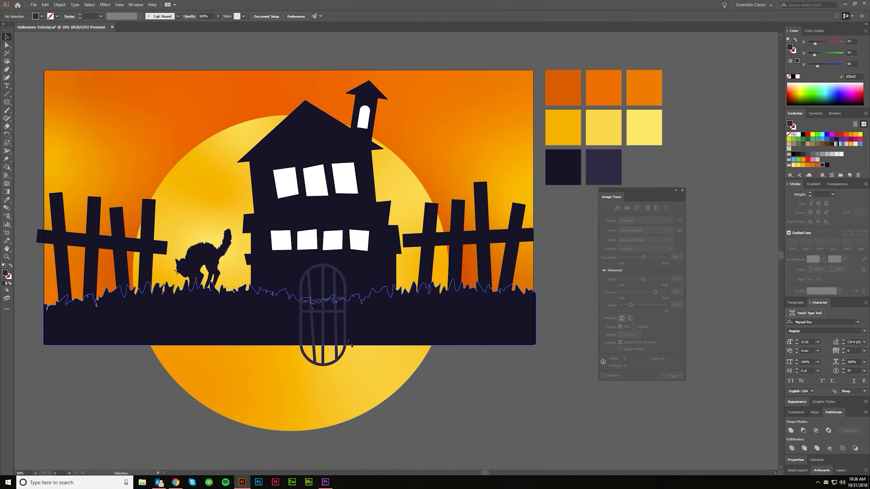
left_click(346, 327)
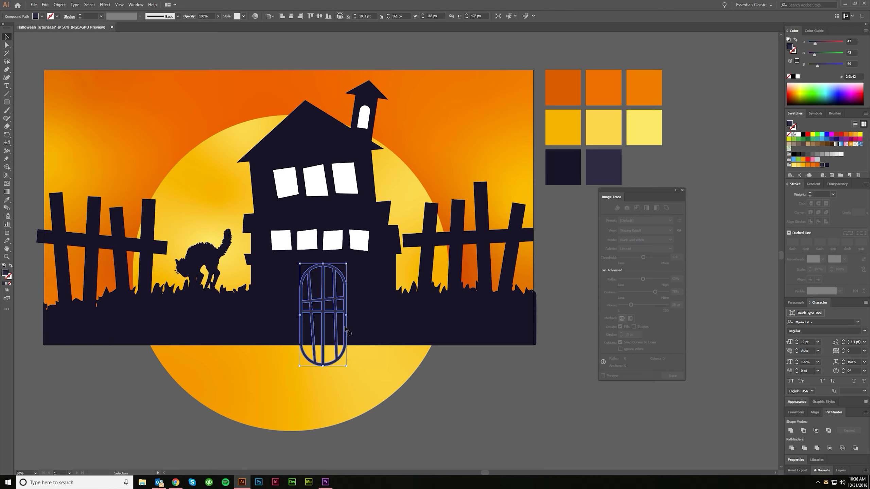
key("ctrl+p")
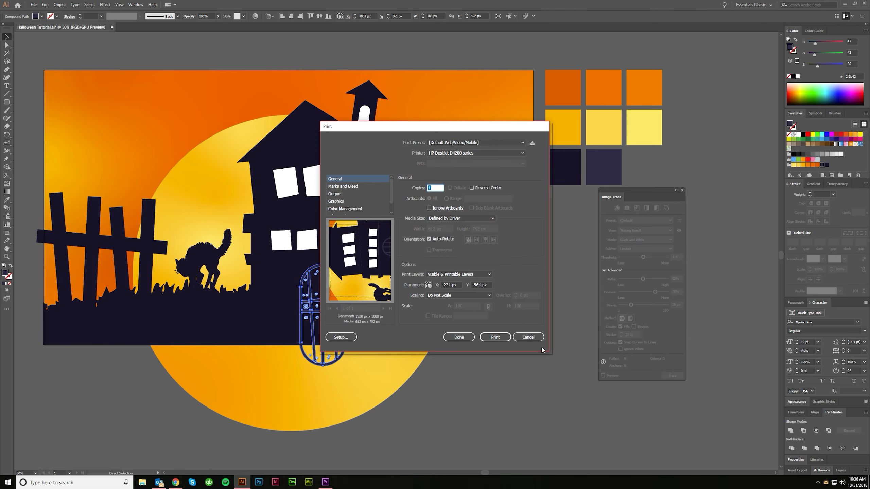
left_click(536, 337)
Bring the grass silhouette in front of the barred door and scale the door down
left_click(487, 331)
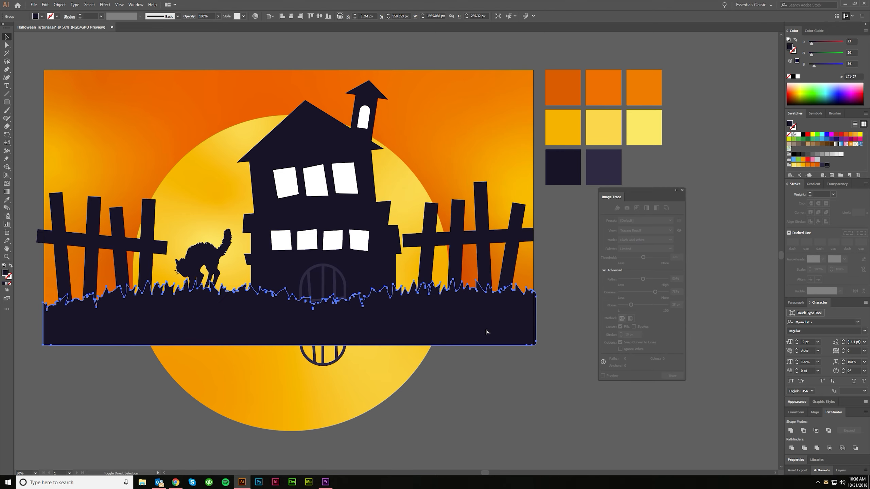
left_click(496, 404)
scroll(496, 404, "left", 1)
scroll(353, 368, "up", 1)
left_click(349, 363)
left_click_drag(349, 366, 347, 335)
scroll(479, 391, "down", 2)
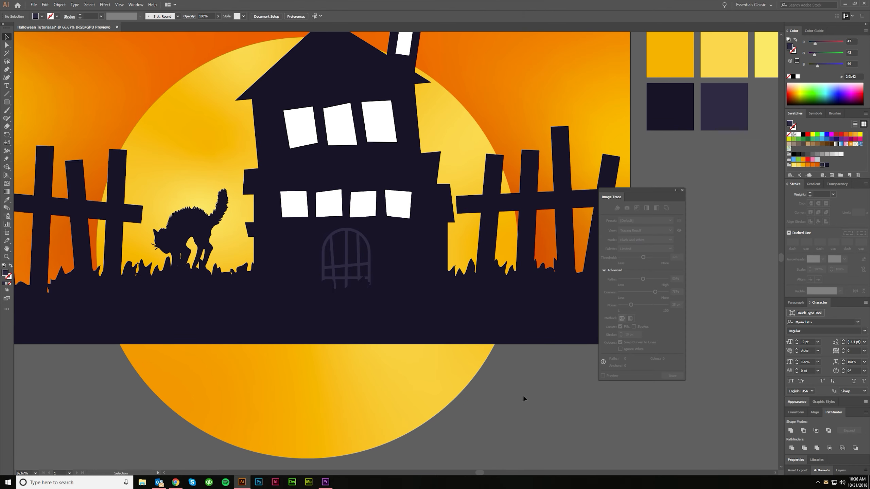
Shrink the barred door further to about 126 by 277 px
scroll(393, 328, "up", 3)
left_click(354, 285)
left_click(358, 290)
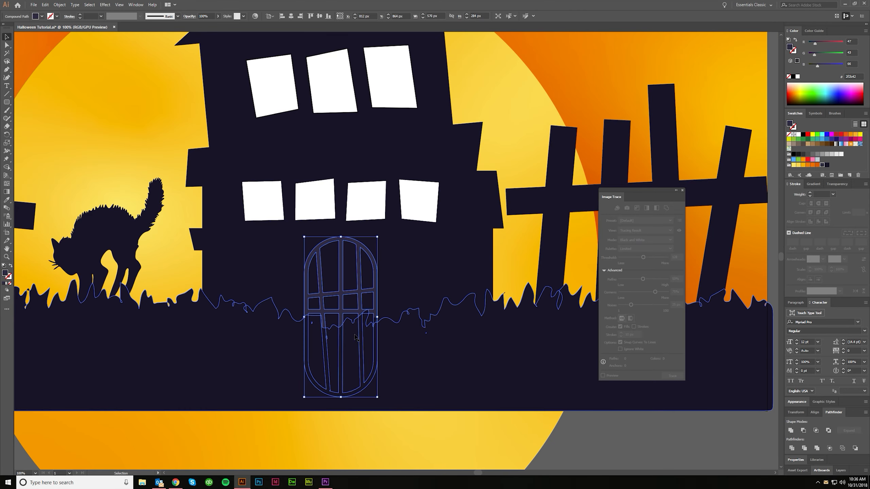
left_click_drag(342, 398, 342, 388)
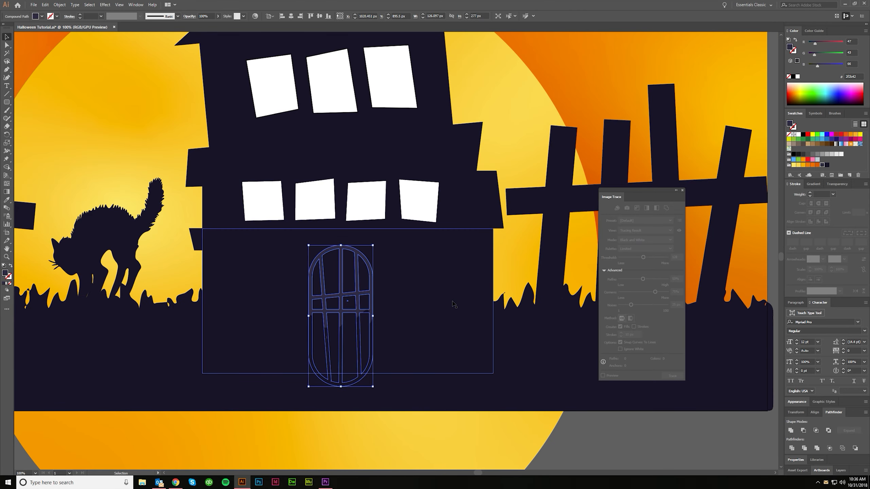
scroll(557, 442, "down", 3)
left_click(568, 443)
scroll(507, 419, "right", 2)
scroll(503, 416, "down", 3)
scroll(493, 411, "right", 1)
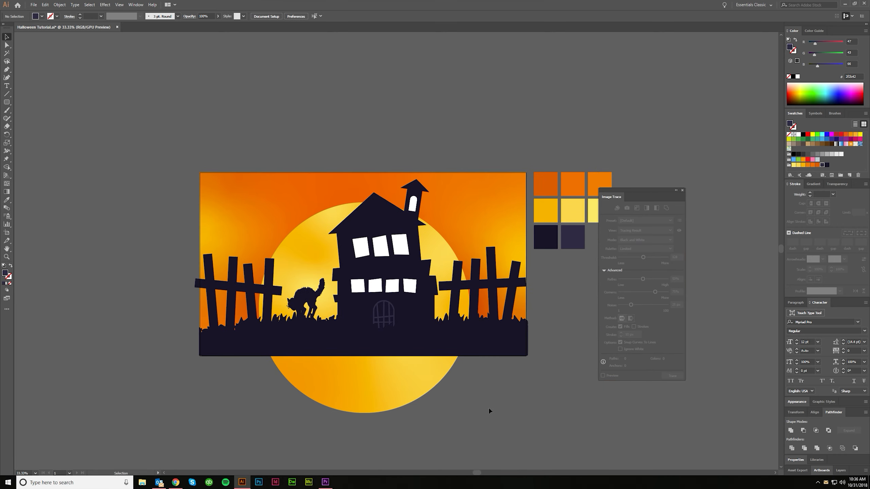
Rotate the barred door slightly counterclockwise
scroll(396, 311, "up", 4)
left_click(396, 306)
left_click(388, 302)
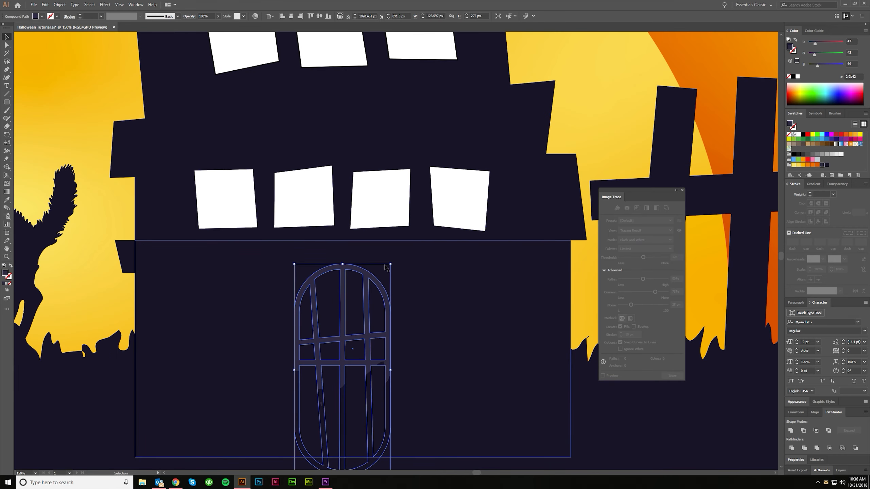
scroll(536, 409, "down", 4)
left_click(503, 405)
scroll(476, 398, "right", 1)
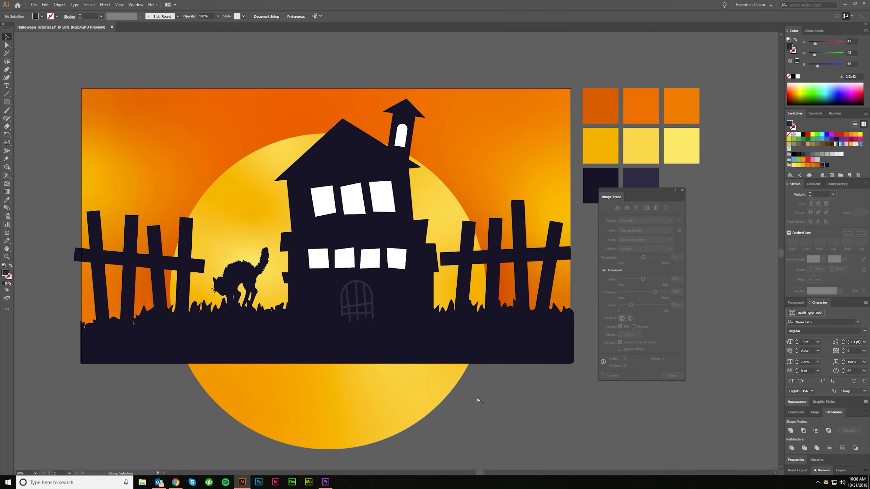
Rotate the barred door slightly back clockwise and deselect it
scroll(420, 408, "right", 2)
scroll(390, 308, "up", 3)
left_click(390, 307)
scroll(390, 306, "up", 3)
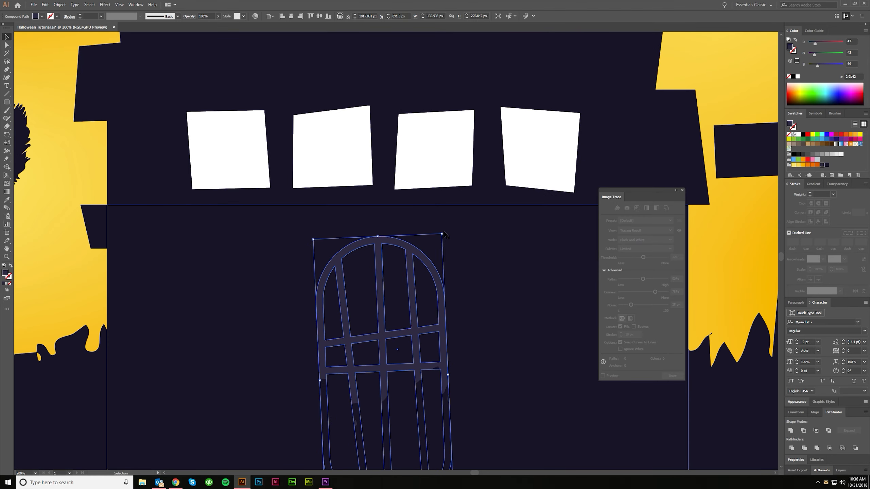
left_click_drag(444, 231, 457, 237)
scroll(459, 354, "down", 5)
left_click(512, 405)
scroll(479, 386, "right", 1)
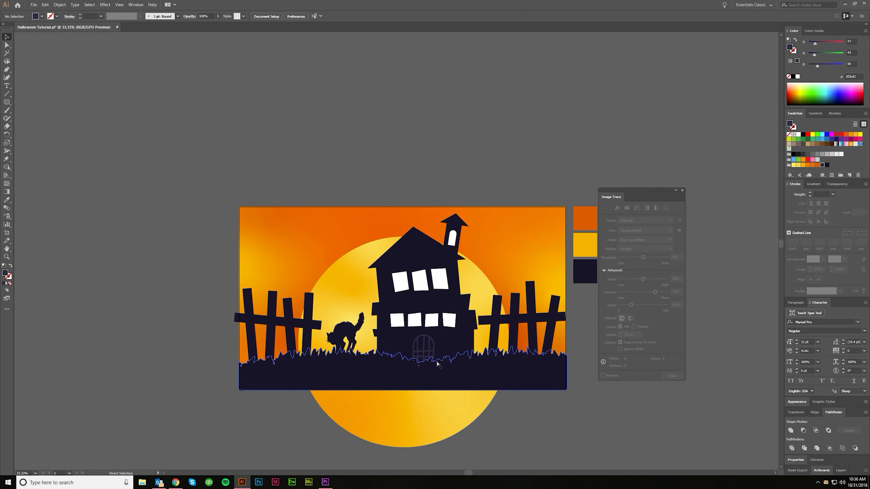
scroll(445, 350, "down", 1)
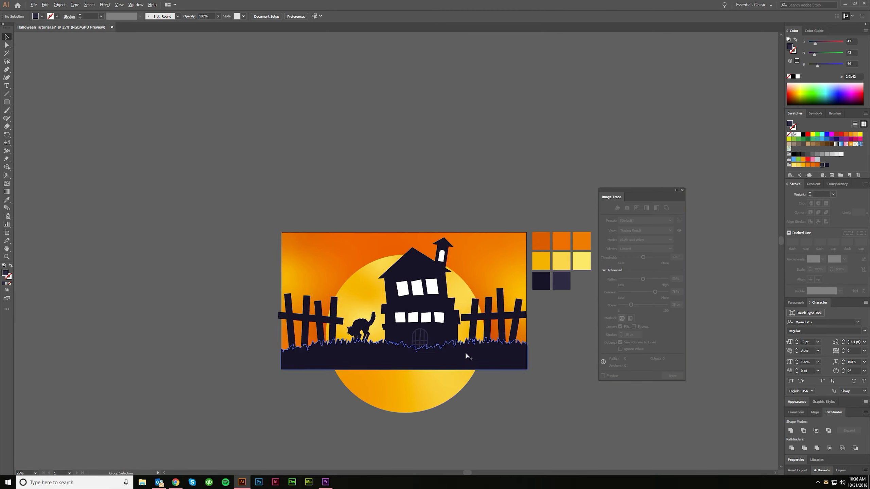
scroll(487, 411, "right", 1)
scroll(479, 406, "down", 1)
scroll(451, 394, "right", 1)
scroll(412, 298, "up", 2)
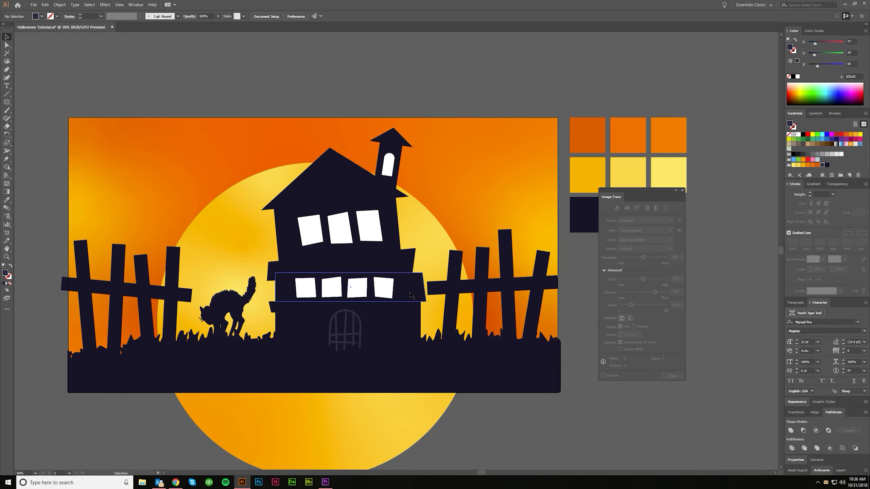
Cut the arched window out of the tower and the three upper windows out of the upper floor with Minus Front
left_click(386, 179)
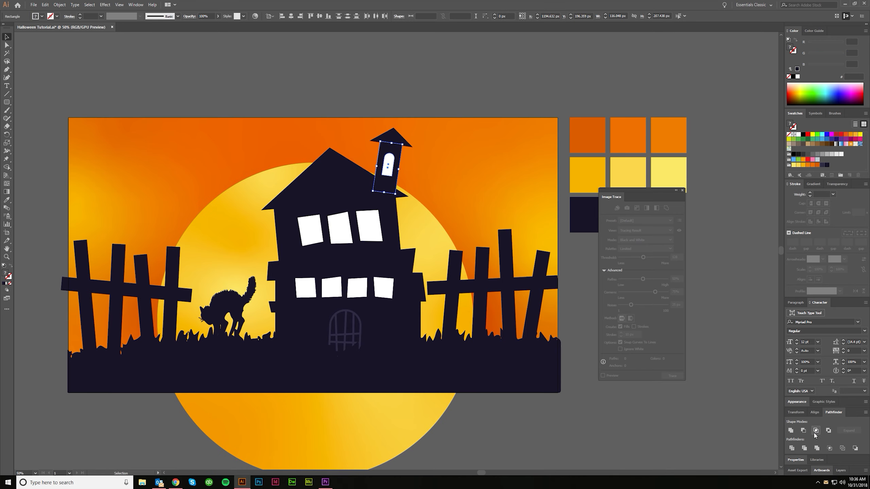
left_click(373, 227)
left_click(345, 231, "shift")
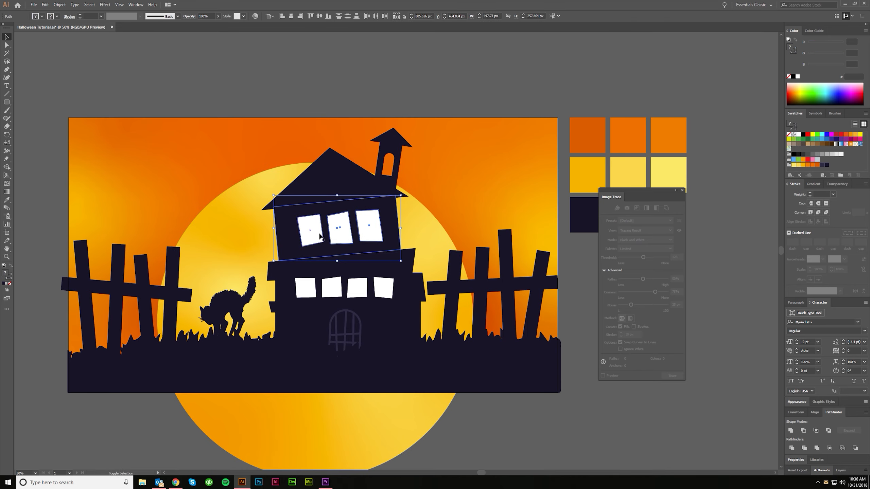
left_click(806, 432)
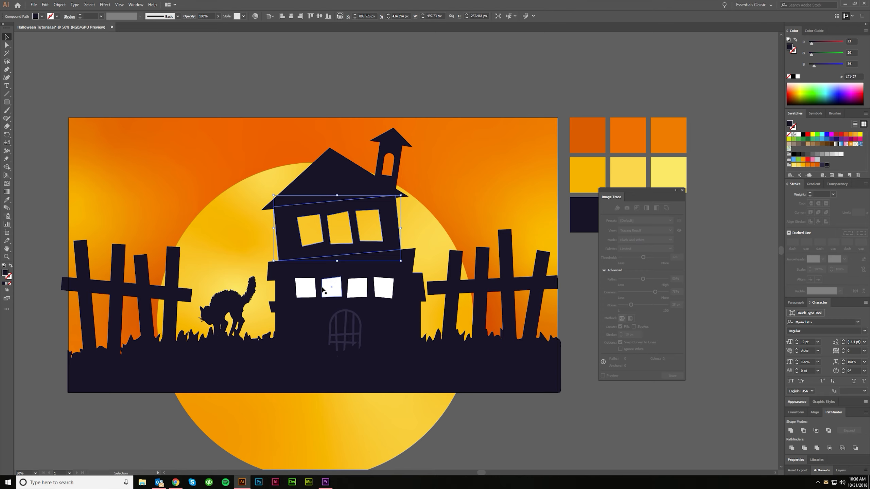
Cut the four lower windows out of the floor block above the door with Minus Front and deselect
left_click(308, 290)
left_click(333, 292, "shift")
left_click(357, 295, "shift")
left_click(388, 293, "shift")
left_click(407, 294, "shift")
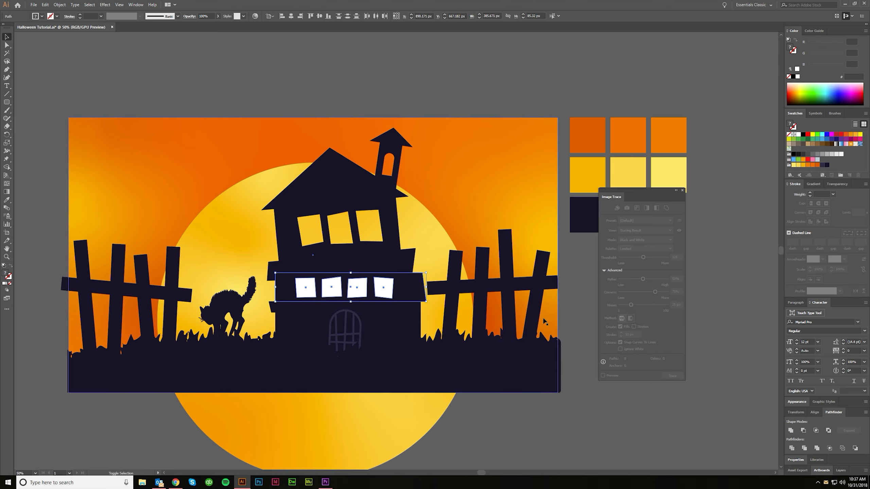
left_click(802, 431)
left_click(653, 422)
scroll(412, 322, "left", 1)
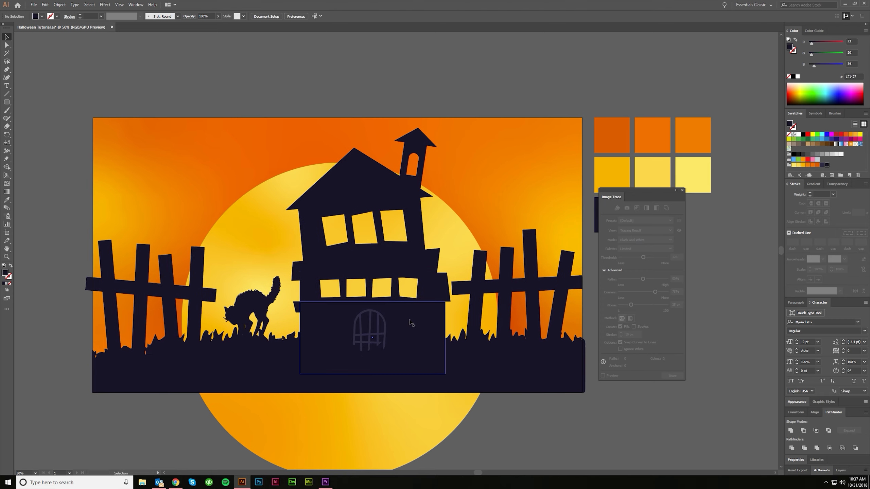
Raise the lower corner points of the slanted band so its bottom edge sits just above the lower windows
scroll(348, 279, "up", 2)
left_click(390, 291)
left_click(422, 255, "shift")
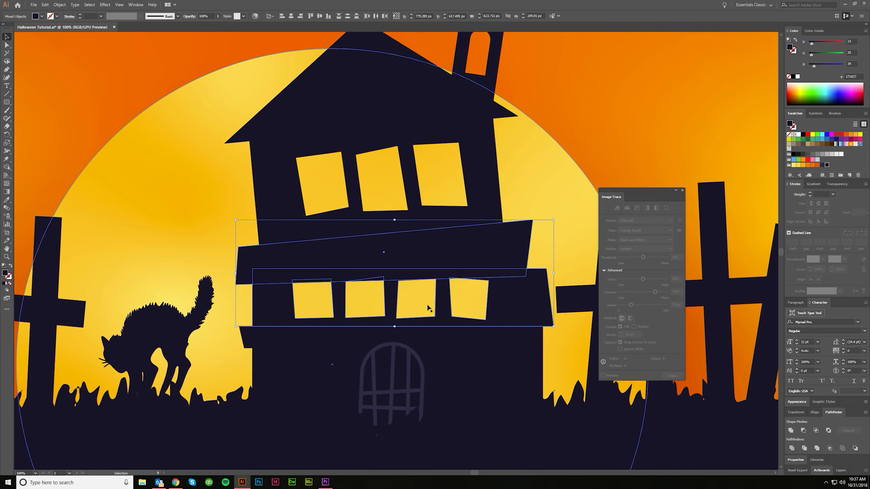
scroll(375, 297, "up", 2)
key("a")
left_click(160, 308)
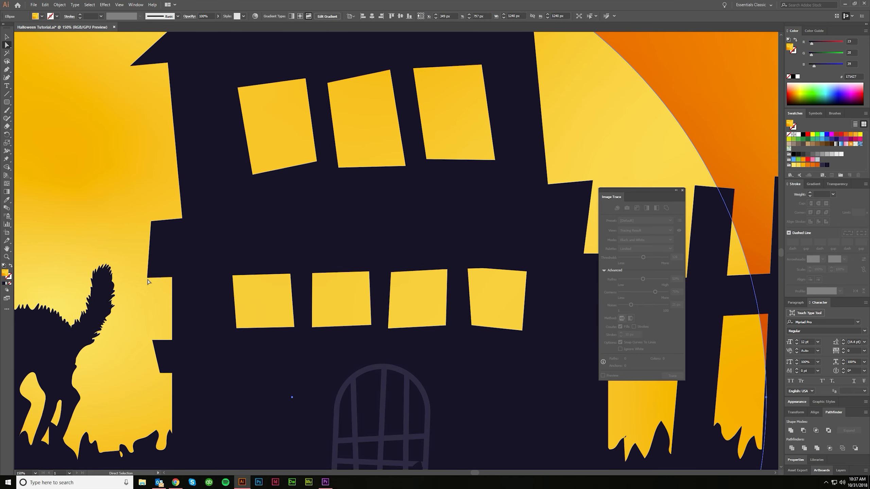
left_click_drag(147, 278, 152, 266)
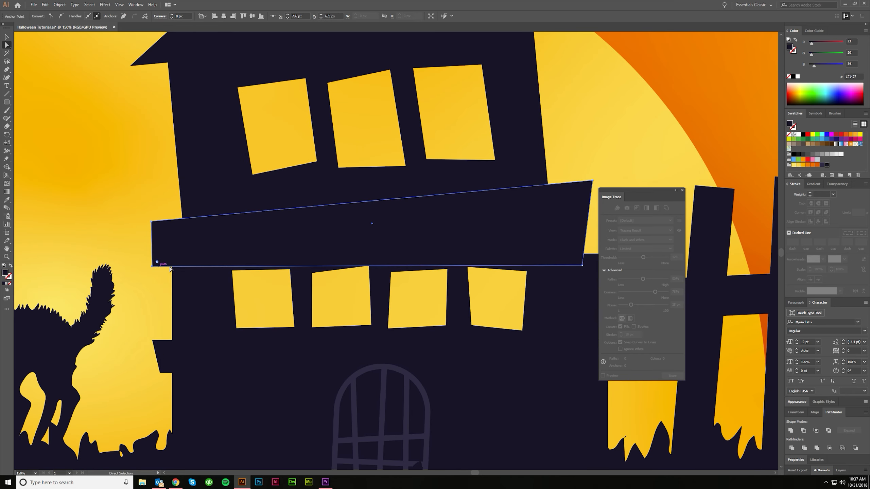
left_click(582, 265)
scroll(548, 302, "down", 2)
scroll(542, 313, "down", 2)
left_click(594, 414)
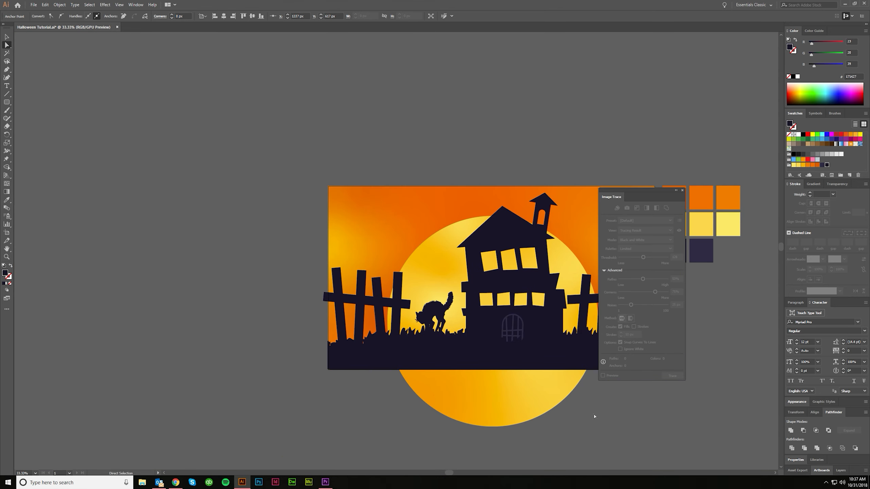
Review the whole illustration with the cut-out house windows
scroll(582, 411, "right", 5)
key("v")
scroll(507, 419, "right", 3)
scroll(498, 419, "down", 1)
scroll(507, 426, "right", 2)
scroll(451, 395, "down", 2)
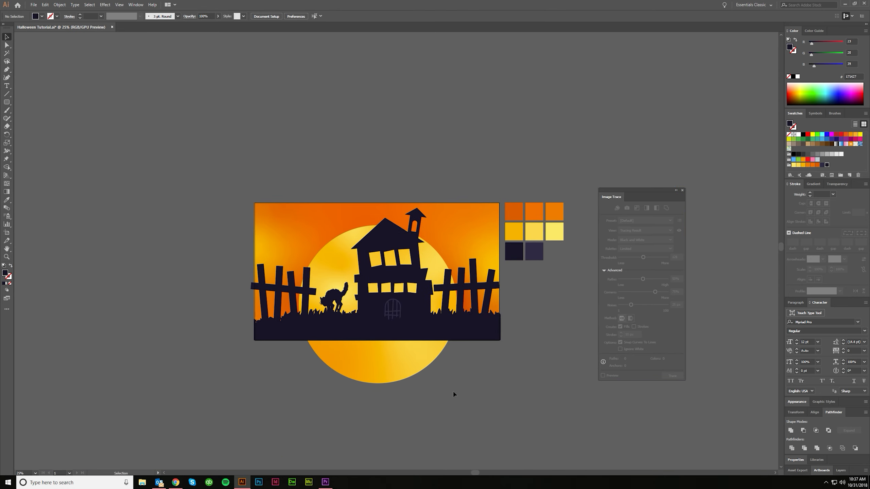
scroll(411, 241, "up", 1)
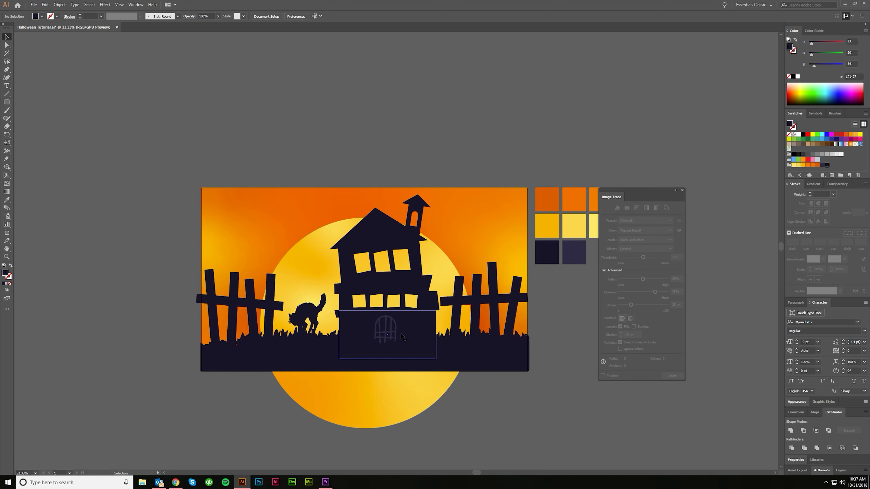
scroll(482, 406, "down", 2)
scroll(450, 394, "right", 1)
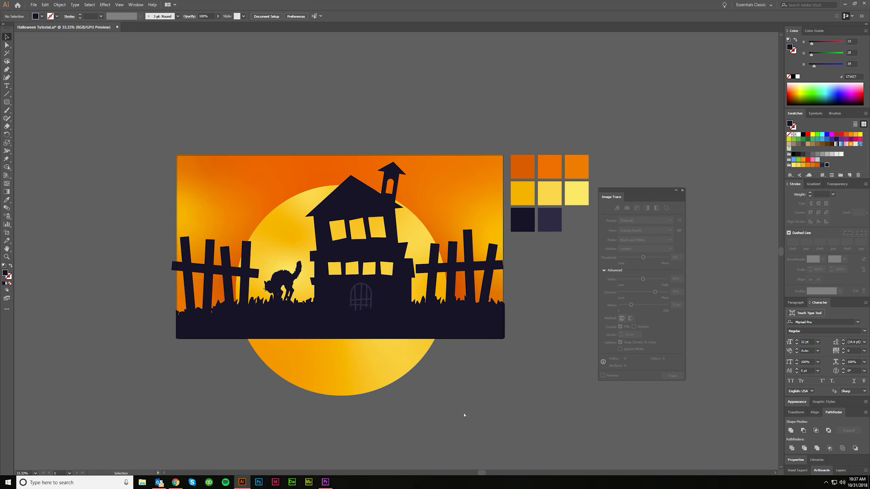
scroll(464, 415, "left", 1)
Place the linked image pumpkin.jpg over the illustration
left_click(33, 4)
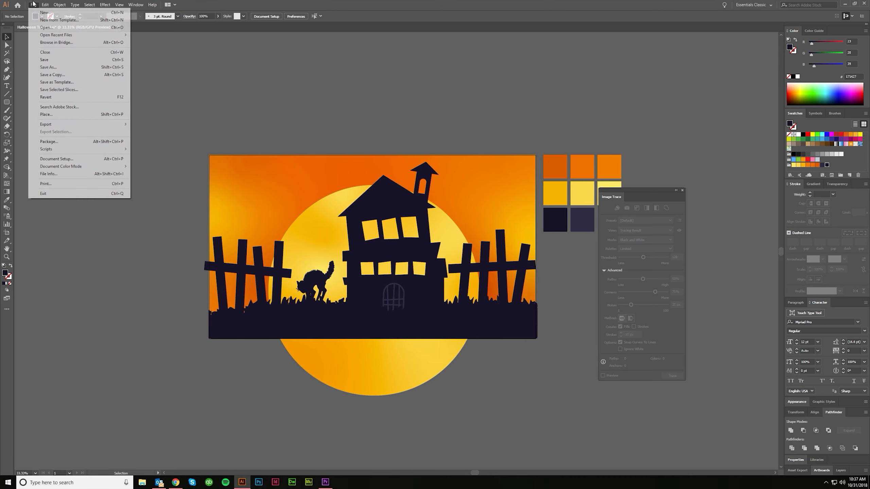
left_click(53, 116)
double_click(251, 64)
left_click(293, 121)
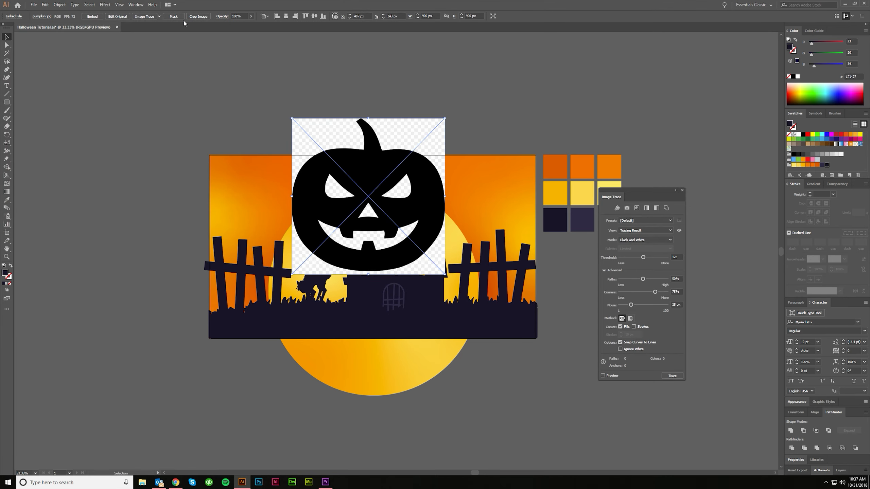
Trace the pumpkin image with the Silhouettes preset and expand the result
left_click(160, 16)
left_click(175, 100)
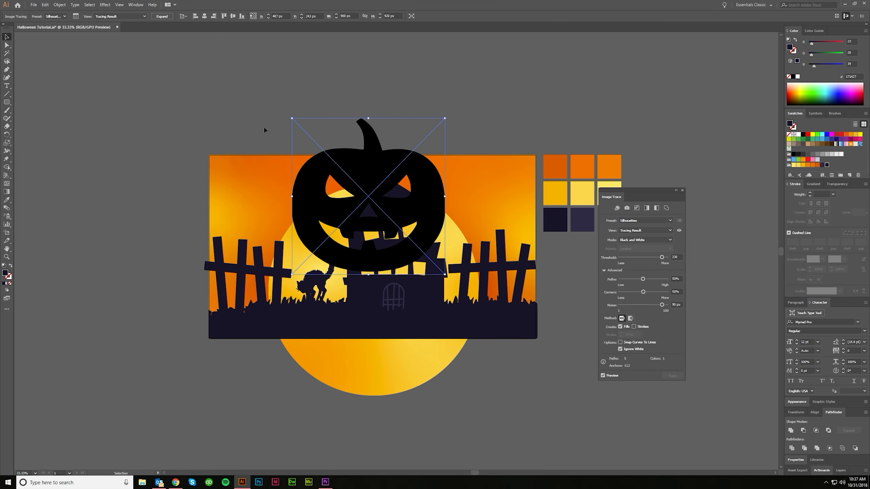
left_click(164, 17)
Shrink the pumpkin to about 316 px wide beside the artboard's upper-left corner and fill it with the ground's dark navy
left_click_drag(357, 177, 250, 133)
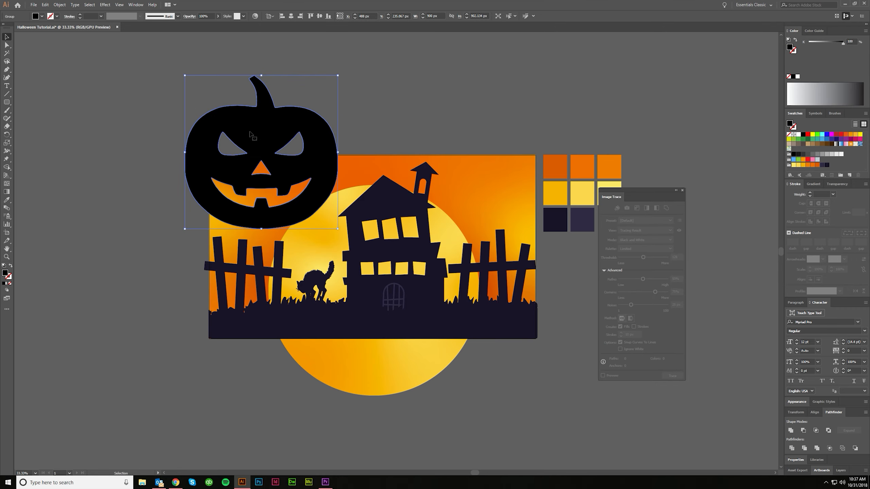
left_click_drag(343, 155, 240, 153)
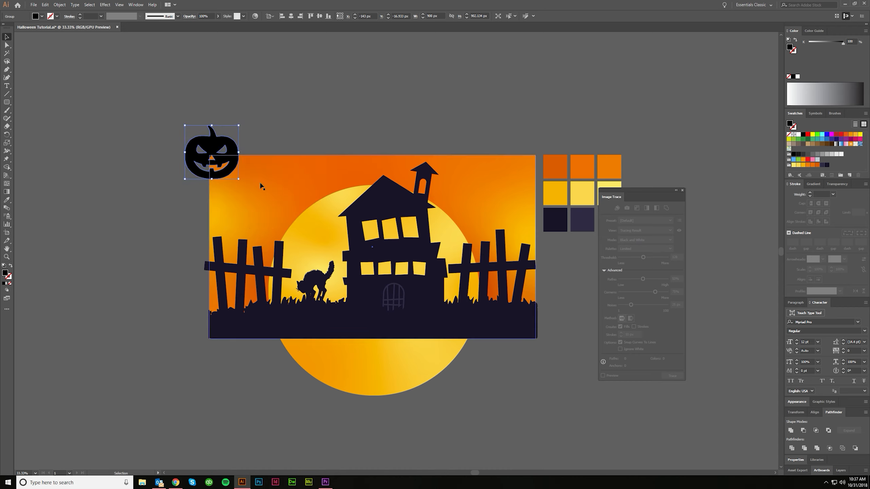
left_click(258, 326)
key("v")
Move the pumpkin over the left fence, scale it to about 164 px, and set it on top of the second post
left_click_drag(212, 163, 258, 188)
scroll(235, 236, "up", 3)
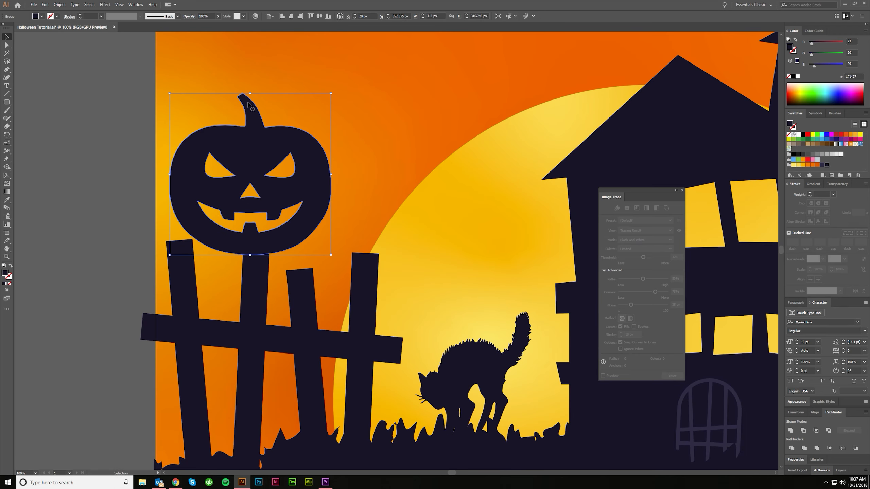
left_click_drag(250, 93, 256, 171)
left_click_drag(272, 221, 280, 221)
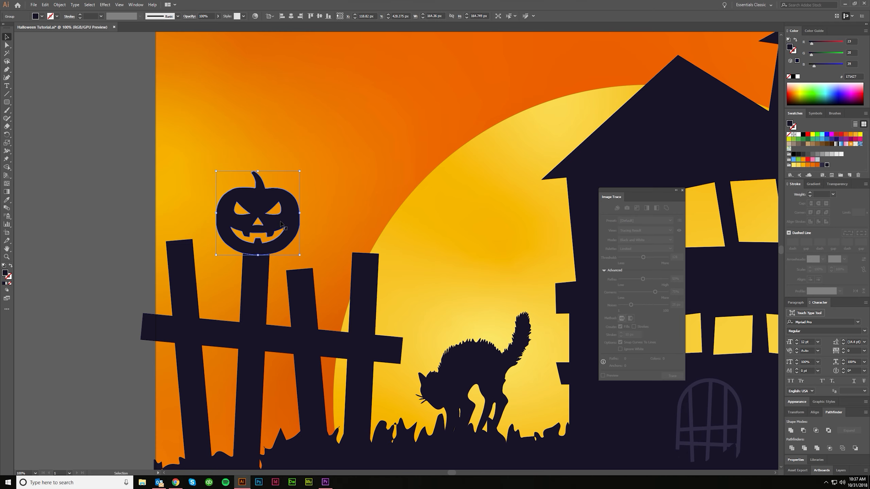
scroll(266, 238, "down", 3)
left_click(274, 370)
scroll(273, 371, "right", 4)
scroll(274, 370, "down", 1)
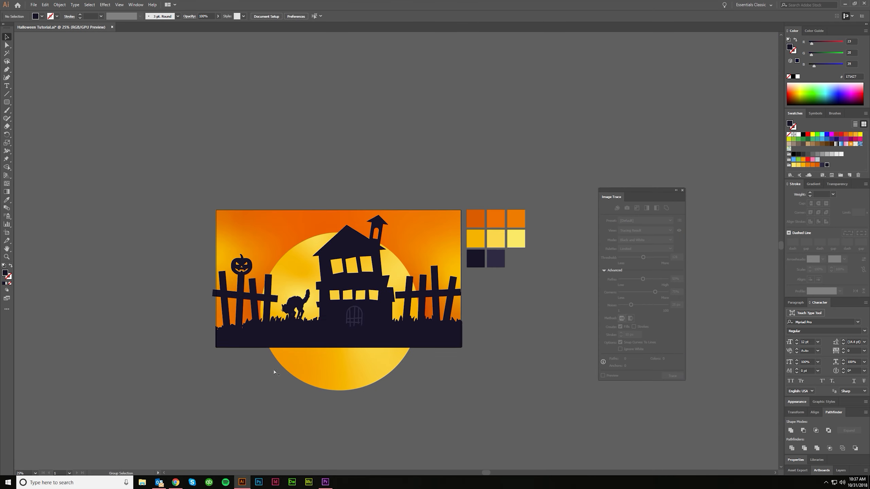
scroll(274, 371, "right", 2)
Place the linked image bat.png above the artboard and enlarge it to about 703 px wide
left_click(34, 4)
left_click(48, 113)
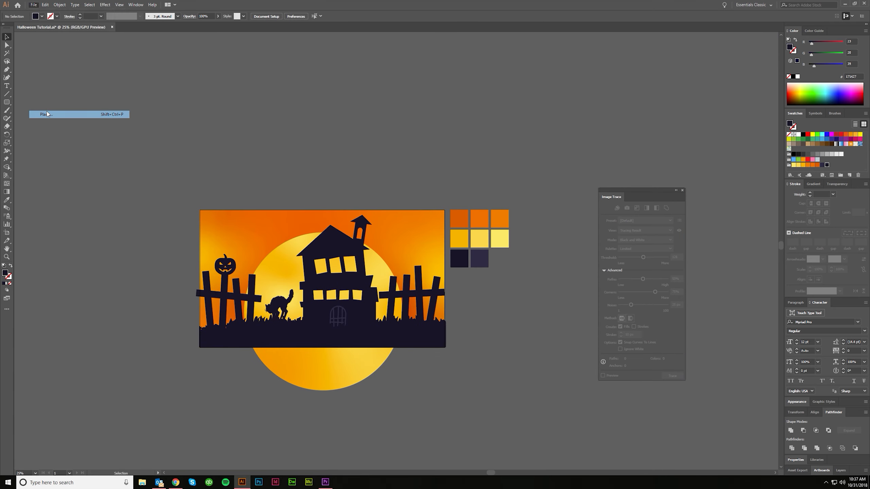
double_click(113, 58)
left_click(229, 132)
scroll(259, 171, "up", 1)
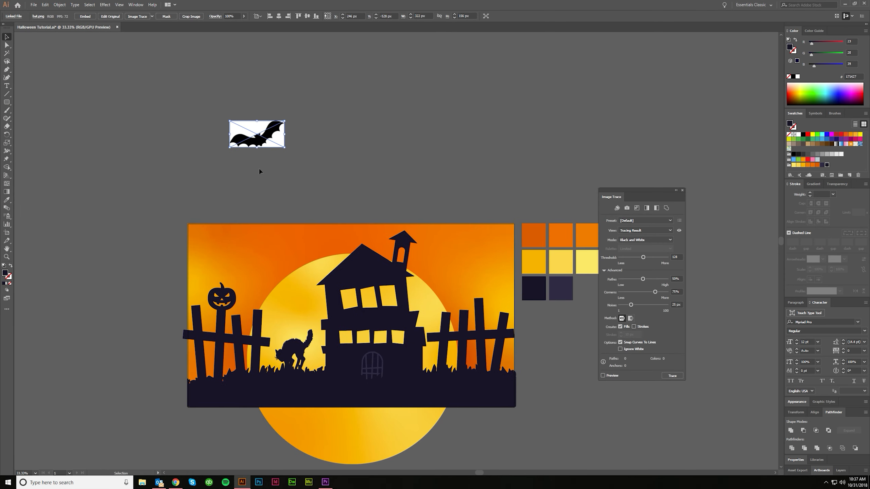
left_click_drag(288, 149, 350, 179)
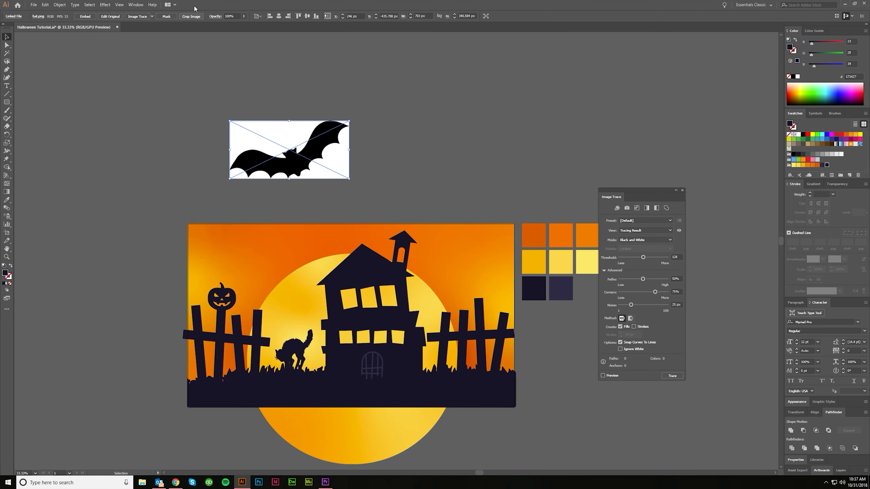
Trace the bat image with the Silhouettes preset and expand the result
left_click(152, 16)
left_click(171, 107)
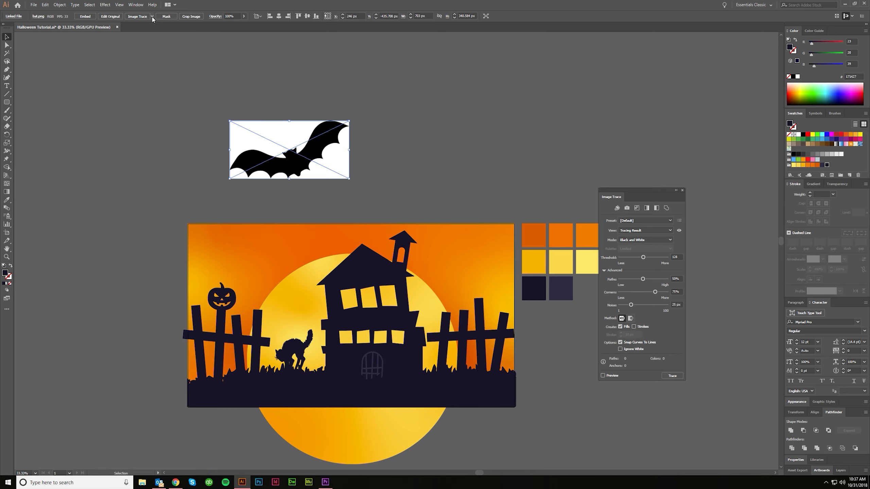
left_click(151, 17)
left_click(167, 99)
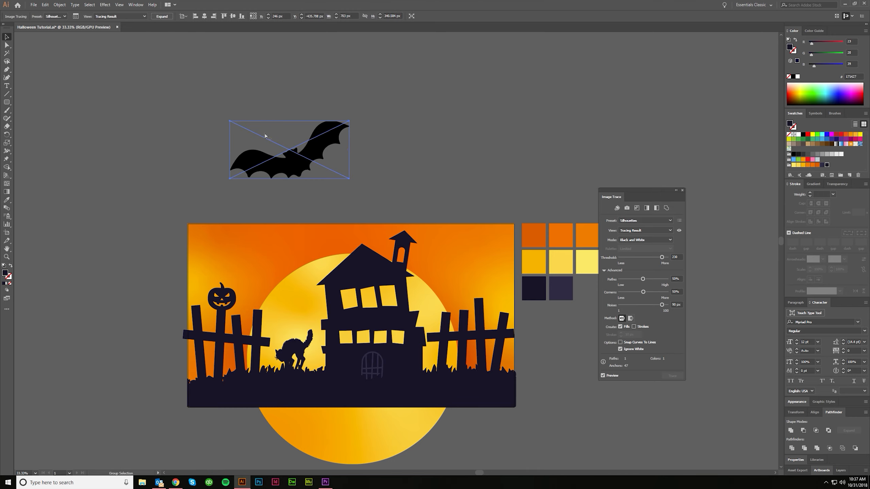
scroll(266, 132, "up", 2)
left_click(159, 16)
Reshape the flat upper edge of the bat's raised wing into a smooth curve by adjusting its anchor points
scroll(407, 124, "up", 4)
left_click(406, 123)
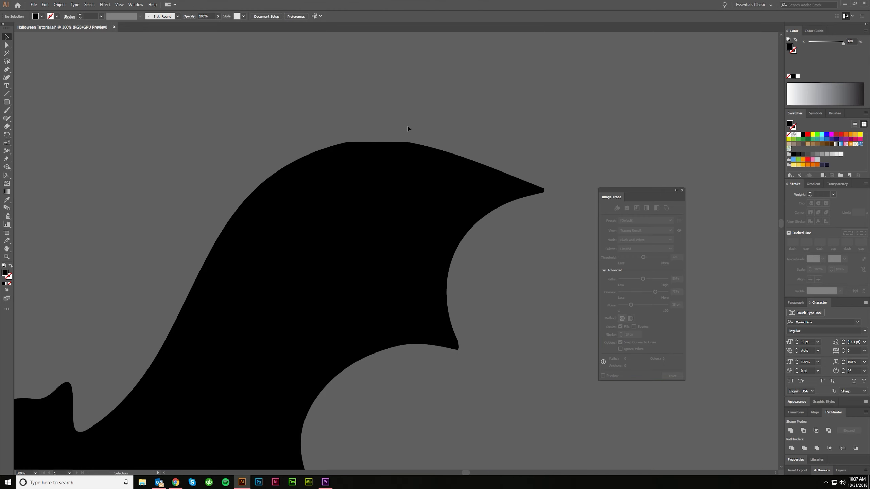
left_click(412, 144)
scroll(409, 146, "up", 2)
left_click_drag(373, 150, 338, 142)
scroll(339, 144, "down", 3)
left_click(421, 280)
scroll(498, 294, "down", 3)
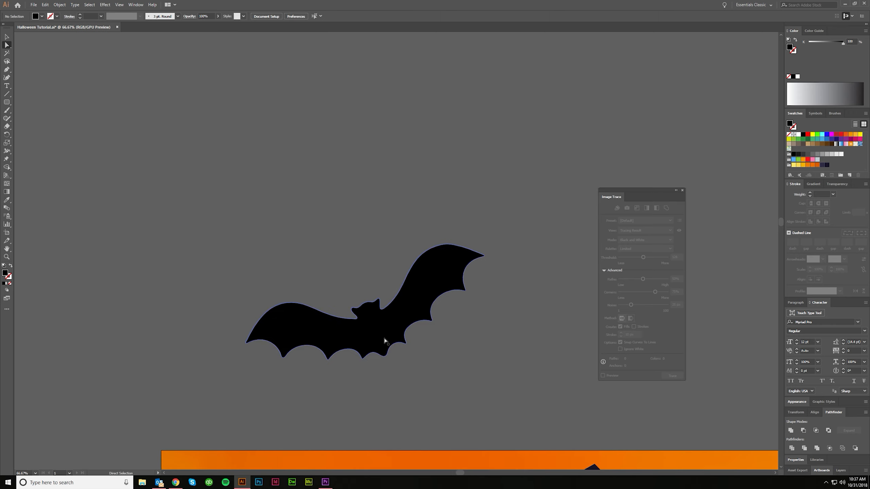
Select the bat above the artboard and fill it with the ground's dark navy
key("v")
scroll(394, 363, "down", 4)
scroll(391, 308, "down", 3)
left_click_drag(380, 306, 346, 200)
left_click(348, 174)
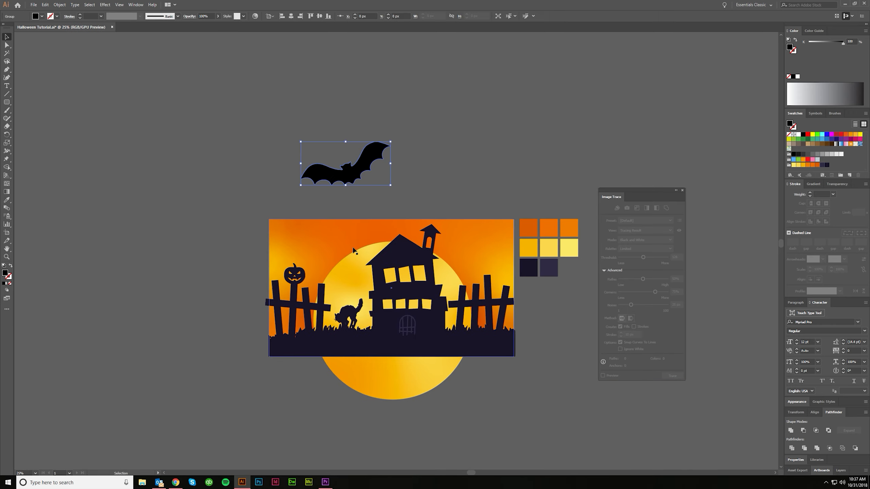
key("i")
left_click(374, 347)
key("v")
left_click(376, 174)
scroll(359, 152, "up", 1)
left_click(385, 161)
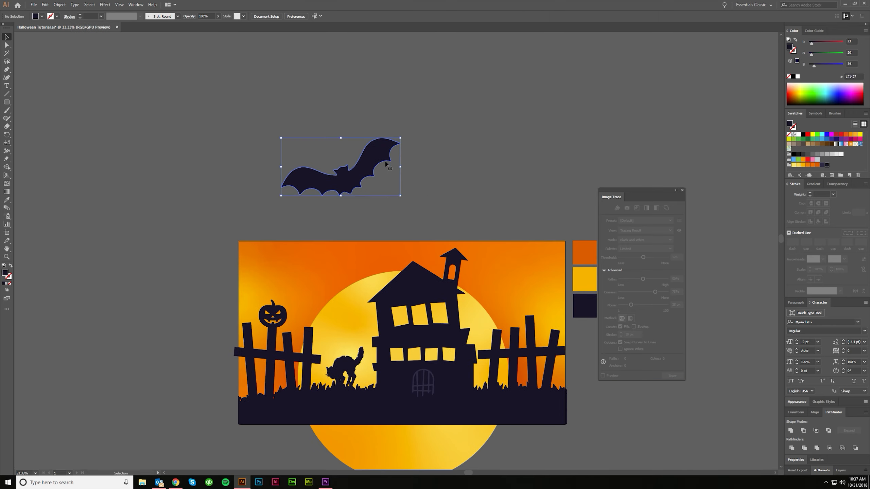
Scale the bat down to about 350 px wide and move it into the sky above the left fence
left_click_drag(400, 166, 338, 171)
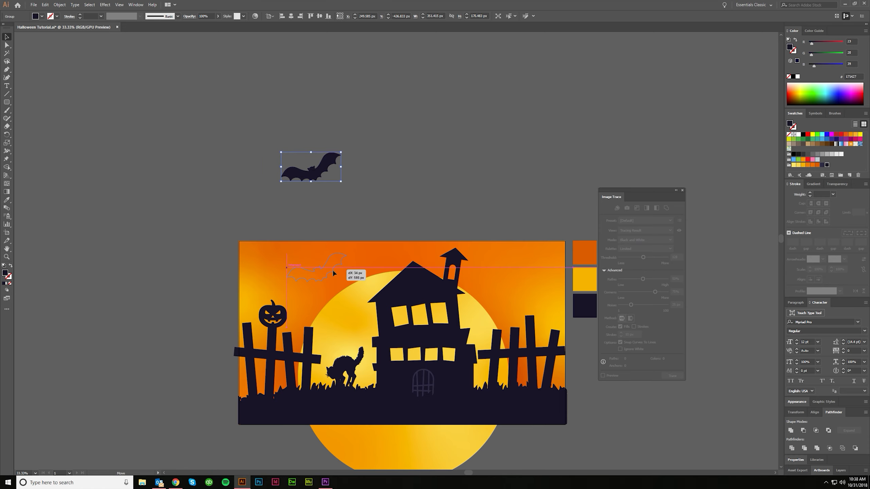
left_click_drag(332, 269, 333, 275)
scroll(334, 275, "up", 1)
scroll(322, 240, "down", 3)
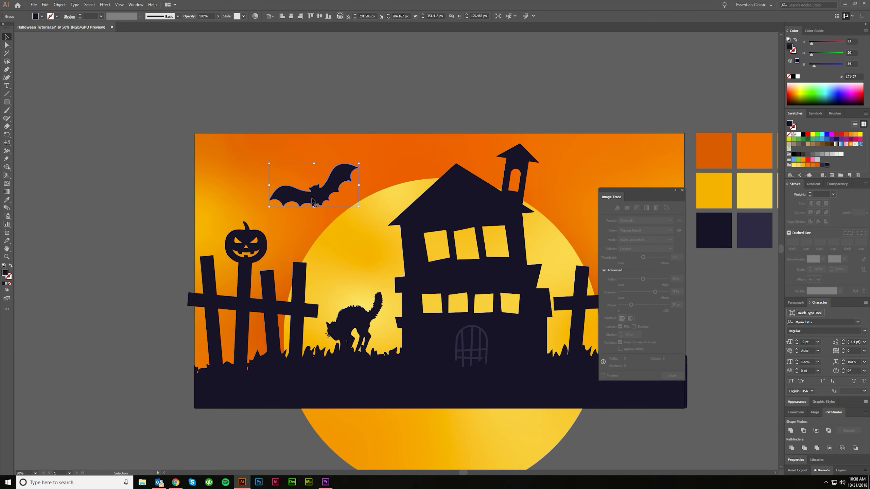
Move the bat to the moon's upper-left edge and add smaller copies above the pumpkin, above the large bat and near the roof
left_click_drag(313, 200, 334, 222)
left_click_drag(283, 177, 346, 177)
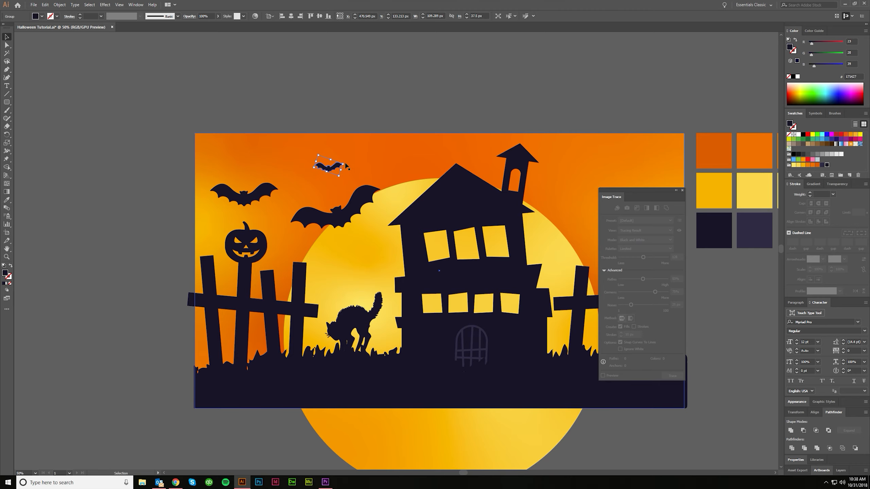
left_click_drag(341, 173, 368, 177)
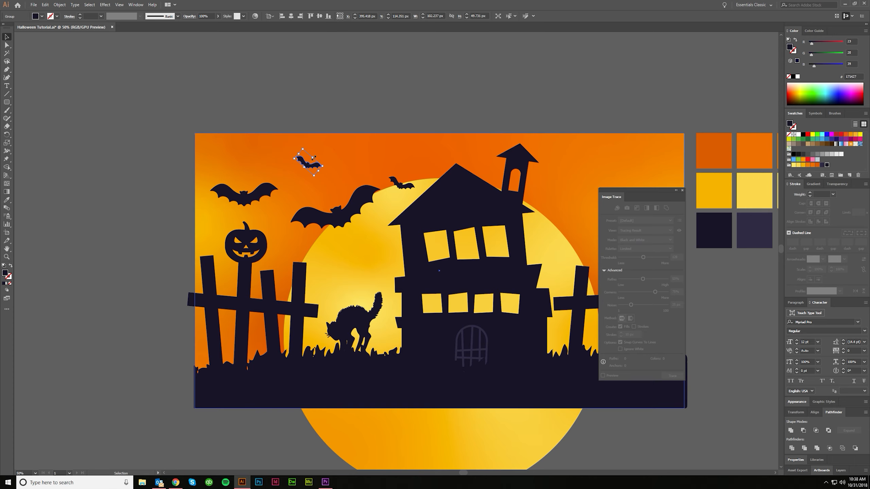
Enlarge the bat above the large one to about 147 px wide, tilt it, and add another small bat in the sky beside it
left_click_drag(323, 160, 331, 163)
left_click_drag(334, 161, 335, 167)
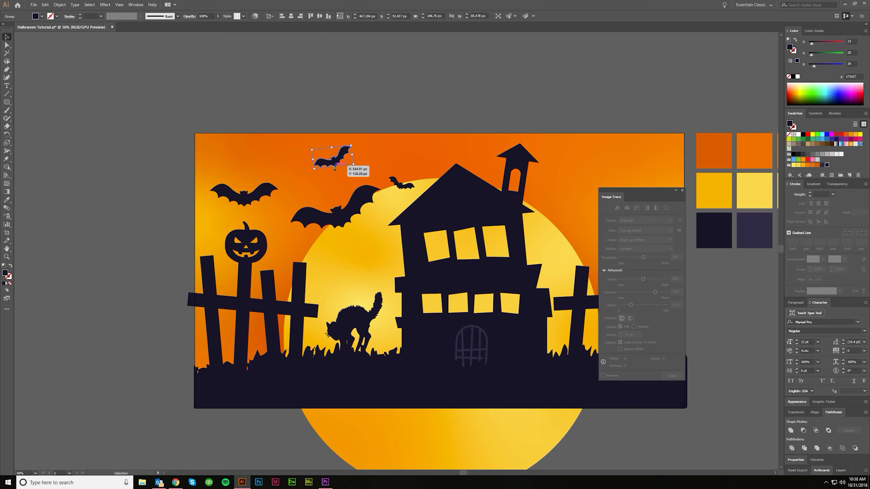
left_click_drag(253, 166, 284, 165)
scroll(285, 187, "down", 3)
left_click(332, 136)
Copy small bats into the sky on the far side of the tower, adjust their placement, and deselect them
scroll(339, 221, "up", 3)
left_click_drag(151, 149, 456, 106)
left_click_drag(465, 136, 468, 124)
left_click(471, 148)
scroll(471, 149, "down", 2)
scroll(498, 208, "right", 1)
scroll(498, 208, "down", 1)
scroll(496, 216, "right", 1)
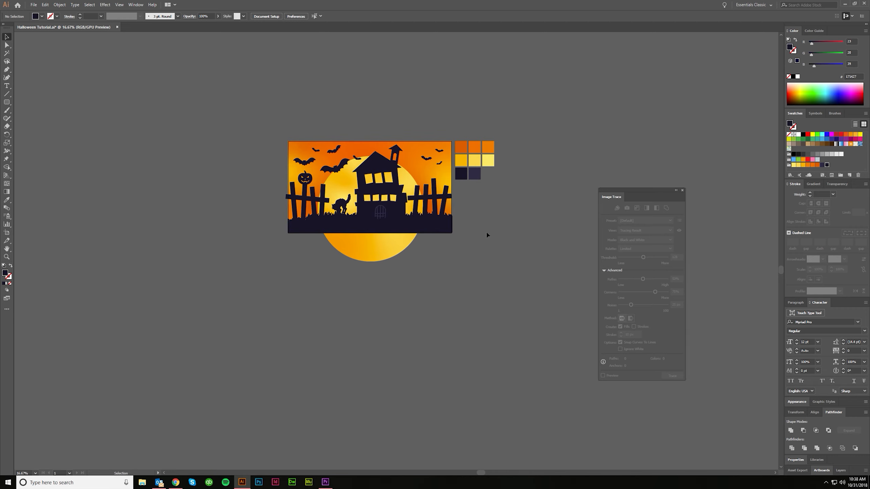
Draw a curved closed notch shape with the Pen tool over the top of the left fence's third post and fill it white
scroll(446, 219, "up", 1)
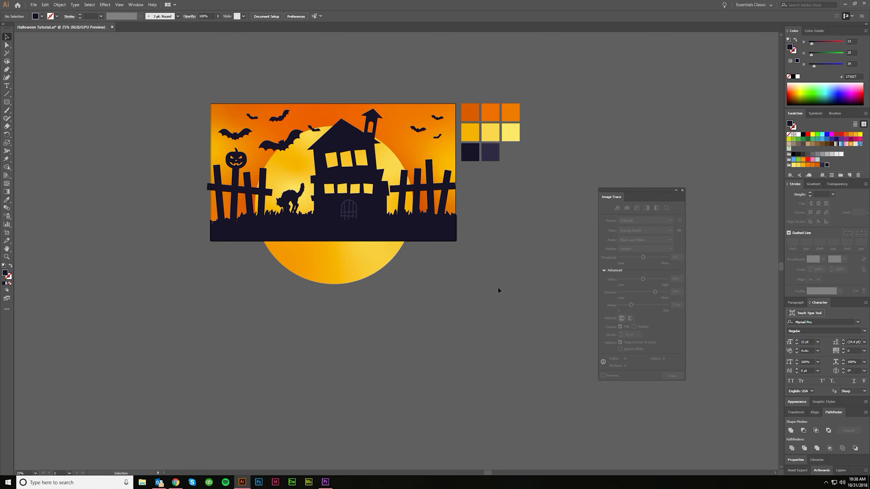
scroll(469, 269, "left", 1)
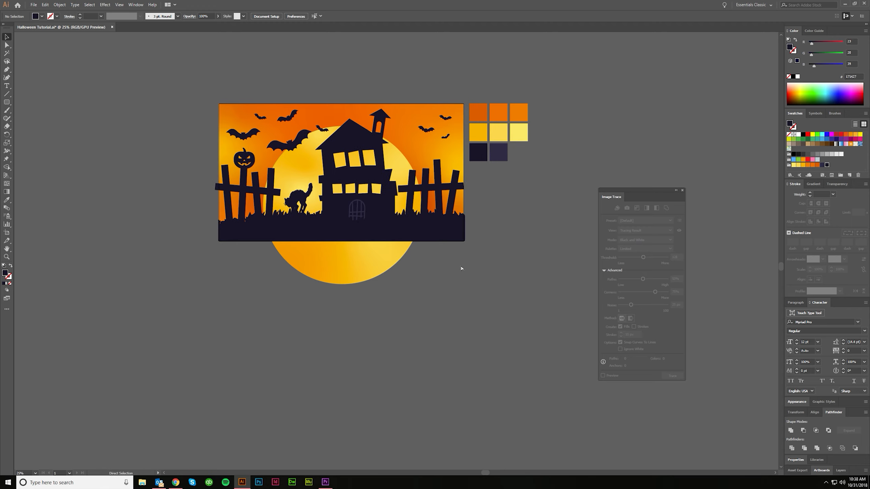
scroll(470, 278, "up", 1)
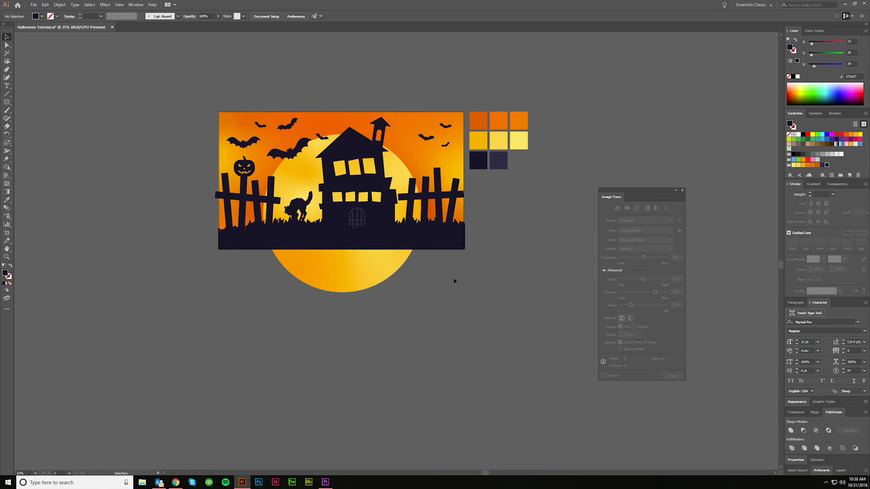
scroll(318, 218, "up", 1)
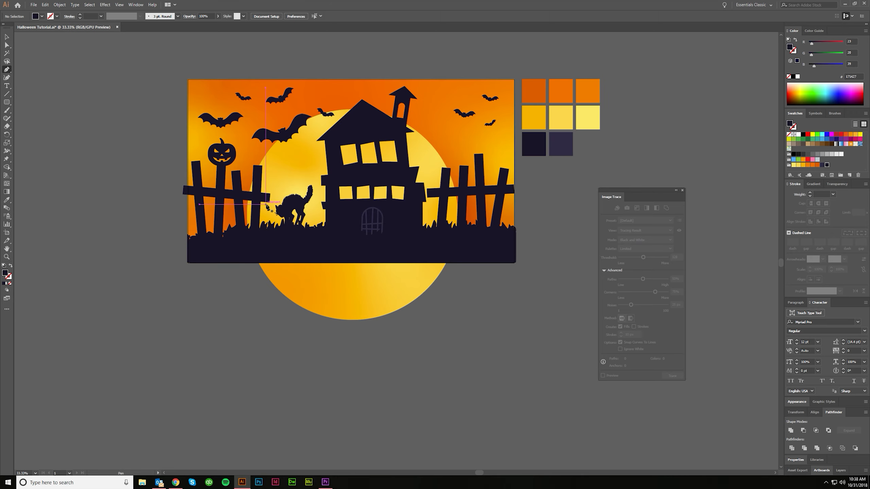
scroll(212, 189, "up", 2)
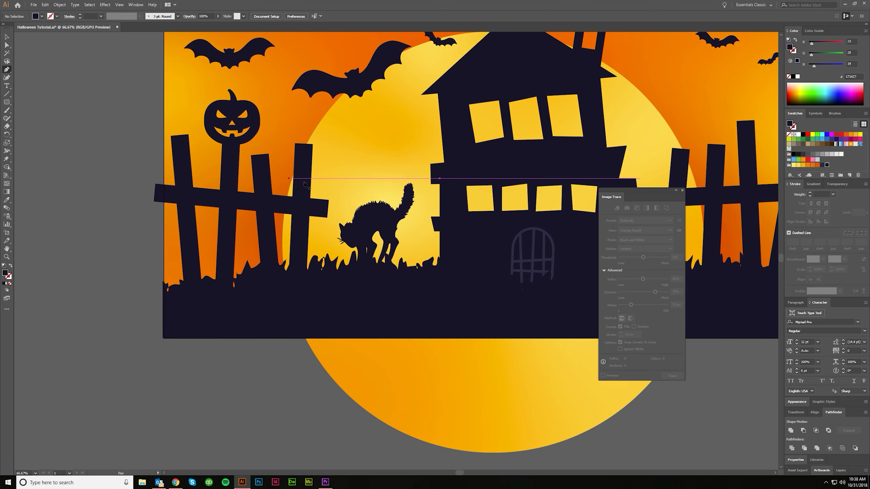
scroll(304, 184, "up", 3)
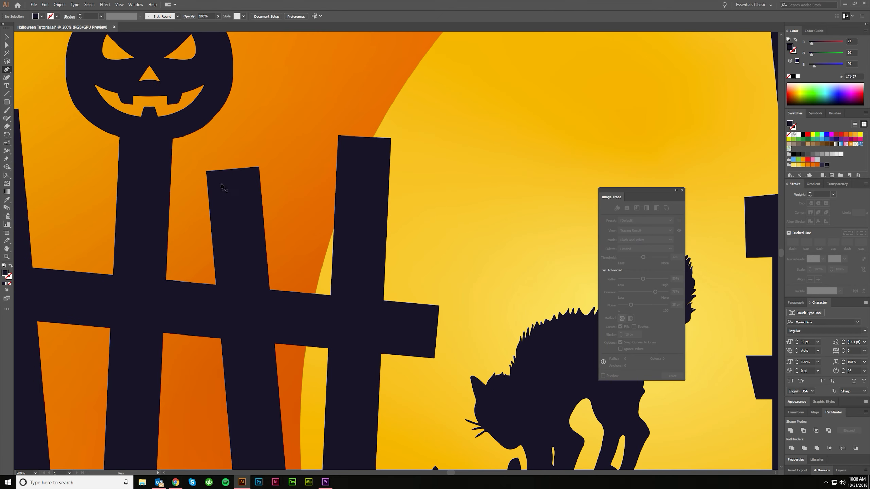
scroll(213, 176, "up", 2)
left_click(203, 152)
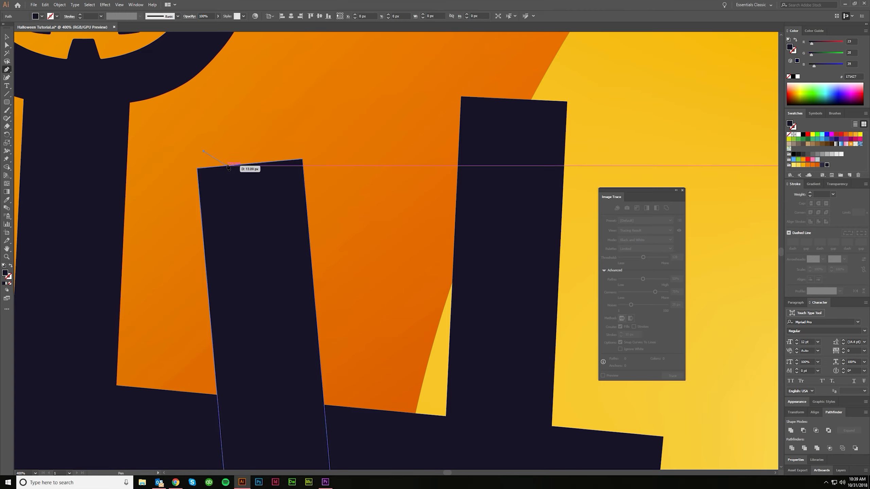
left_click_drag(233, 184, 263, 178)
left_click_drag(279, 178, 290, 124)
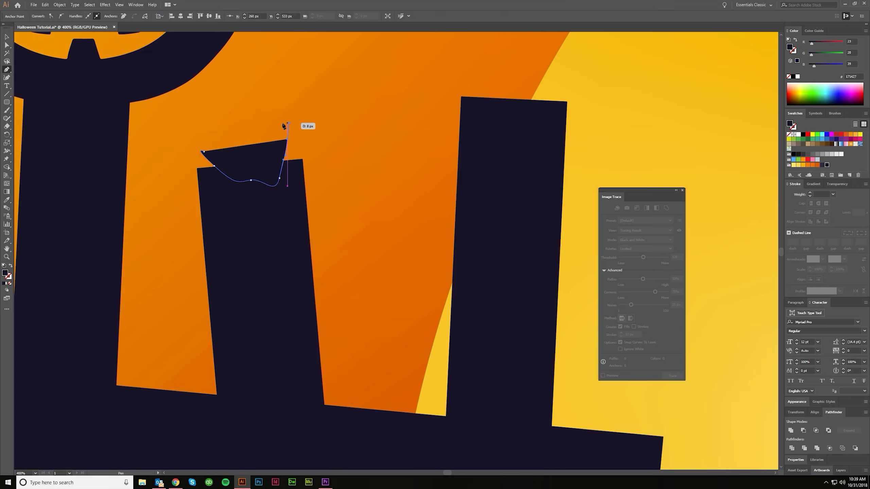
left_click_drag(203, 151, 212, 157)
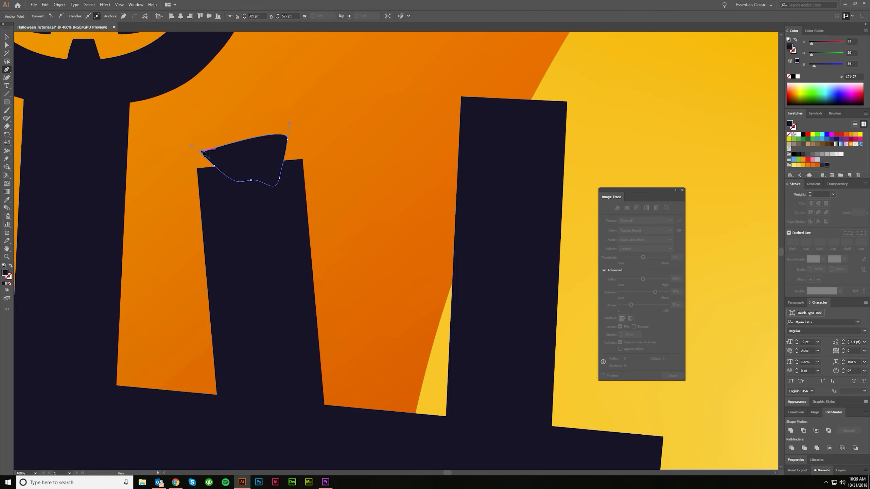
left_click(797, 76)
Draw a white curved notch shape over the upper left edge of the left fence's fourth post
scroll(368, 171, "right", 2)
scroll(341, 179, "down", 3)
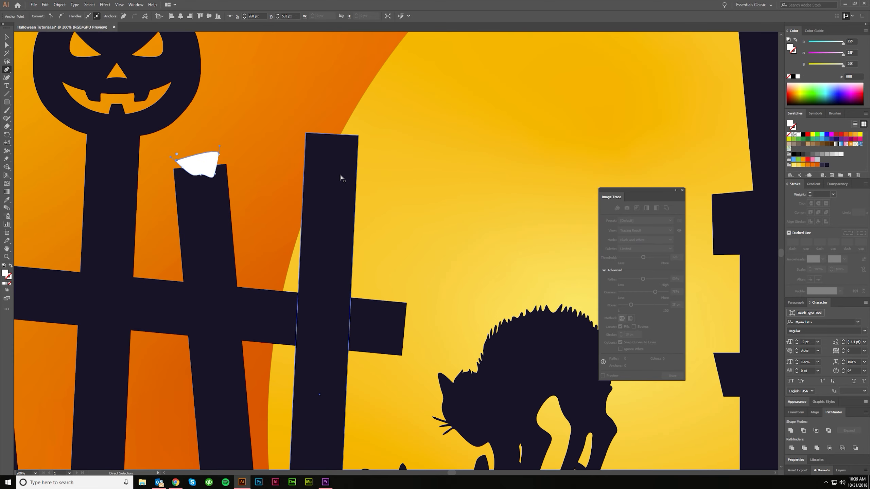
scroll(337, 168, "up", 2)
key("ctrl+a")
key("ctrl+shift+a")
left_click(281, 141)
left_click_drag(284, 161, 288, 164)
left_click_drag(301, 166, 306, 170)
left_click_drag(315, 183, 301, 220)
left_click_drag(288, 235, 271, 258)
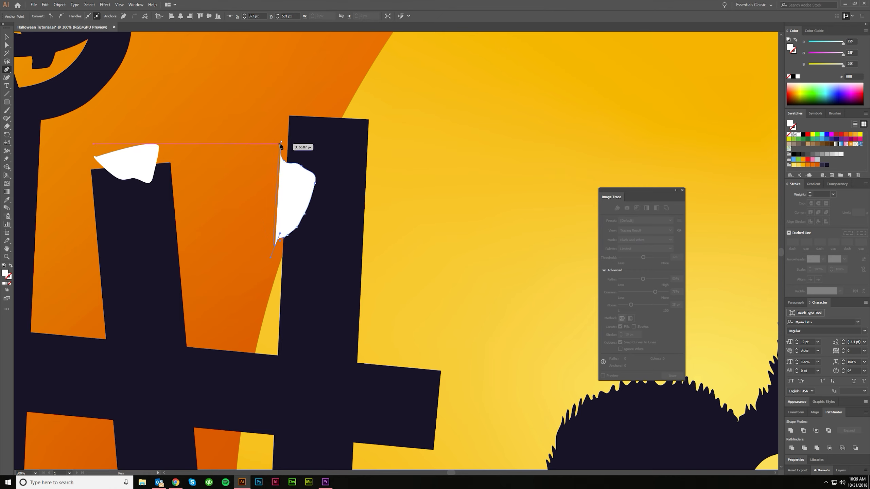
left_click_drag(282, 141, 287, 120)
Draw a white notch shape over the end of the left fence's crossrail nearest the cat
scroll(287, 119, "down", 2)
scroll(378, 319, "down", 1)
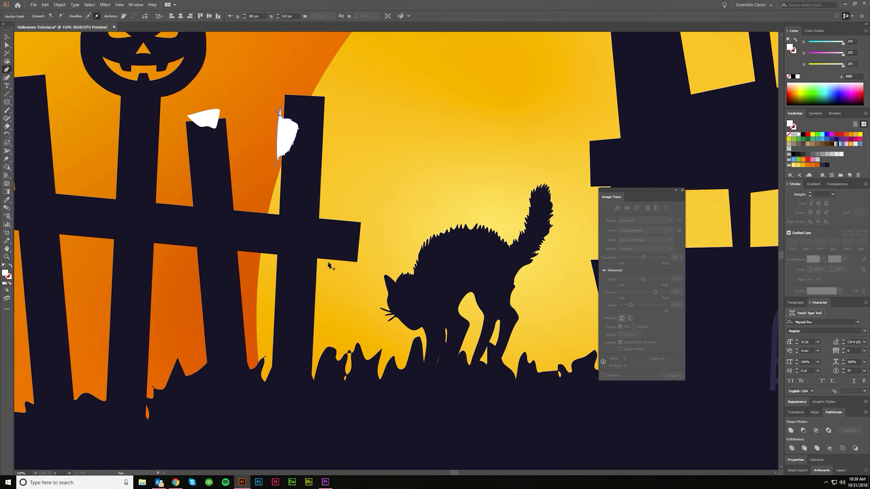
scroll(330, 262, "up", 1)
key("ctrl+shift+a")
scroll(365, 249, "up", 1)
left_click_drag(376, 222, 366, 235)
left_click_drag(353, 244, 368, 283)
left_click(376, 224)
Draw a white notch shape across the top of the left fence's outermost post
key("ctrl+minus")
key("ctrl+minus")
key("ctrl+minus")
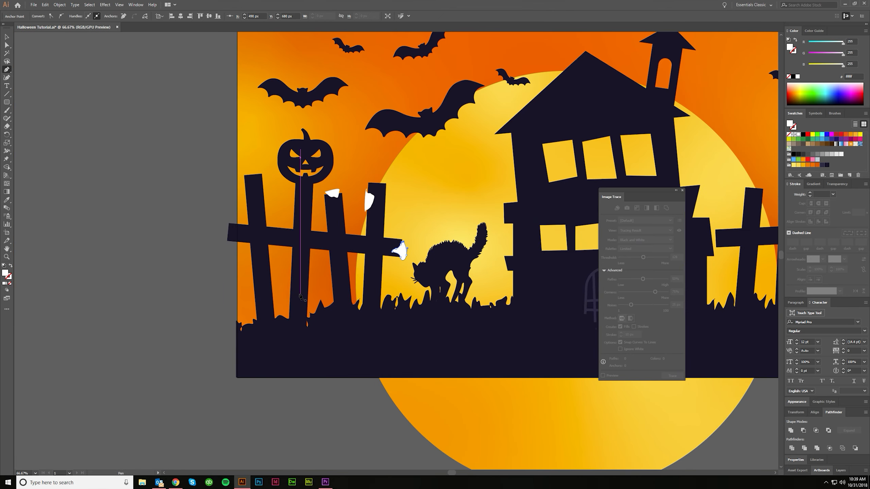
key("ctrl+shift+a")
scroll(251, 177, "up", 2)
left_click(231, 165)
left_click_drag(237, 173, 273, 153)
left_click(231, 165)
Subtract the white notch shape from the outermost post of the left fence with Minus Front
key("a")
scroll(233, 166, "down", 3)
left_click(230, 216, "alt+shift")
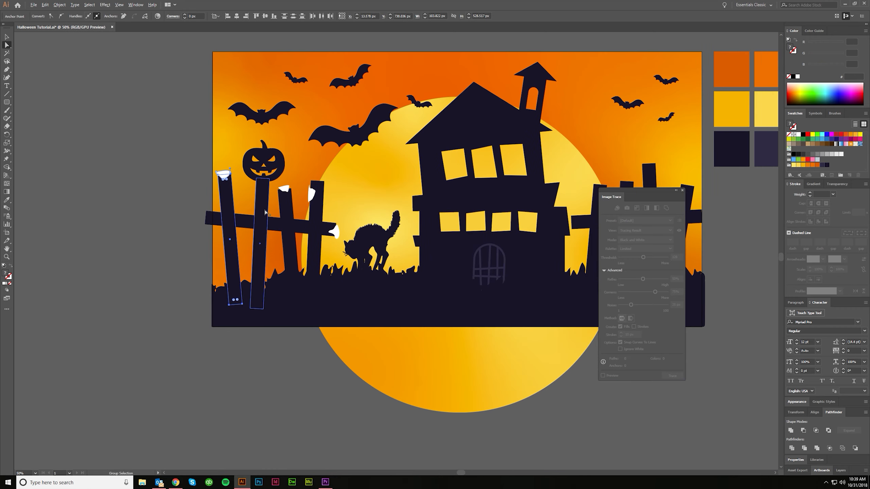
scroll(265, 212, "up", 1)
left_click(803, 431)
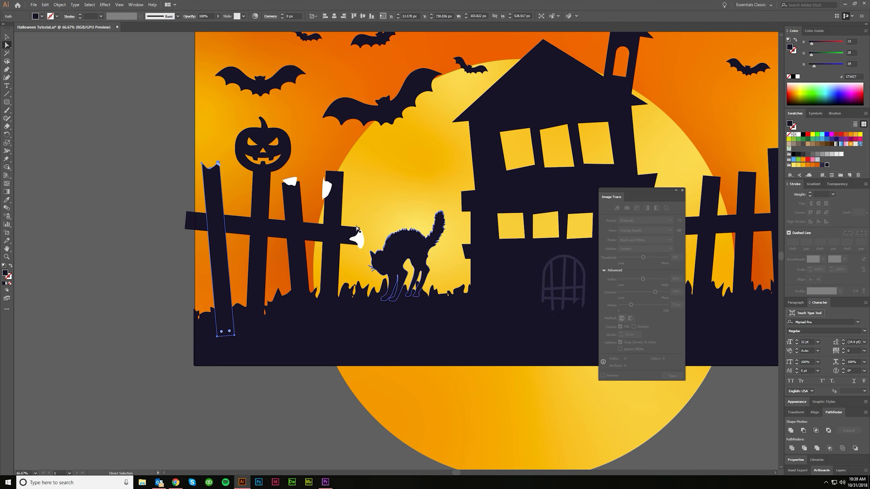
Subtract the white notch shapes from the third and fourth posts of the left fence with Minus Front
left_click(291, 181)
left_click(293, 219, "shift")
left_click(803, 431)
left_click(327, 188)
left_click(332, 260, "shift")
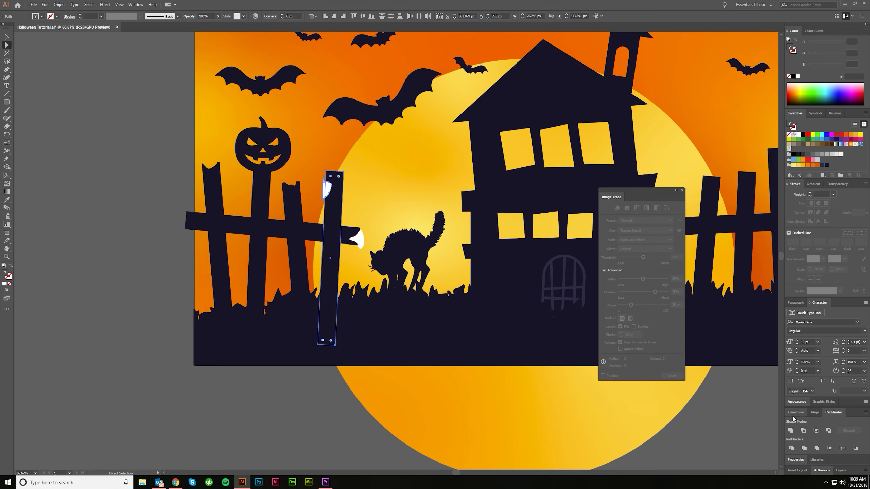
left_click(803, 431)
Subtract the white notch shape from the end of the left fence's crossrail with Minus Front, then deselect
left_click(346, 234)
left_click(358, 237, "shift")
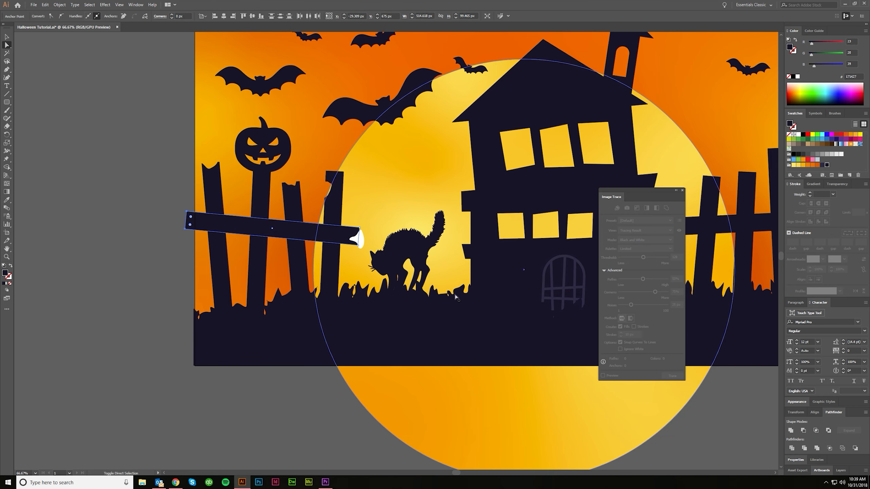
scroll(358, 233, "up", 3)
left_click(374, 259, "shift")
scroll(374, 260, "down", 3)
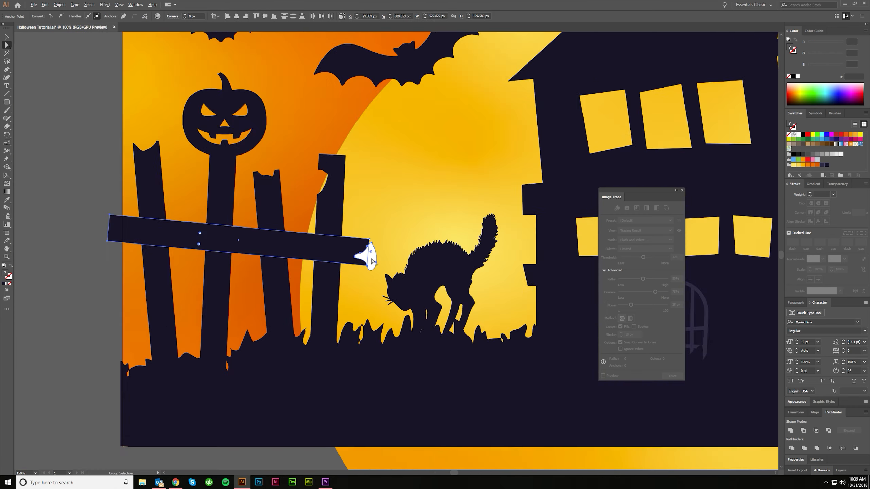
left_click(175, 302)
scroll(356, 257, "up", 3)
left_click(406, 260)
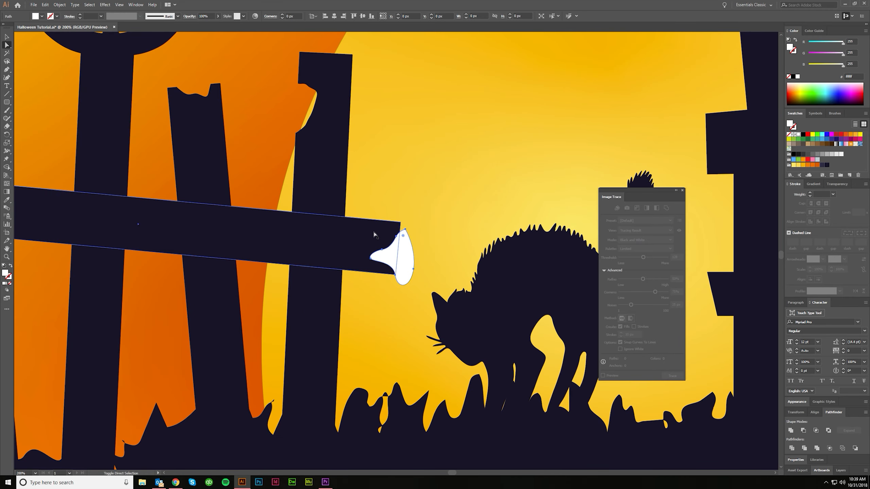
left_click(375, 236, "shift")
left_click(803, 431)
scroll(399, 302, "down", 7)
left_click(375, 379)
Draw a narrow crack shape on the right fence's first post below the crossrail and fill it white
scroll(423, 364, "right", 1)
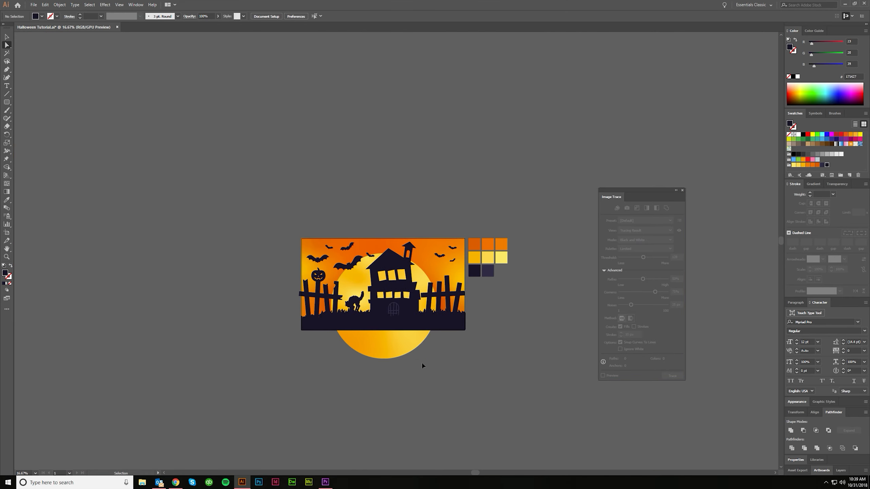
scroll(425, 363, "up", 2)
scroll(437, 349, "right", 2)
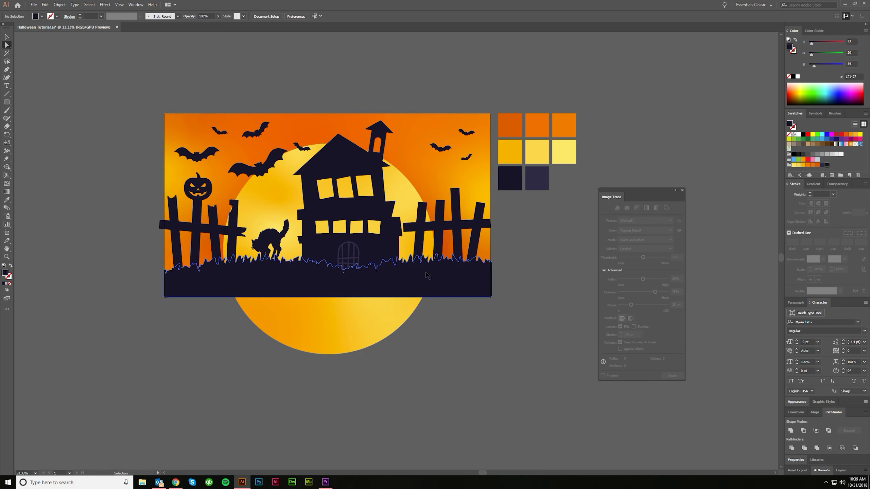
left_click(6, 69)
scroll(290, 203, "right", 2)
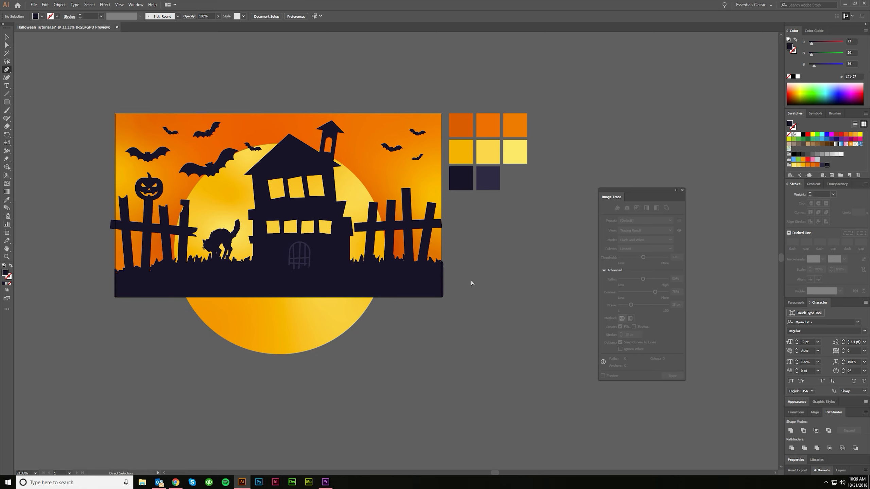
key("ctrl+=")
key("ctrl+=")
key("ctrl+=")
key("ctrl+=")
left_click_drag(245, 216, 240, 237)
left_click_drag(235, 252, 246, 238)
left_click(245, 216)
scroll(243, 234, "left", 4)
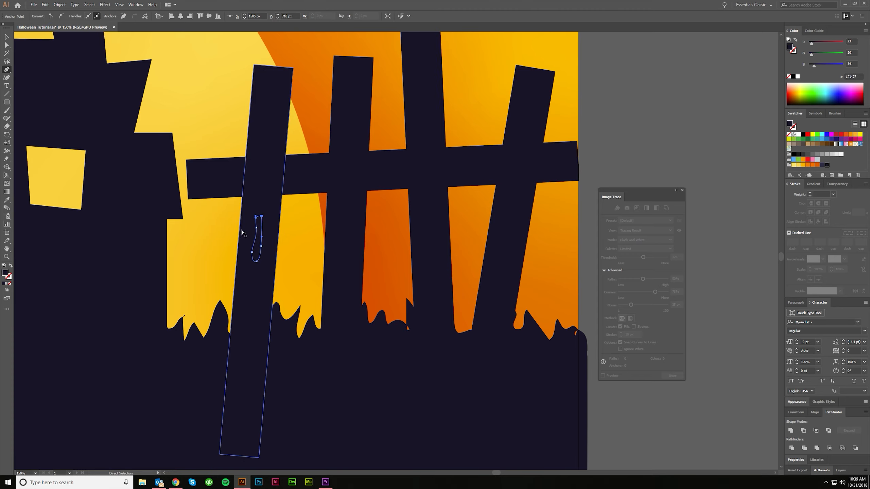
scroll(243, 236, "up", 1)
scroll(244, 236, "right", 1)
scroll(293, 226, "up", 1)
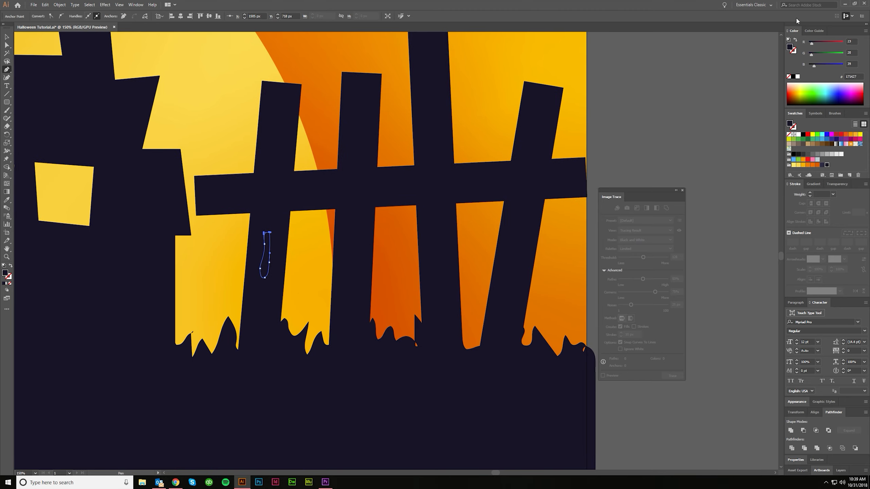
left_click(797, 76)
Draw a white notch shape over the house-side end of the right fence's crossrail
scroll(428, 206, "left", 3)
scroll(382, 239, "up", 1)
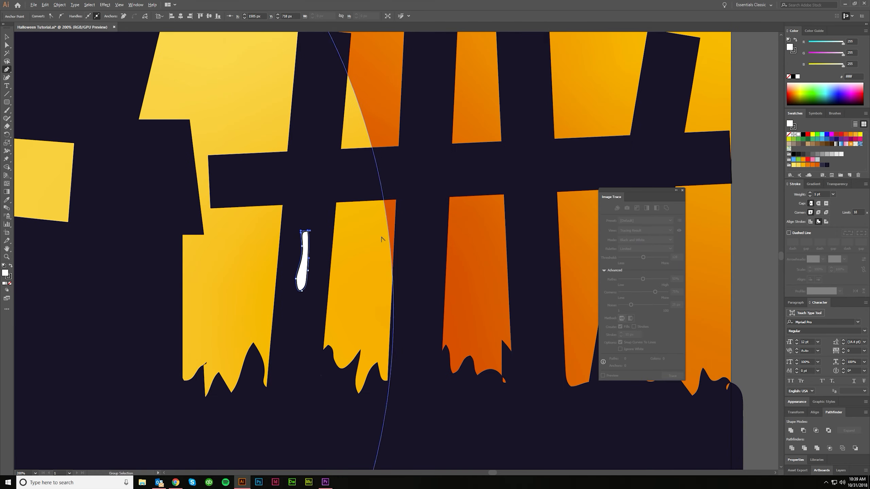
left_click(204, 160)
left_click_drag(213, 172, 209, 211)
left_click(203, 159)
Draw a white notch shape over the upper right edge of the right fence's first post and deselect it
scroll(327, 172, "up", 3)
key("ctrl+a")
left_click(357, 132)
mouse_move(334, 150)
left_mouse_down()
mouse_move(322, 162)
mouse_move(325, 186)
left_mouse_up()
left_click_drag(337, 192, 350, 181)
left_click_drag(357, 131, 354, 120)
key("ctrl+shift+a")
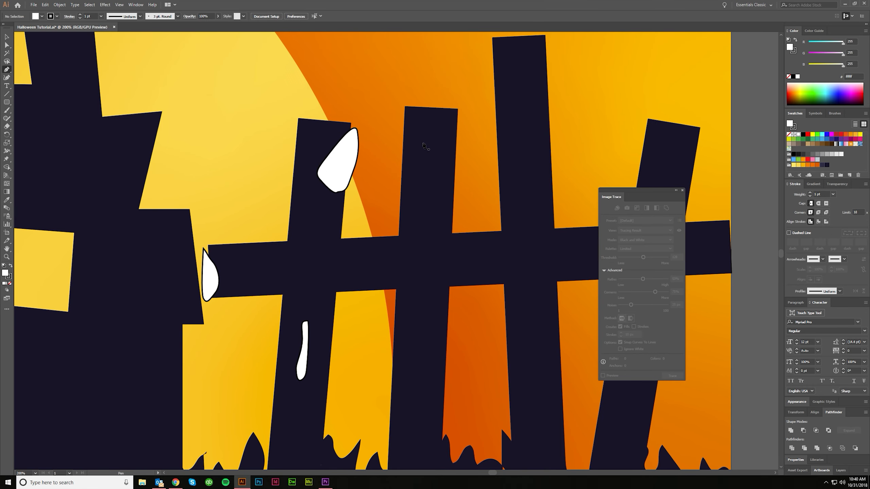
Draw a white curved notch shape over the top of the right fence's second post
left_click_drag(409, 104, 412, 110)
left_click_drag(422, 124, 447, 112)
left_click_drag(451, 100, 448, 93)
left_click_drag(395, 97, 387, 127)
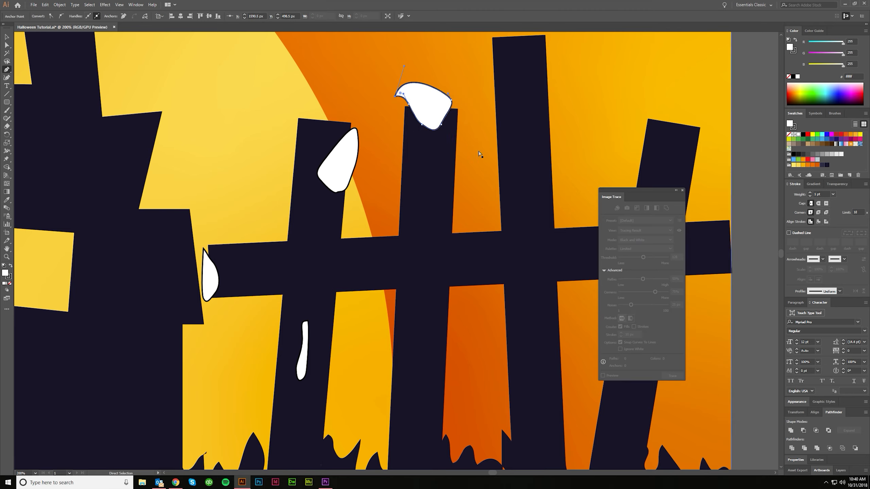
Draw a slim white notch shape along the upper left edge of the right fence's tallest post
left_click_drag(481, 155, 440, 245)
key("ctrl+shift+a")
left_click_drag(453, 164, 467, 181)
left_click_drag(474, 211, 462, 220)
left_click_drag(448, 205, 447, 201)
mouse_move(443, 189)
left_mouse_down()
mouse_move(434, 163)
mouse_move(462, 177)
left_mouse_up()
Draw a white notch shape over the top of the right fence's outermost slanted post
scroll(468, 236, "right", 18)
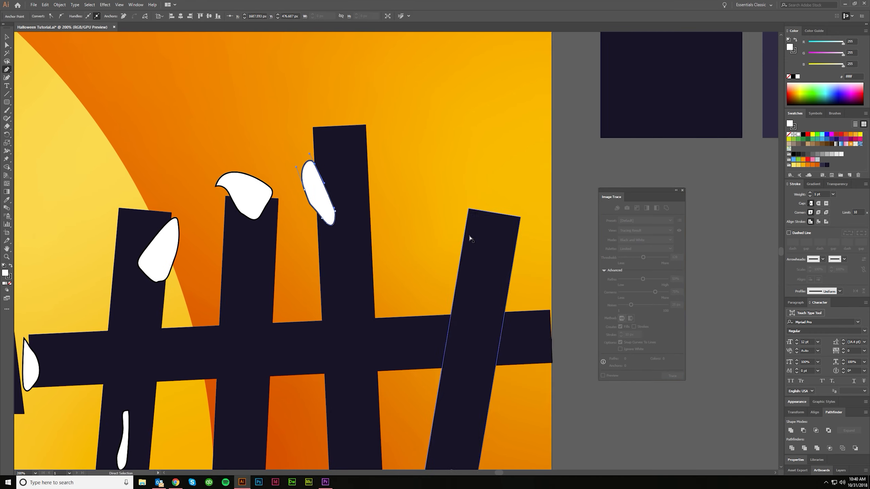
key("ctrl+a")
left_click(455, 193)
left_click_drag(462, 209, 472, 227)
left_click_drag(493, 225, 520, 215)
left_click_drag(508, 184, 461, 193)
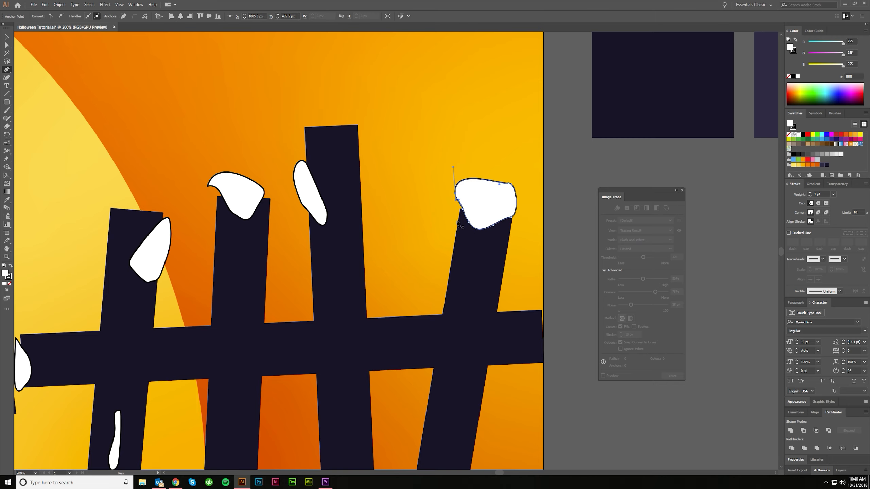
Subtract the white notch shapes from the outermost and tallest posts of the right fence with Minus Front
key("ctrl+minus")
scroll(475, 325, "down", 3)
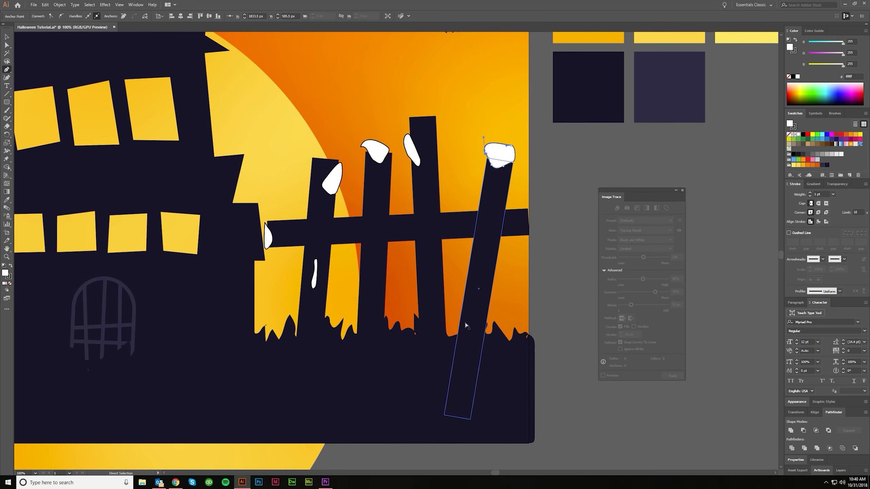
scroll(465, 325, "left", 1)
scroll(453, 188, "down", 1)
left_click(509, 194, "ctrl+shift")
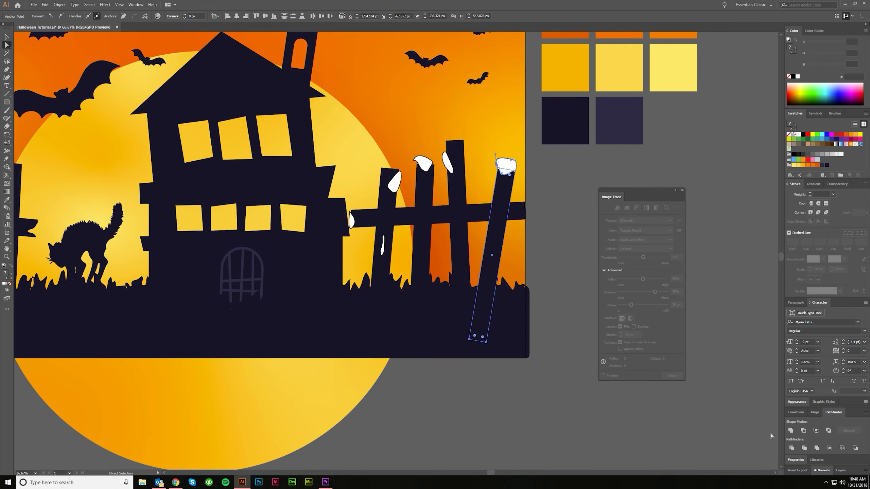
left_click(803, 430)
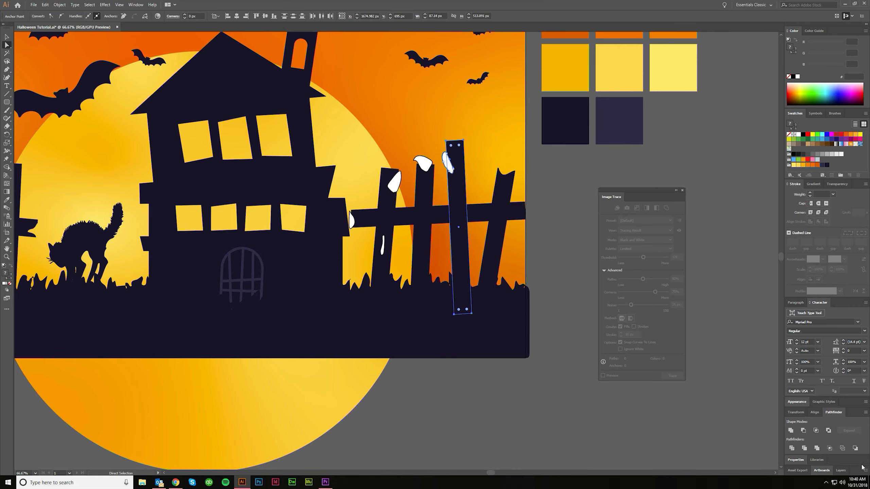
left_click(803, 431)
Subtract the notch from the right fence's second post, and the notch and crack from its first post, with Minus Front
left_click(422, 162)
left_click(423, 185, "shift")
left_click(803, 430)
left_click(394, 185)
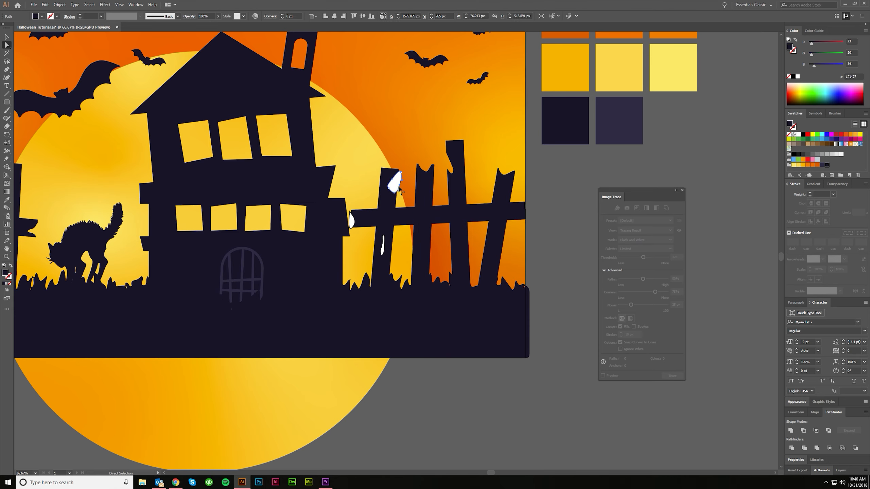
left_click(388, 206, "shift")
left_click(382, 246, "shift")
left_click(802, 431)
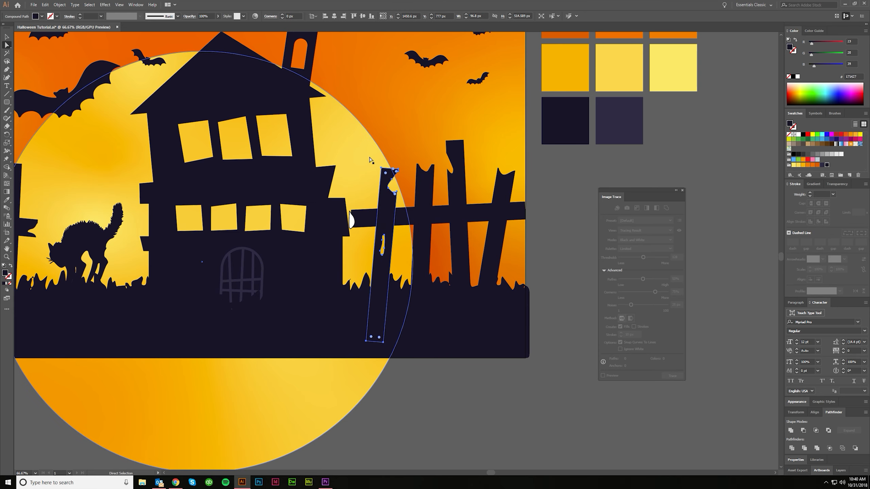
Subtract the white notch shape from the house-side end of the right fence's crossrail with Minus Front
left_click(351, 219)
left_click(370, 220, "shift")
left_click(803, 430)
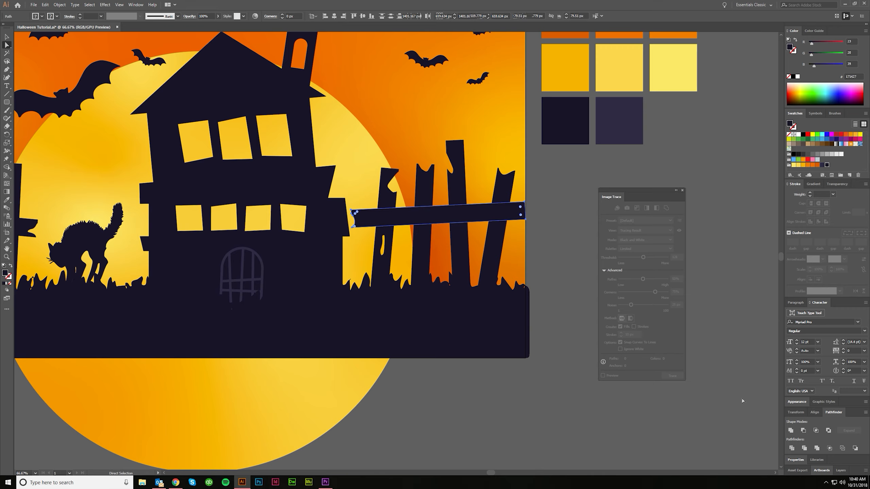
Examine the whole illustration, checking the finished fences and the shapes that extend beyond the artboard edges
left_click(561, 369)
scroll(559, 366, "down", 2)
scroll(496, 405, "right", 1)
scroll(495, 402, "down", 2)
scroll(496, 409, "up", 1)
scroll(496, 409, "down", 2)
scroll(495, 408, "up", 1)
scroll(495, 409, "up", 1)
scroll(478, 411, "down", 1)
scroll(485, 417, "up", 1)
scroll(551, 398, "down", 2)
scroll(546, 396, "right", 1)
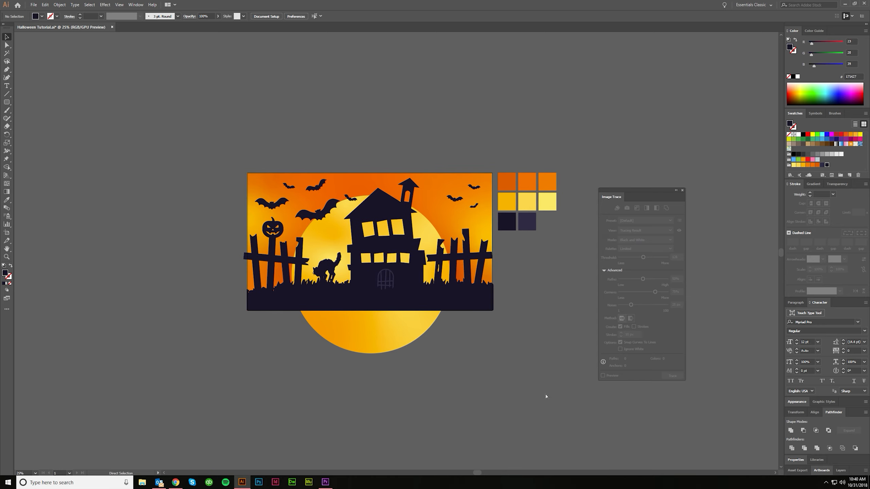
Turn on Proof Colors for the document view, using the sRGB IEC61966-2.1 profile
left_click_drag(9, 102, 26, 103)
scroll(358, 267, "right", 1)
scroll(358, 277, "up", 2)
scroll(138, 124, "down", 1)
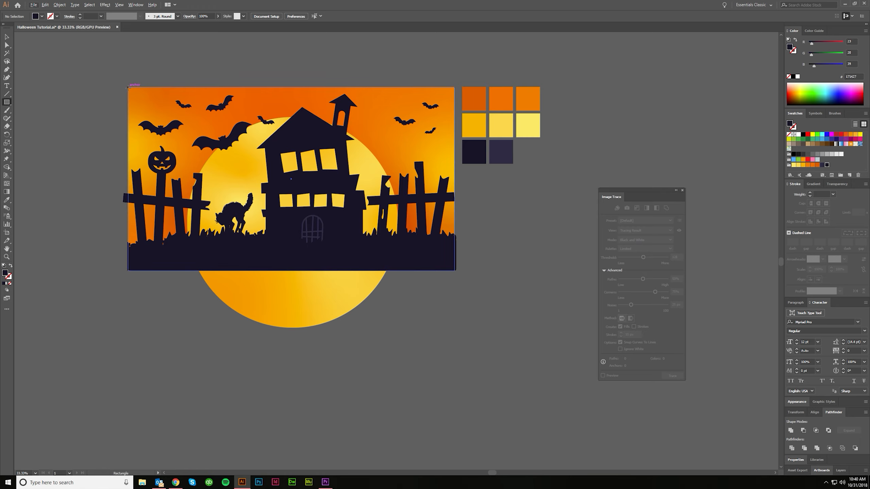
left_click(119, 4)
left_click(133, 75)
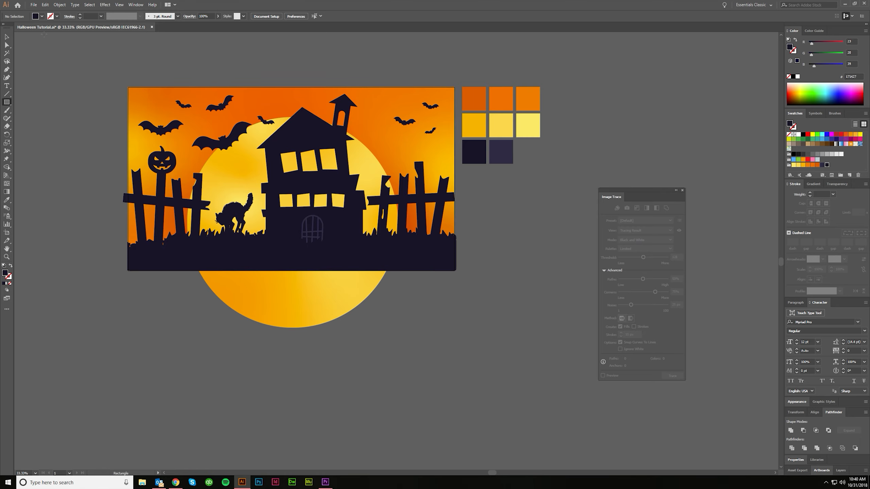
left_click(208, 88)
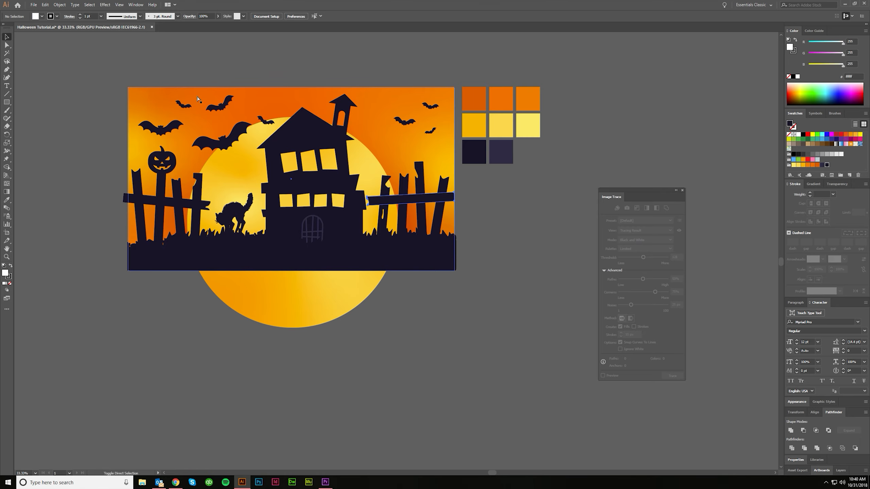
Duplicate the 1920 by 1080 px orange gradient background rectangle in place and bring the copy in front of all artwork
key("ctrl+shift+a")
scroll(160, 106, "up", 2)
scroll(125, 99, "down", 2)
left_click(135, 122)
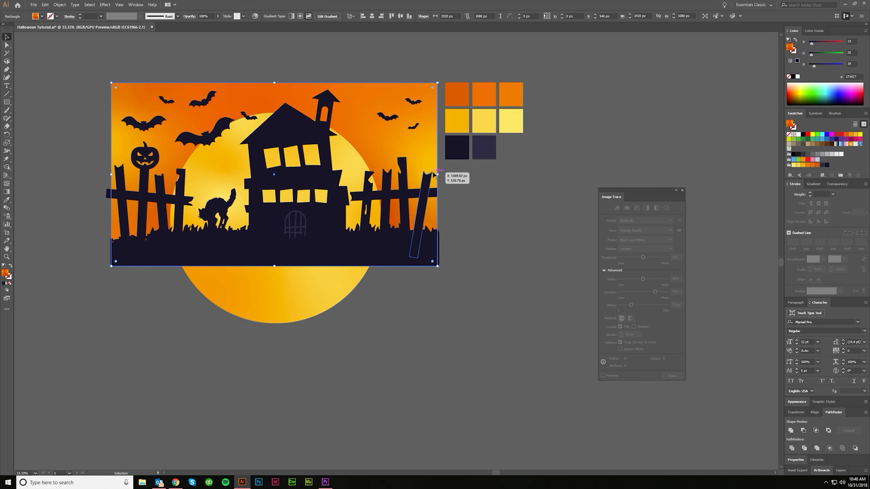
key("a")
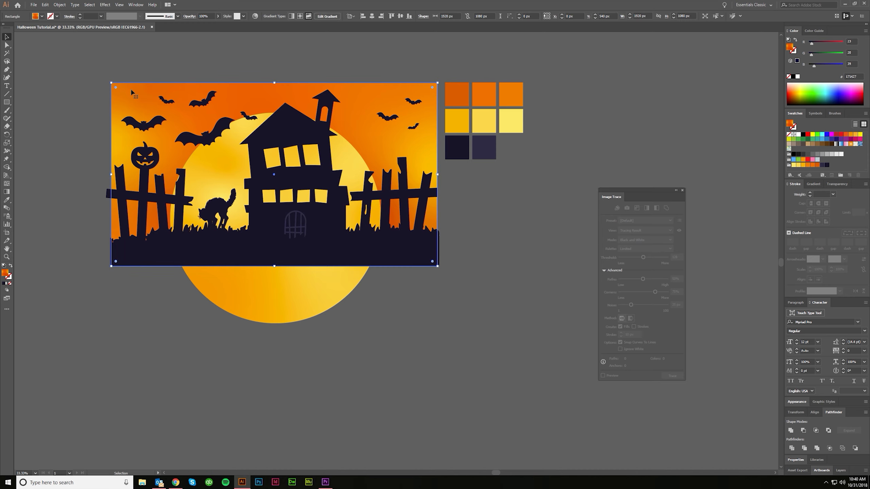
key("v")
key("ctrl+shift+bracketright")
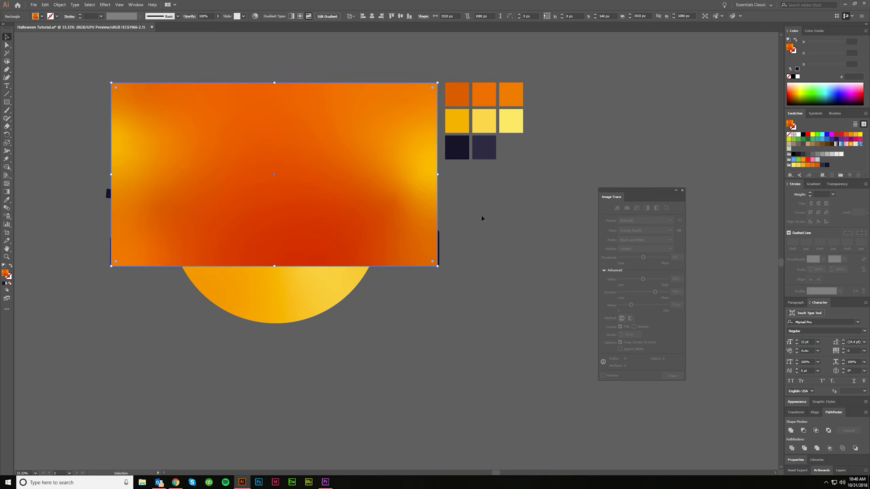
scroll(480, 247, "left", 2)
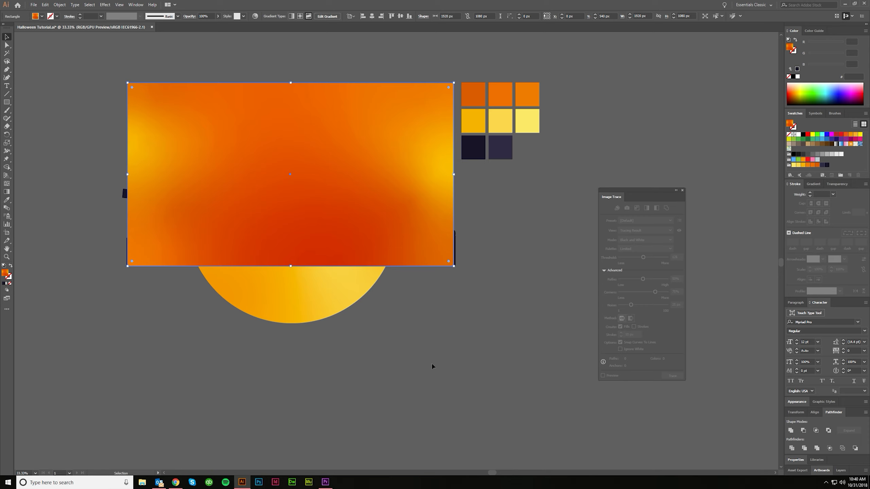
Make a clipping mask from all the artwork and the front rectangle, trimming the moon, fences and ground to the artboard, and deselect it
left_click_drag(128, 64, 243, 132)
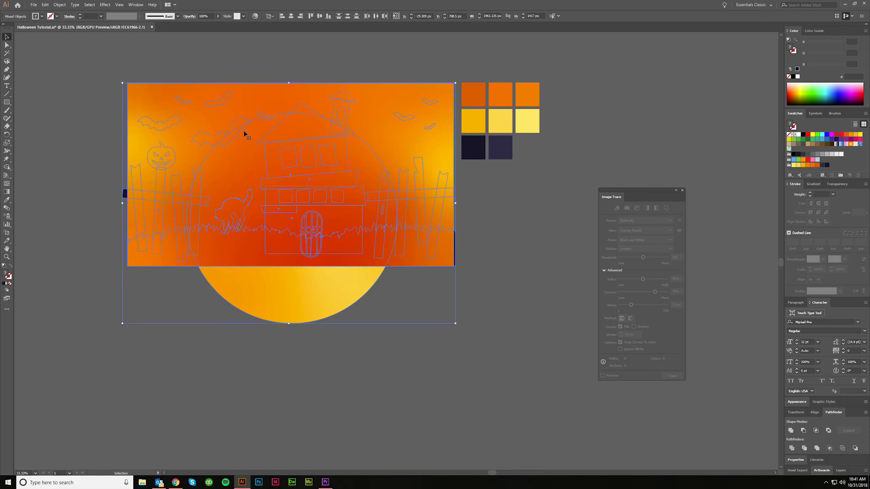
right_click(244, 132)
left_click(270, 180)
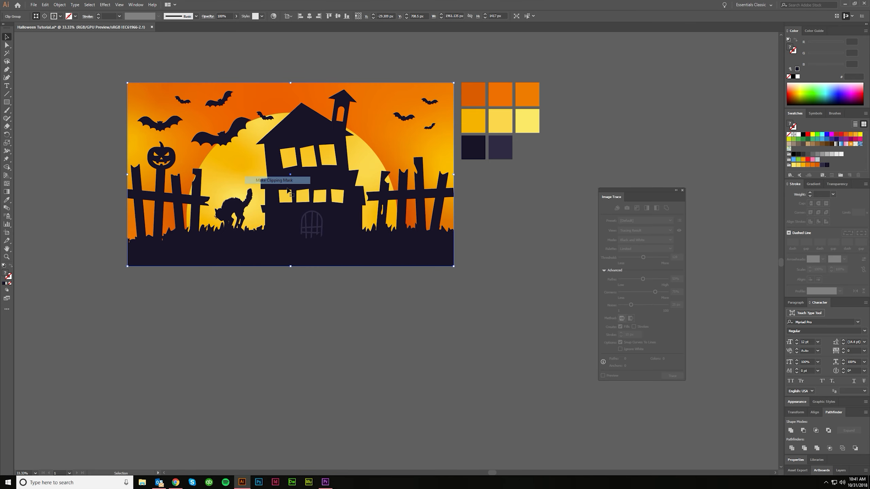
left_click(503, 302)
scroll(502, 302, "left", 3)
scroll(503, 302, "left", 2)
scroll(337, 178, "up", 1)
scroll(363, 206, "left", 4)
scroll(428, 291, "up", 6)
scroll(509, 392, "right", 1)
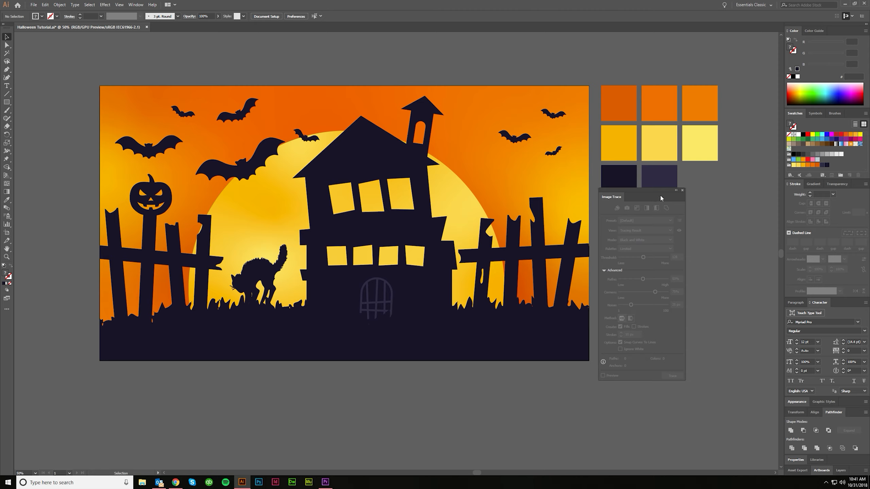
Close the Image Trace options and display the gradient settings with the freeform gradient type
left_click(682, 191)
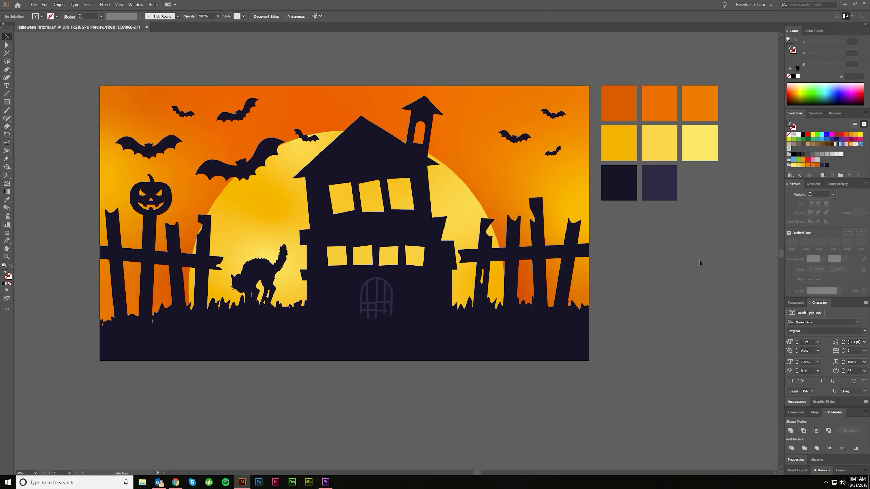
left_click(811, 185)
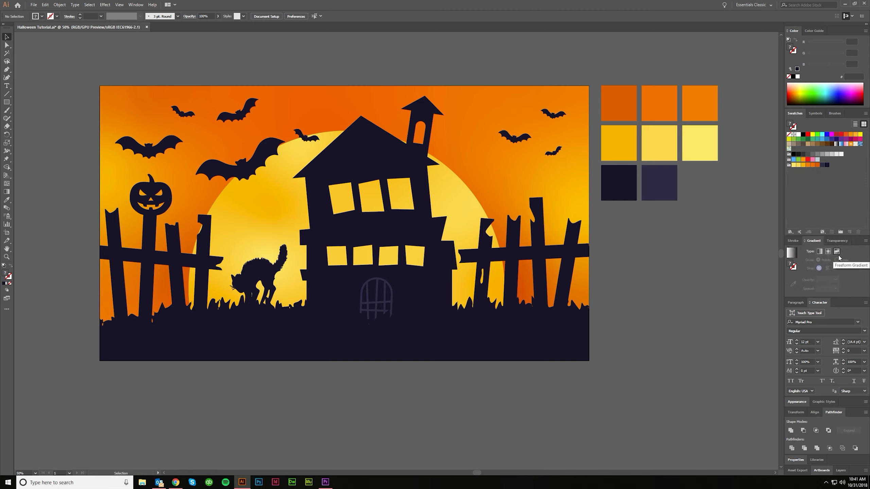